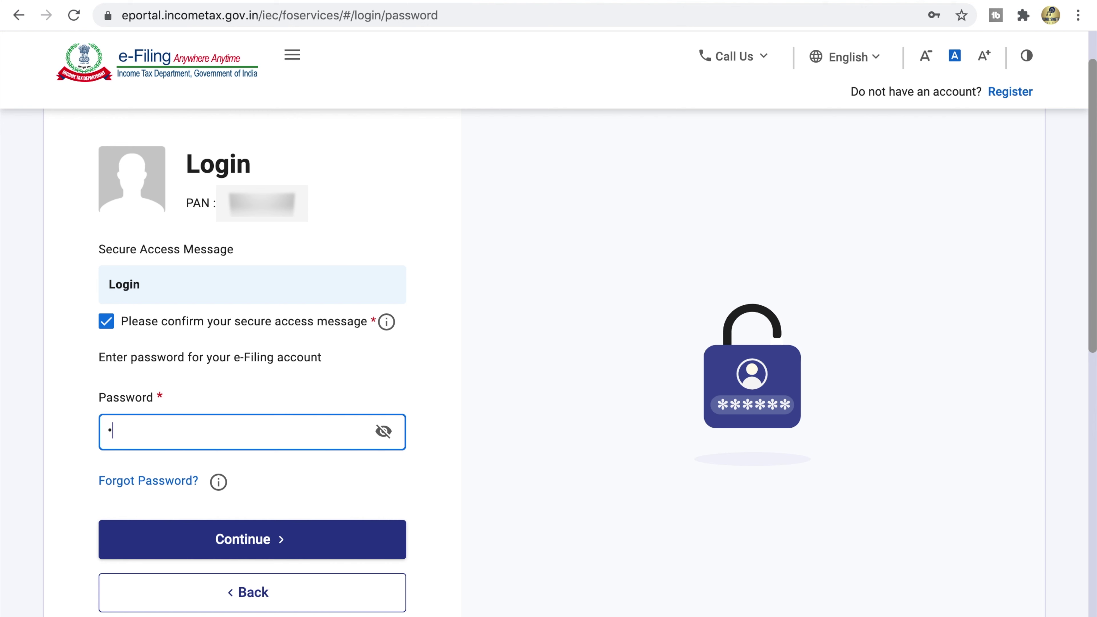
Clear the password field, enter the e-Filing account password and continue to log in
key(BackSpace)
key(BackSpace)
key(BackSpace)
key(BackSpace)
key(BackSpace)
key(BackSpace)
text(•••••••••)
click(316, 537)
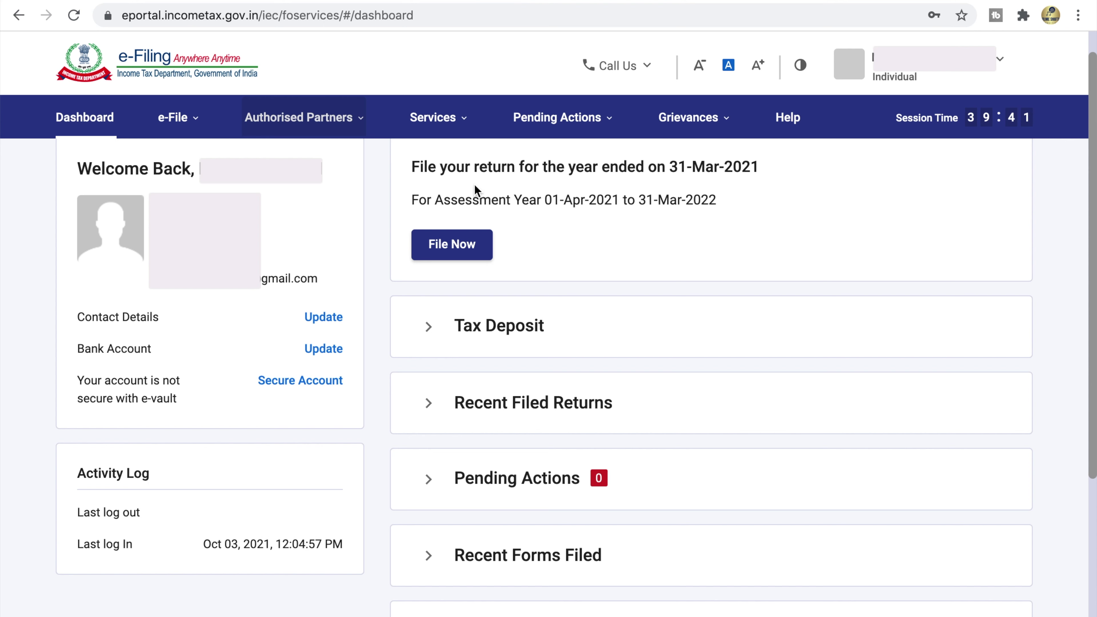
Start filing the return for the year ended 31-Mar-2021 from the dashboard
drag(413, 163, 543, 164)
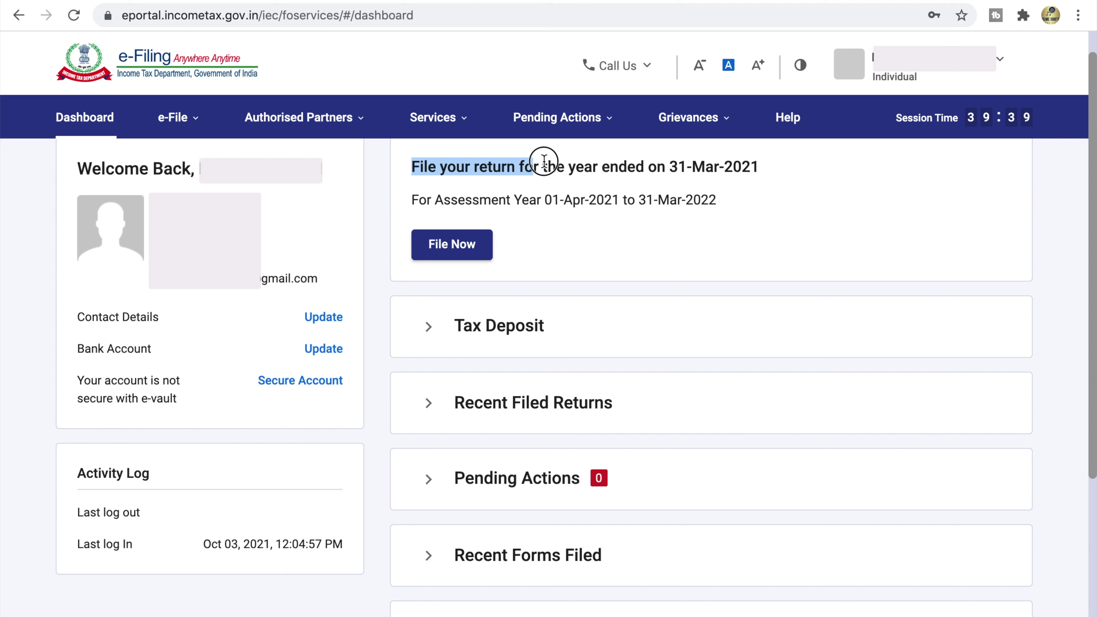
click(570, 162)
triple_click(711, 160)
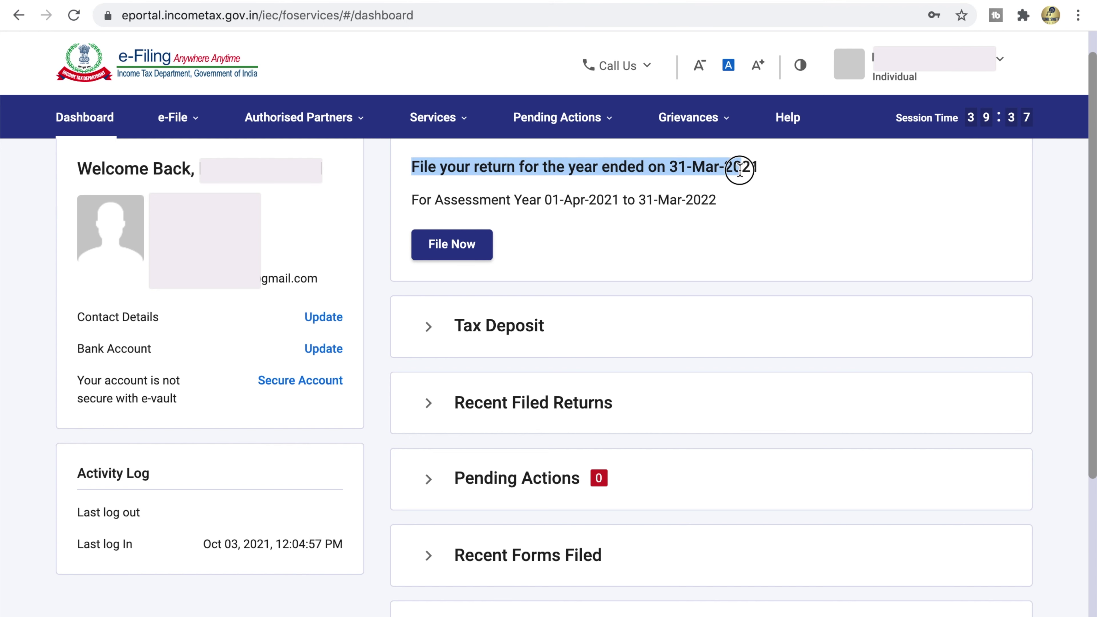
click(757, 166)
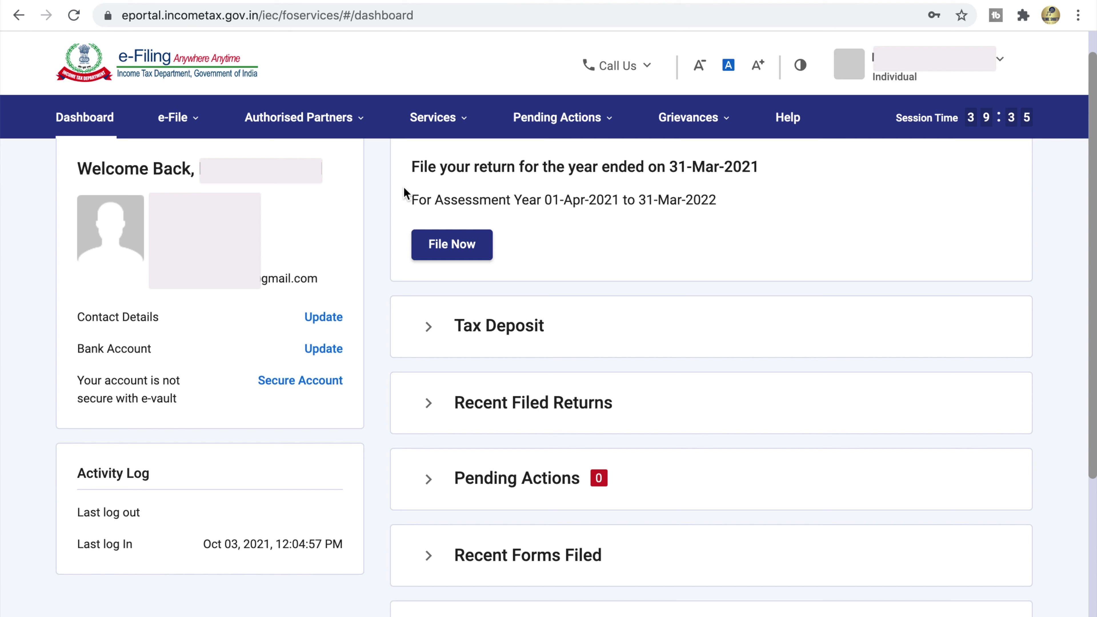
click(453, 245)
Set the assessment year to 2021-22 (Current A.Y.) and the mode of filing to Online, and continue
drag(78, 217, 214, 214)
click(214, 213)
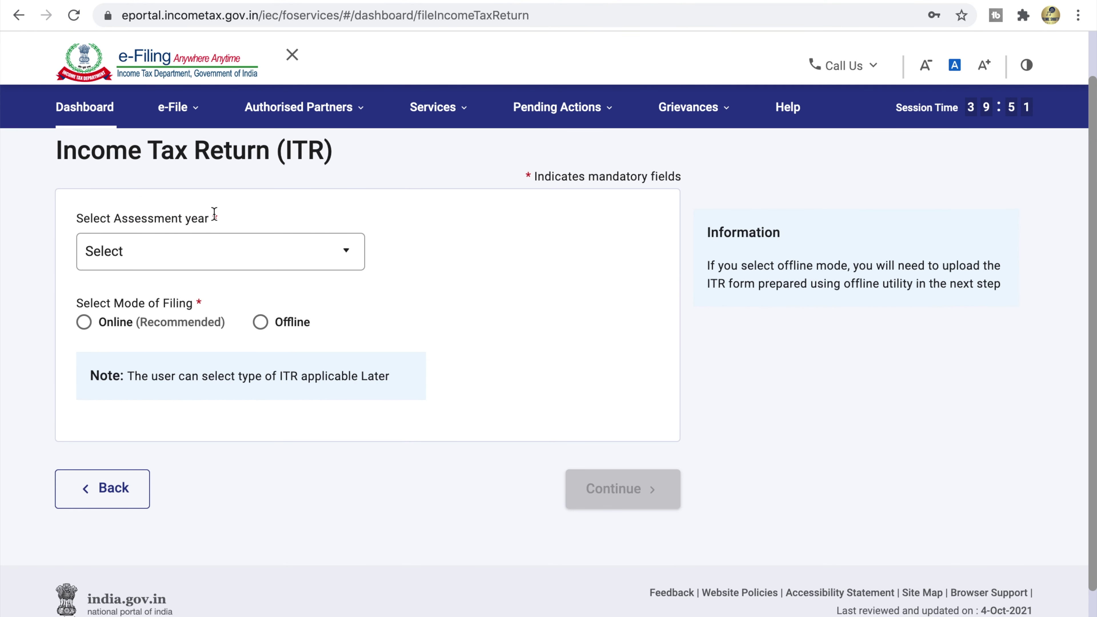
click(215, 260)
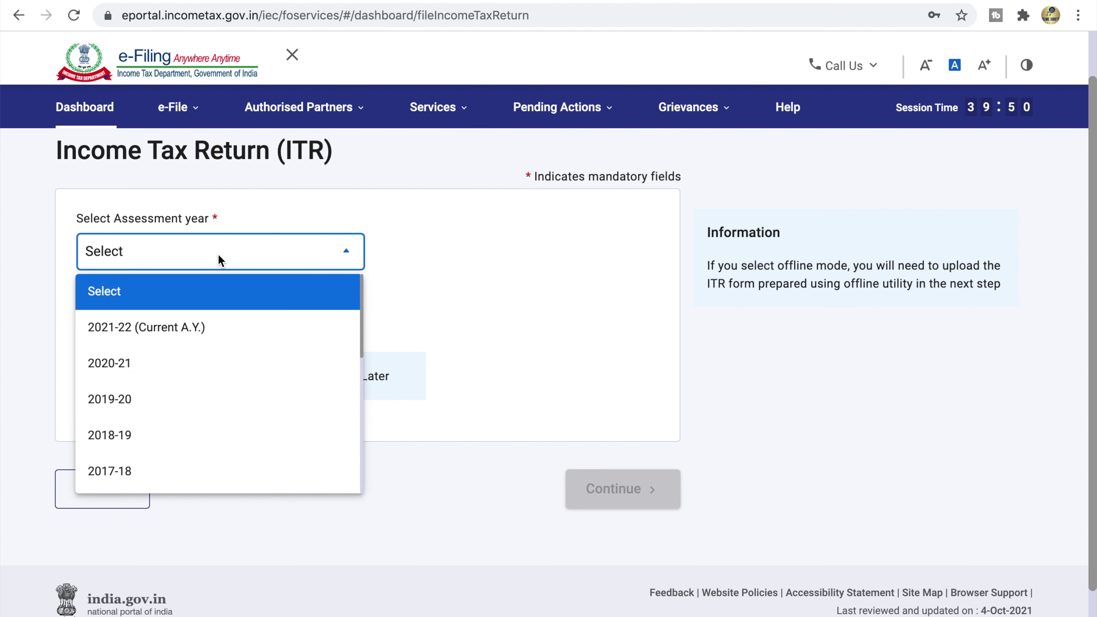
click(161, 331)
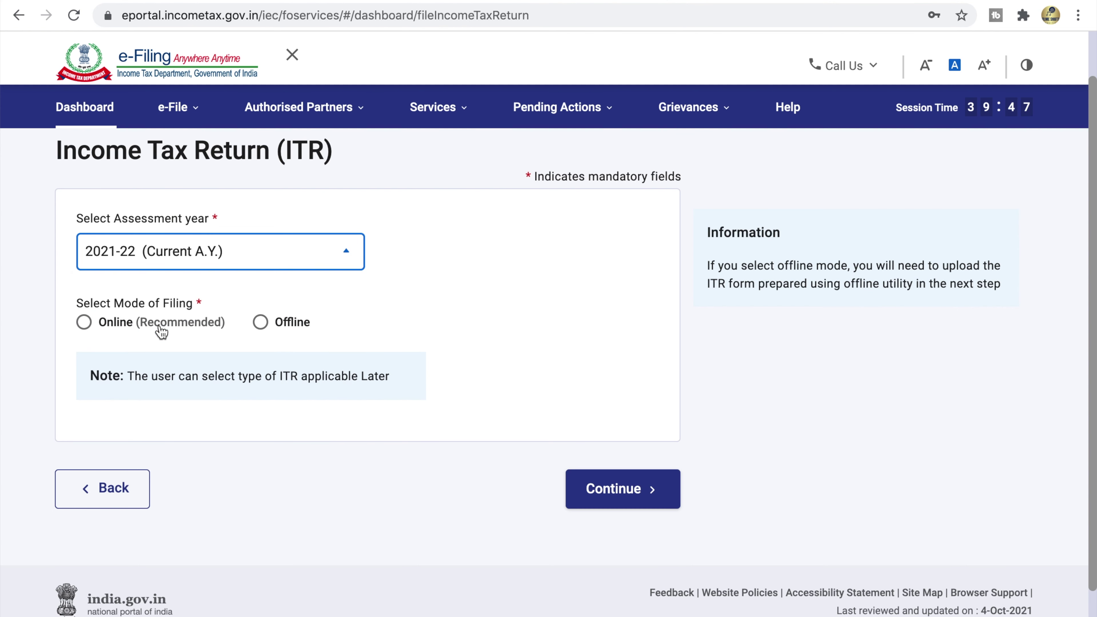
drag(76, 303, 190, 303)
click(181, 305)
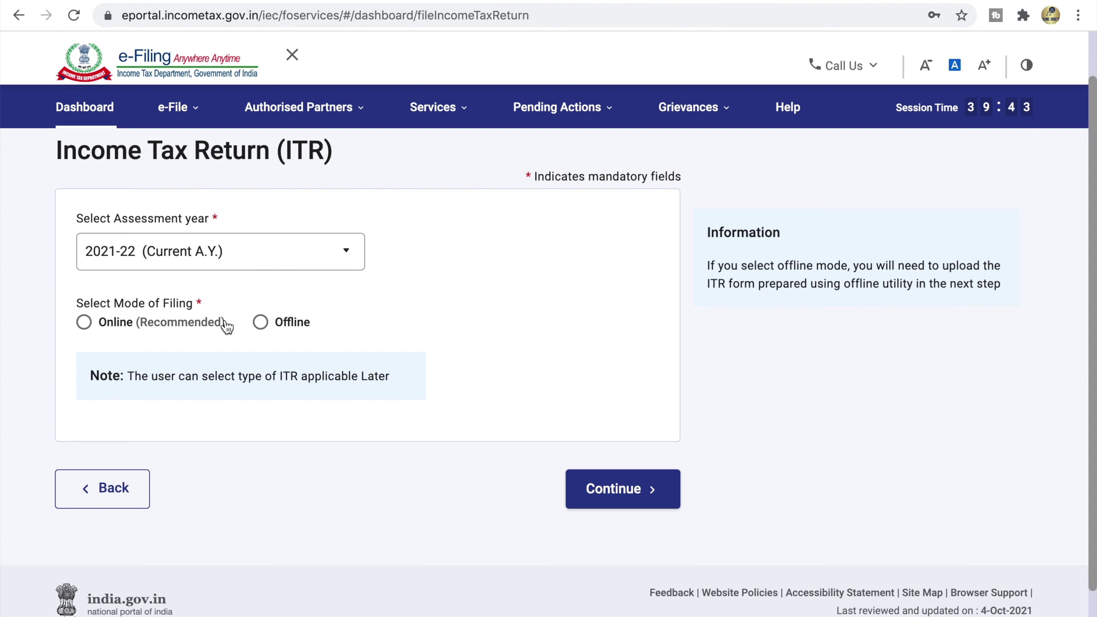
click(85, 330)
click(599, 487)
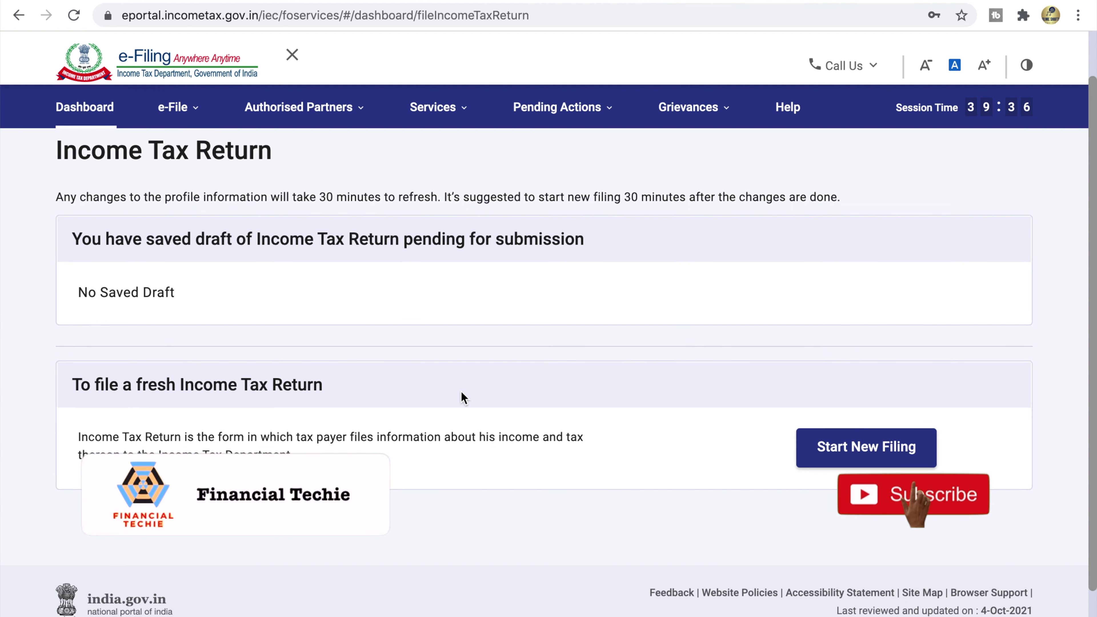
Check the saved-draft and fresh-return sections, and start a new income tax return filing
drag(73, 239, 582, 235)
click(582, 235)
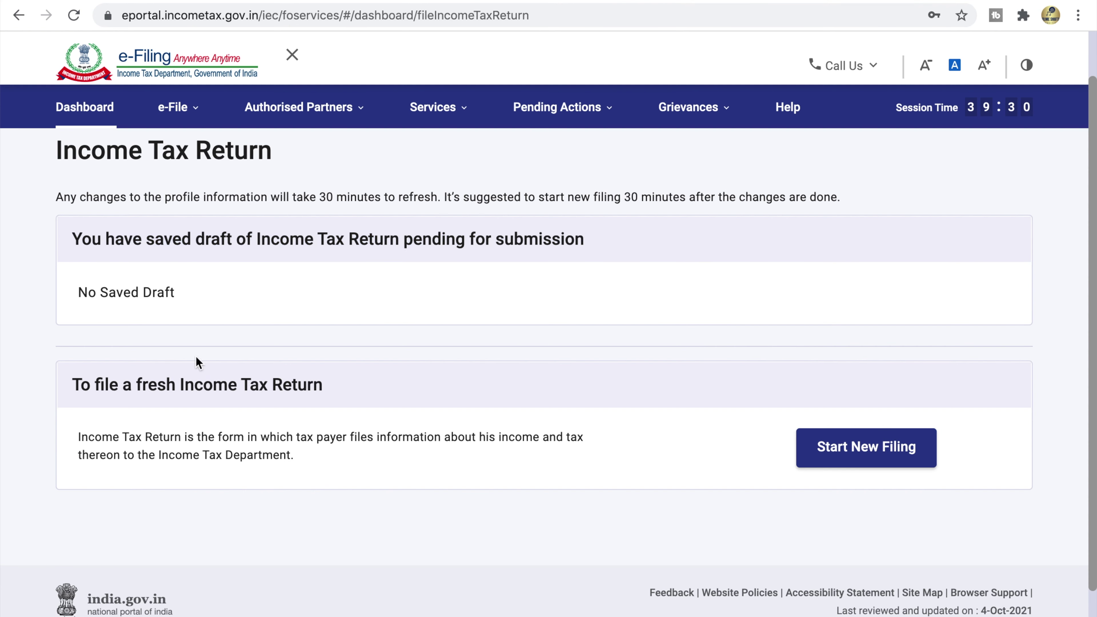
drag(74, 385, 299, 385)
click(303, 387)
click(889, 454)
Keep Individual as the applicable status and continue to the ITR form selection
drag(58, 192, 161, 234)
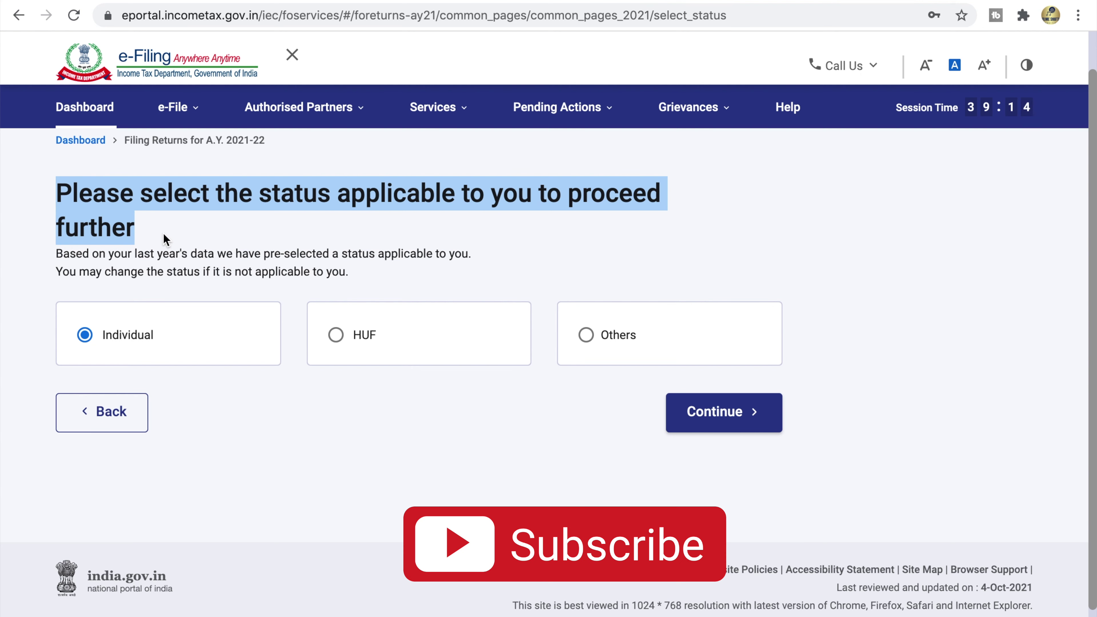
click(162, 233)
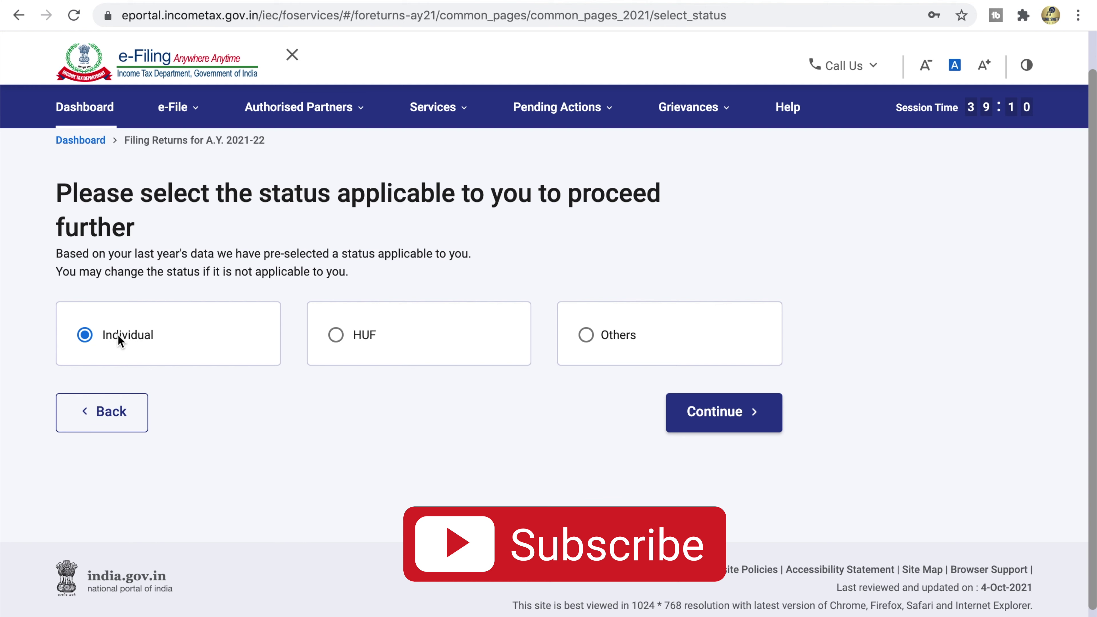
click(724, 419)
Select ITR - 1 as the income tax return form to file
drag(55, 201, 558, 195)
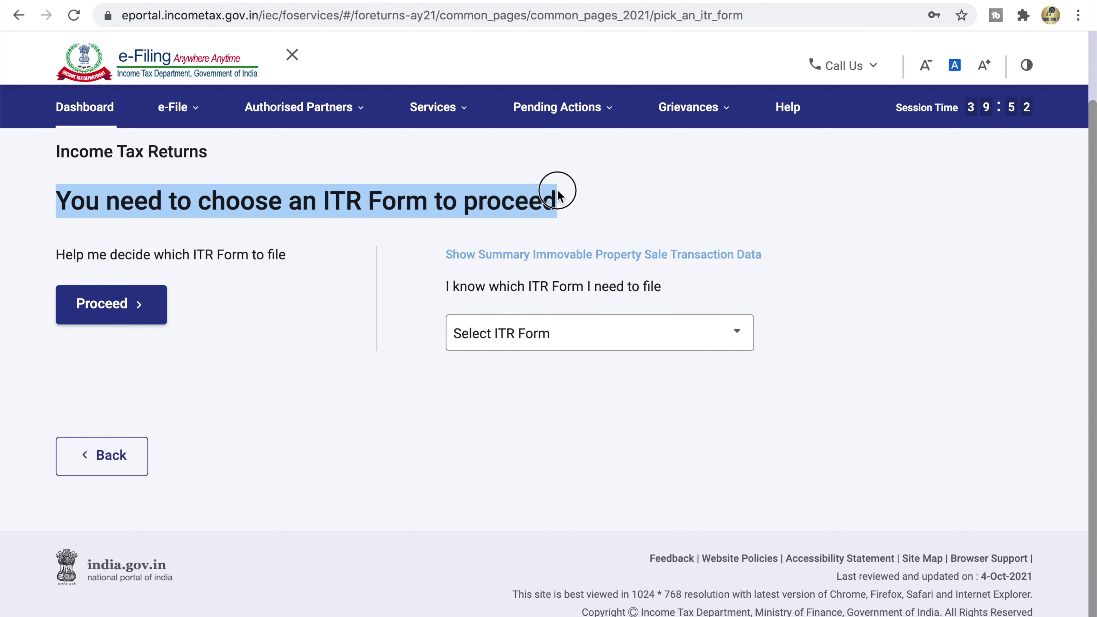
click(557, 190)
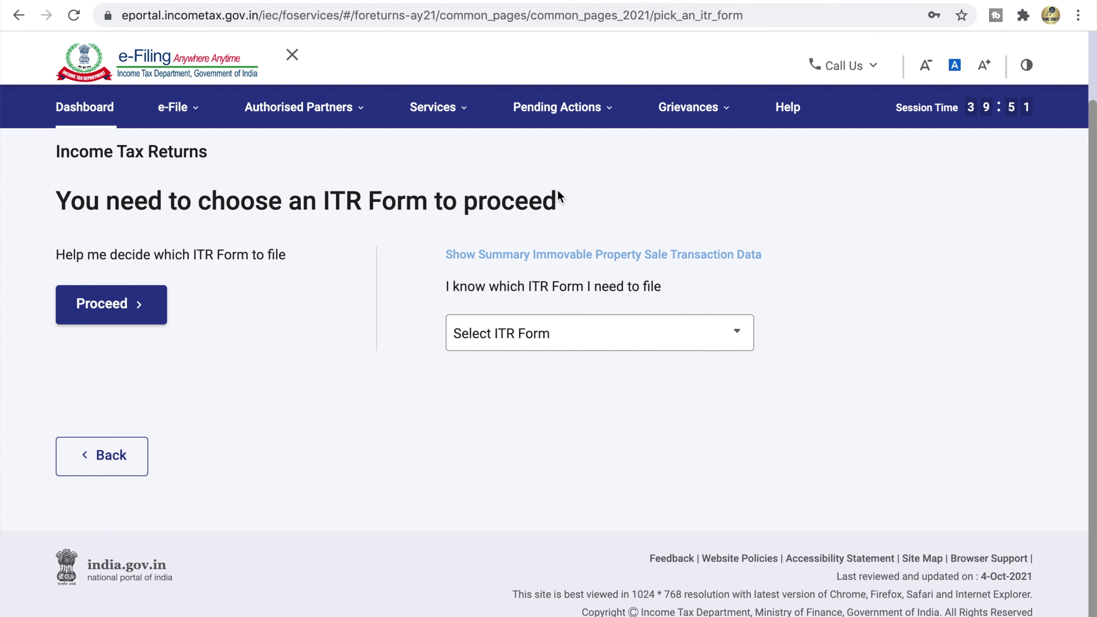
click(556, 339)
scroll(557, 444, down, 2)
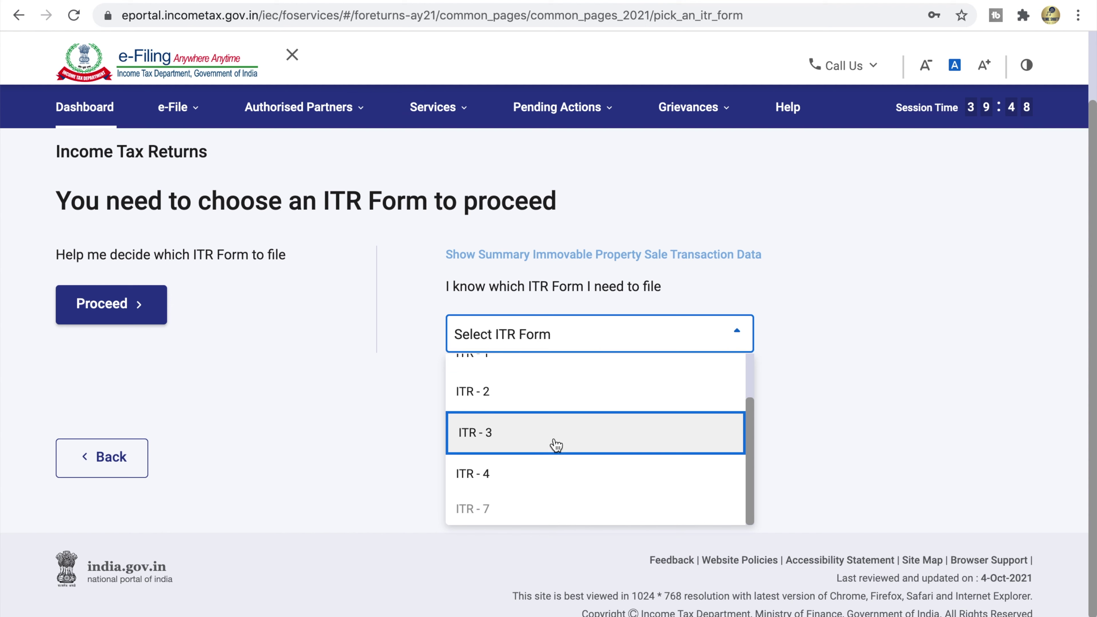
scroll(557, 450, up, 2)
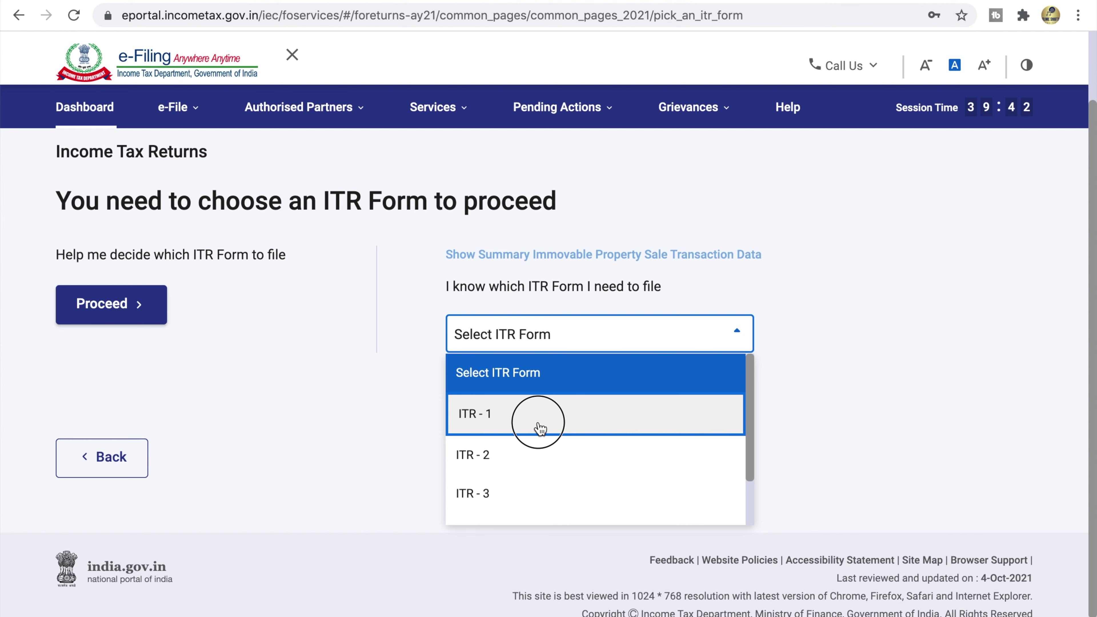
click(540, 429)
Read the eligibility conditions for the selected form and proceed with ITR 1
drag(448, 383, 967, 383)
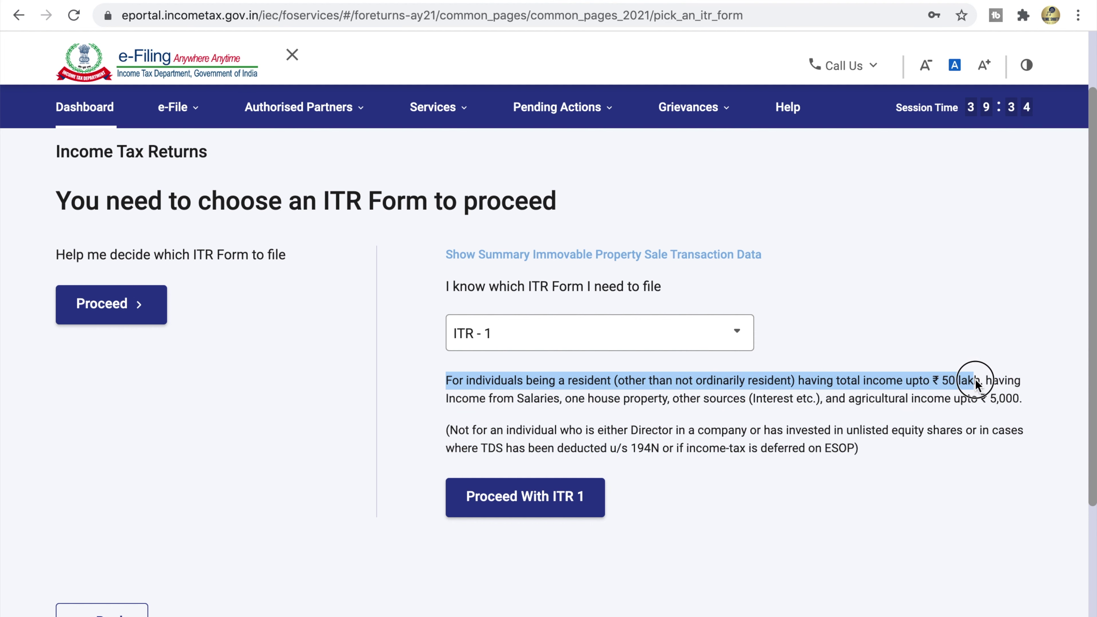
click(977, 379)
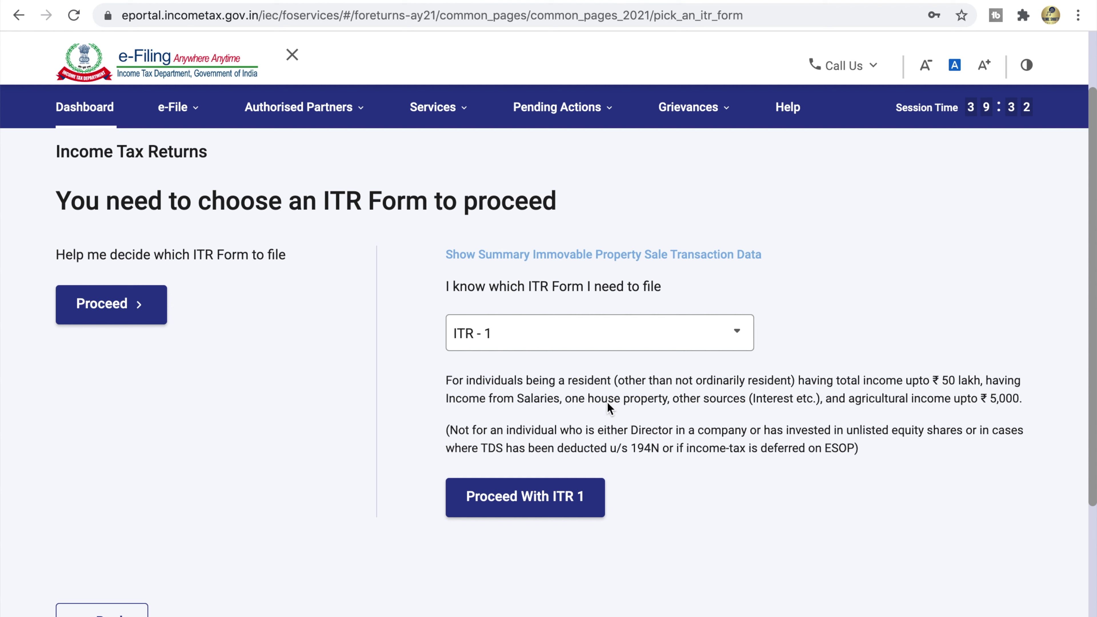
drag(446, 398, 1002, 397)
click(1007, 398)
click(590, 498)
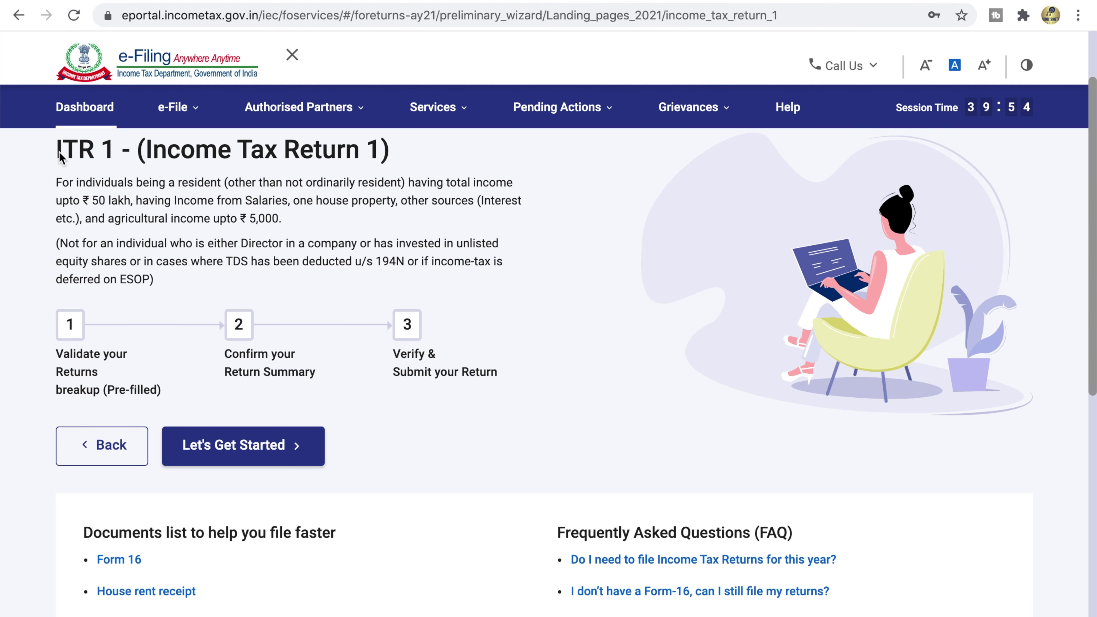
Review the validate, confirm and submit stages of the ITR 1 process, and get started with the return
drag(56, 146, 400, 161)
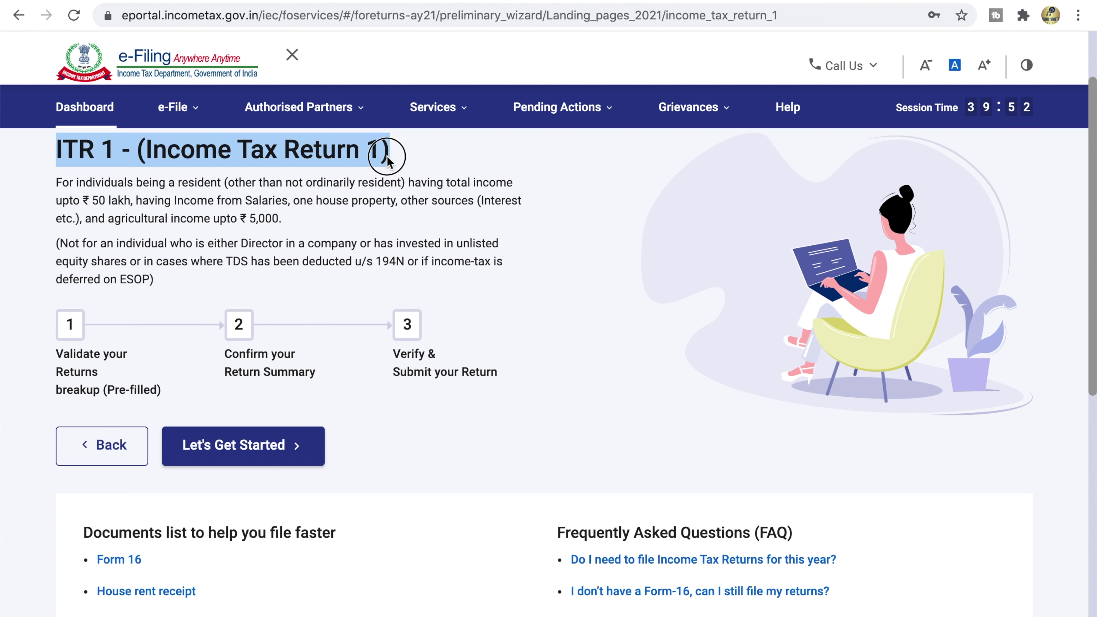
click(400, 164)
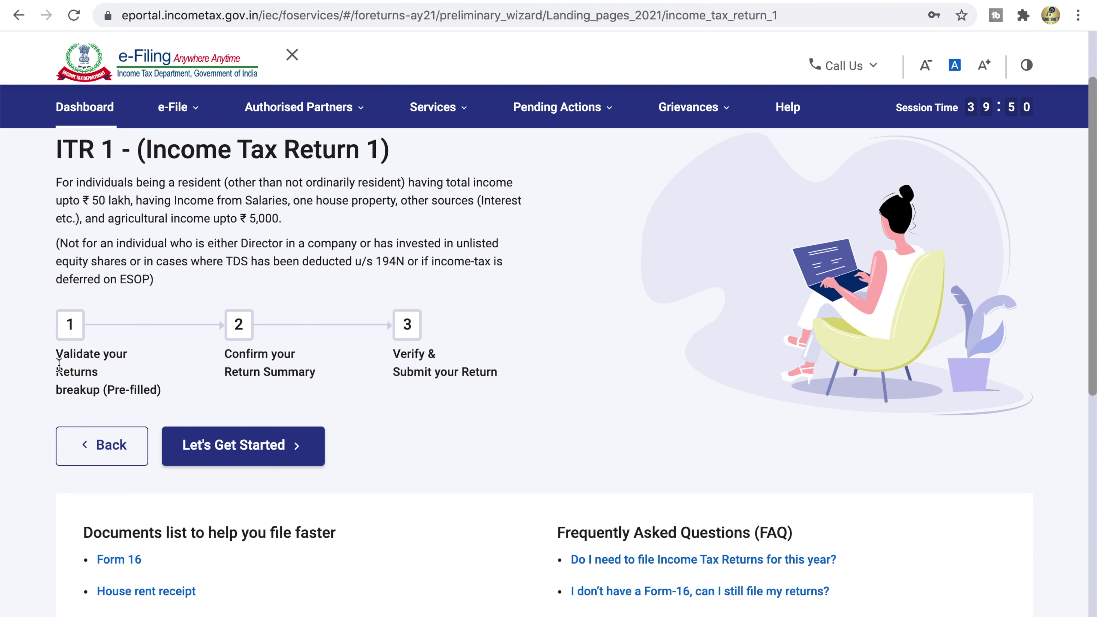
drag(54, 359, 161, 390)
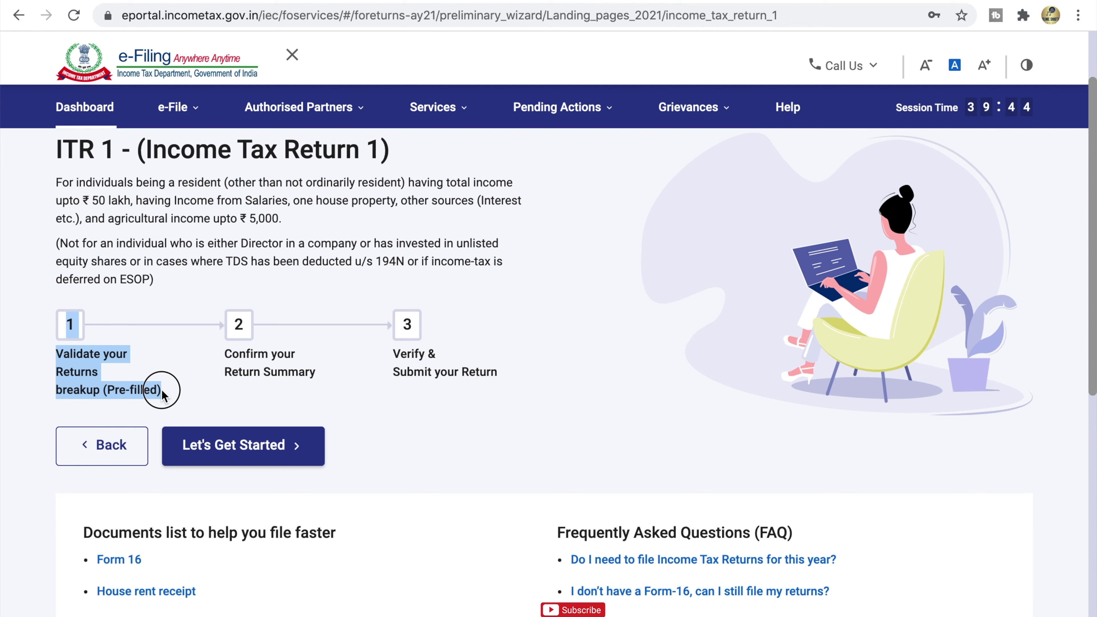
click(161, 389)
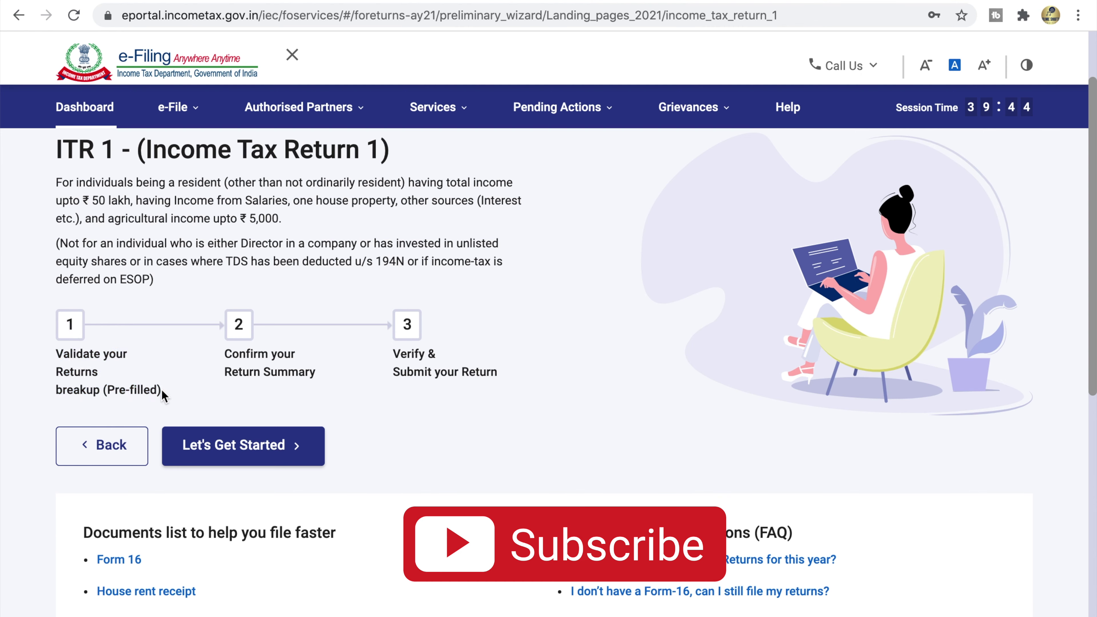
drag(227, 355, 315, 372)
click(315, 372)
click(396, 352)
drag(396, 352, 489, 372)
click(490, 373)
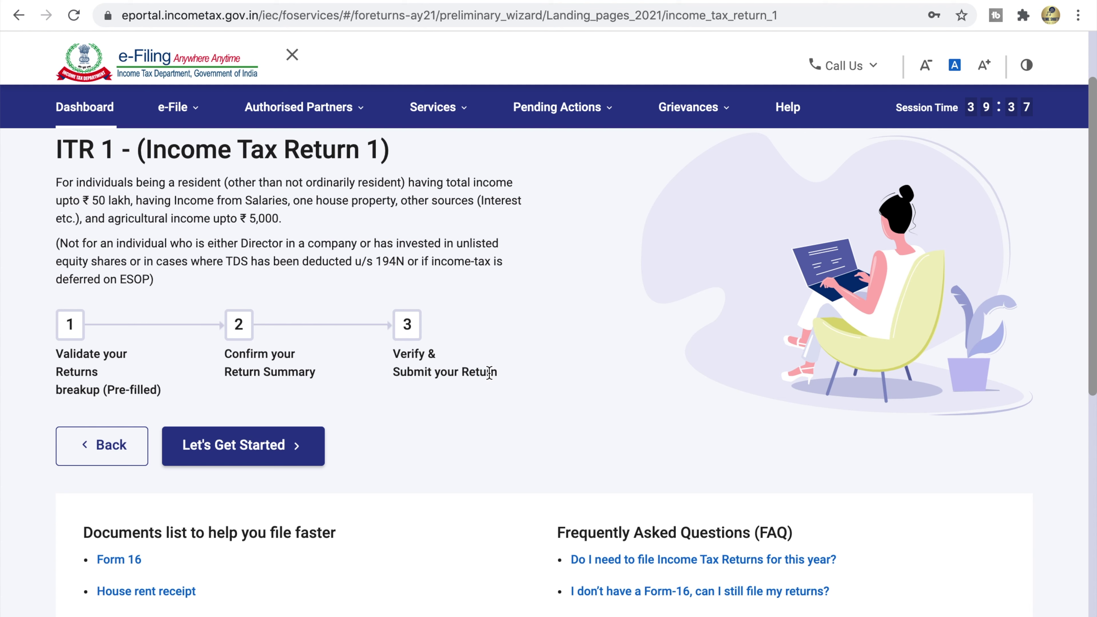
click(258, 445)
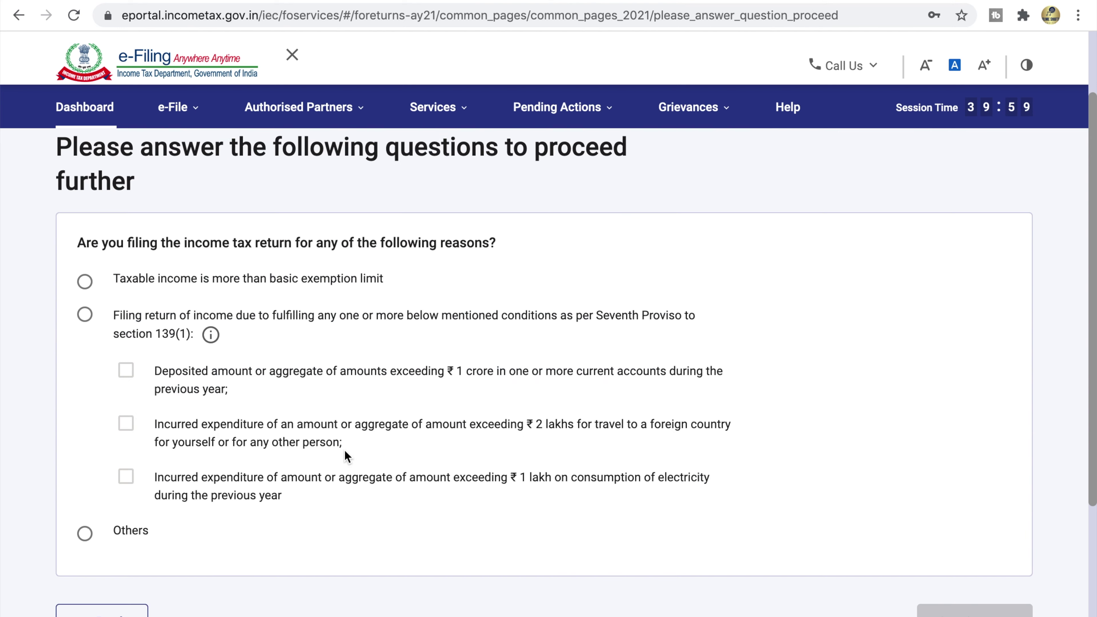
Give "Taxable income is more than basic exemption limit" as the reason for filing the return and continue
click(77, 249)
drag(78, 248, 501, 242)
click(502, 243)
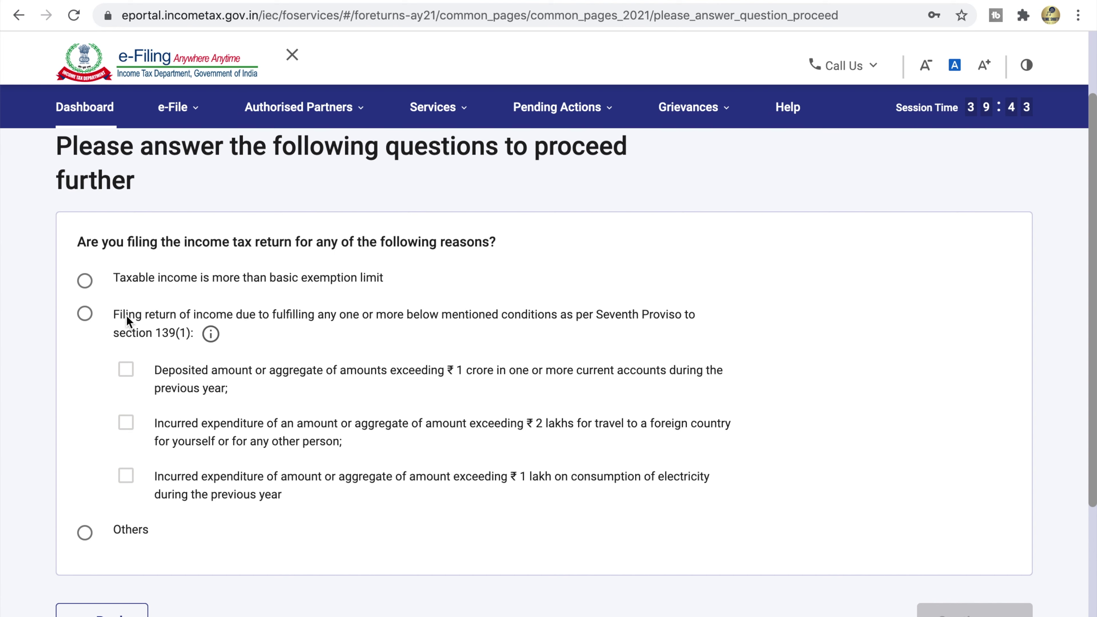
click(85, 281)
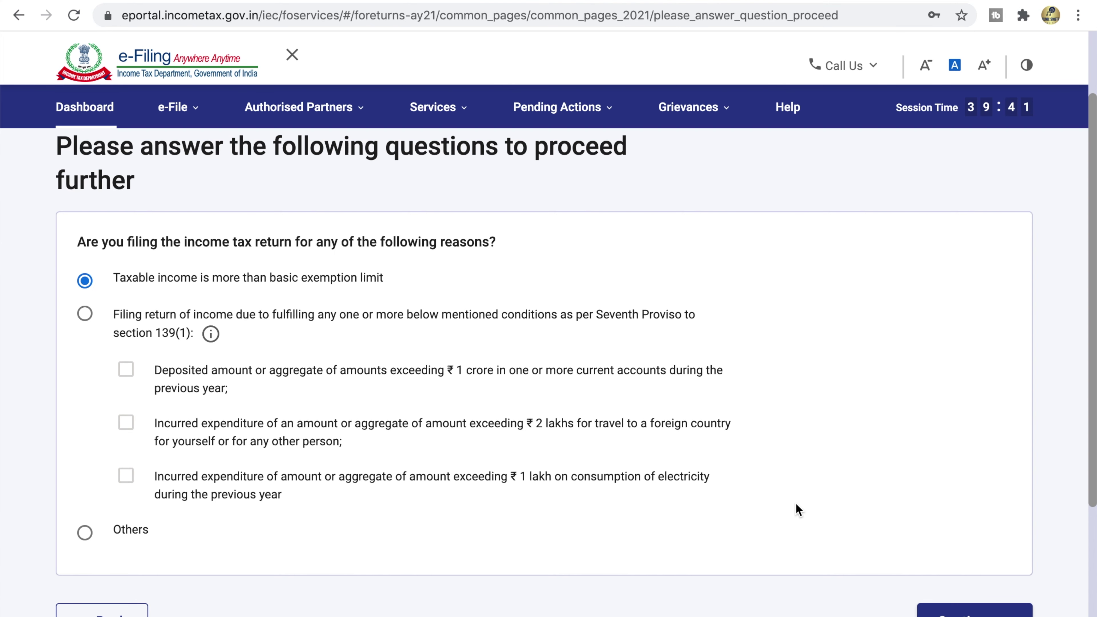
scroll(958, 609, down, 1)
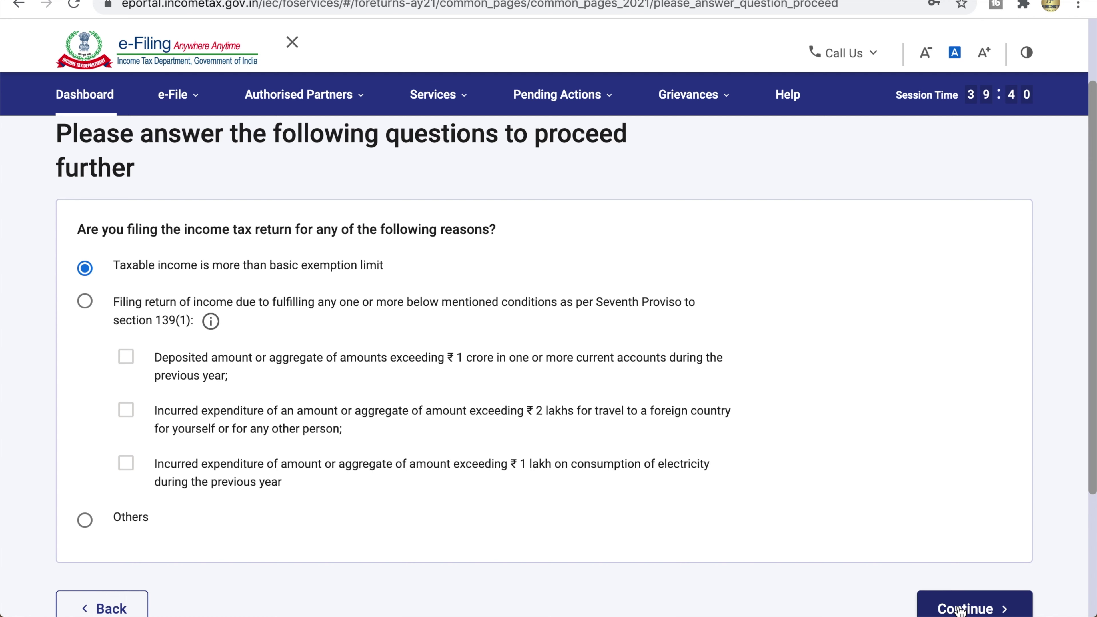
click(958, 609)
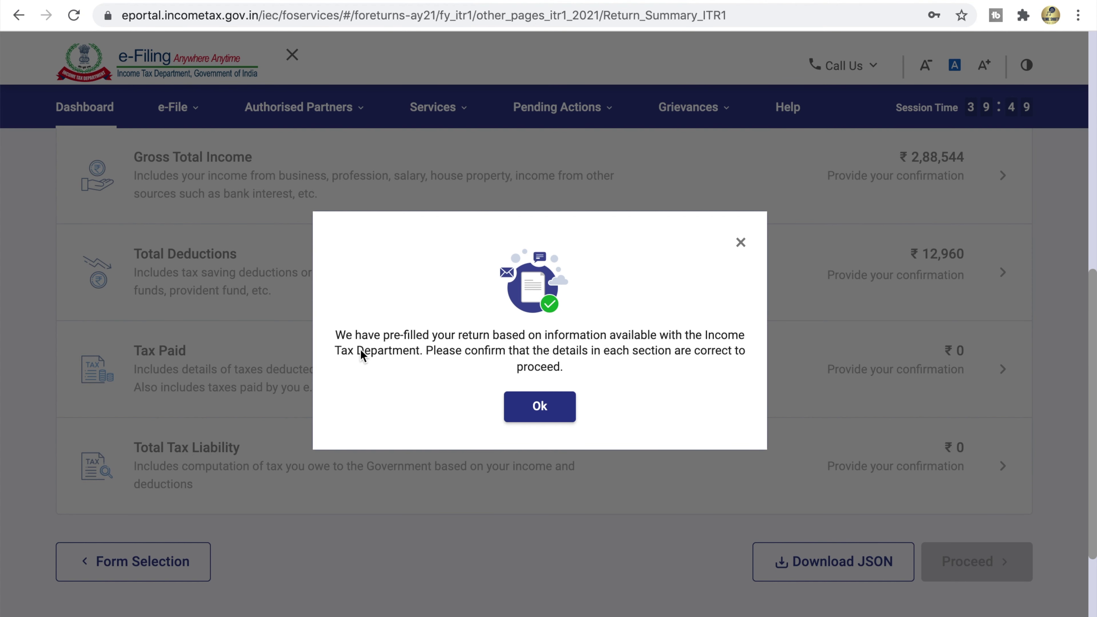
Read and acknowledge the notice about the pre-filled return details
drag(337, 342, 569, 356)
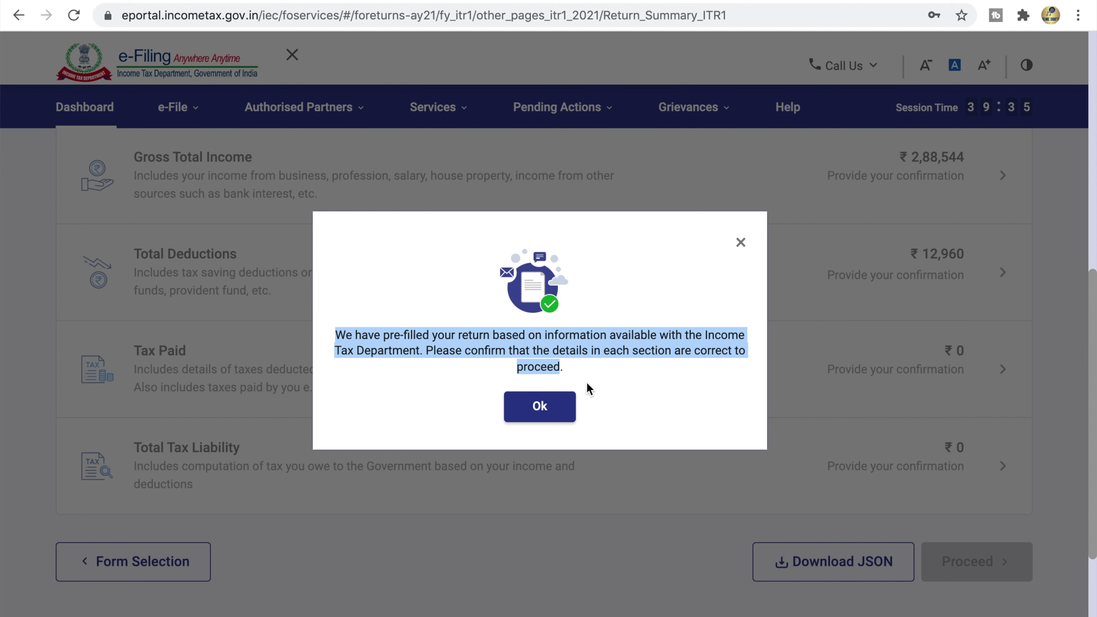
click(601, 376)
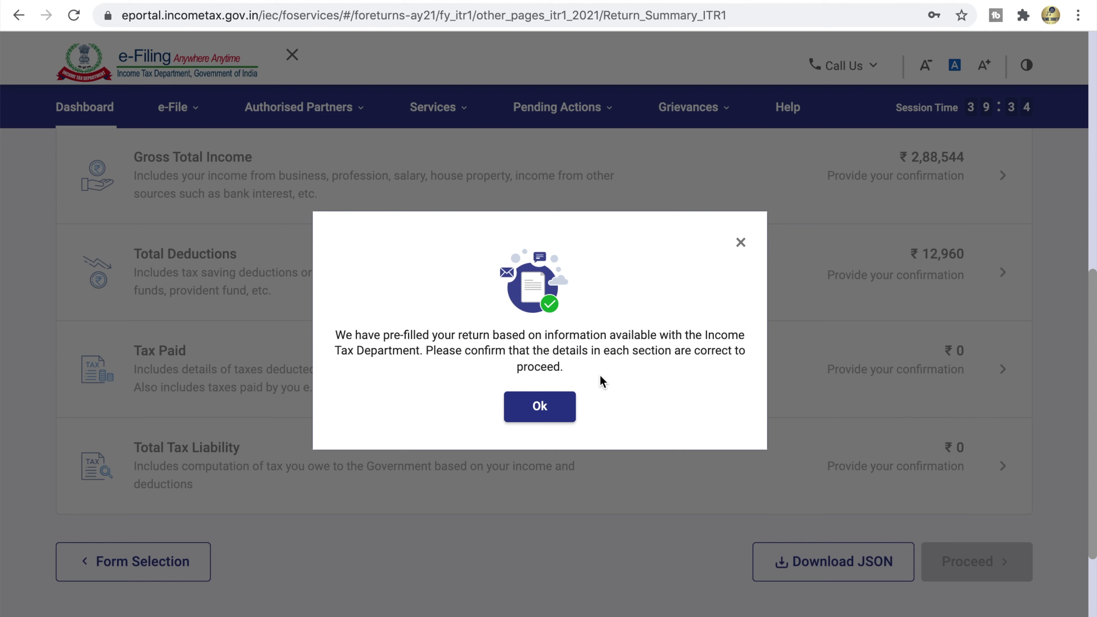
click(559, 404)
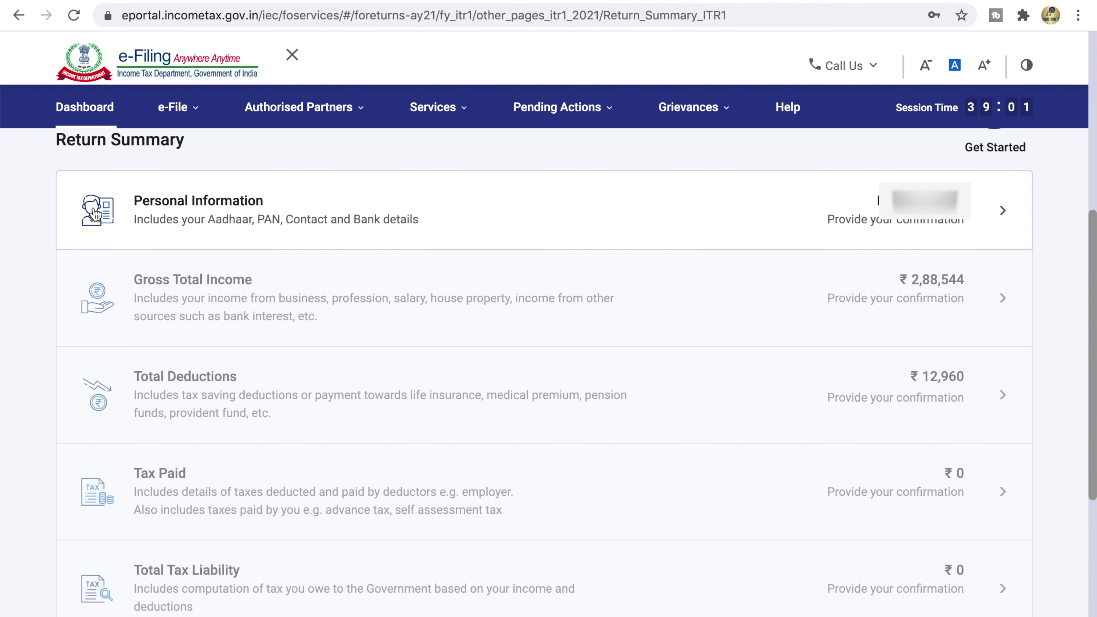
Open the Personal Information section from the Return Summary for confirmation
drag(61, 143, 184, 154)
click(184, 154)
click(928, 225)
Examine the personal information page, including the profile details and the contact address, mobile number and email address
drag(59, 324, 429, 319)
click(431, 322)
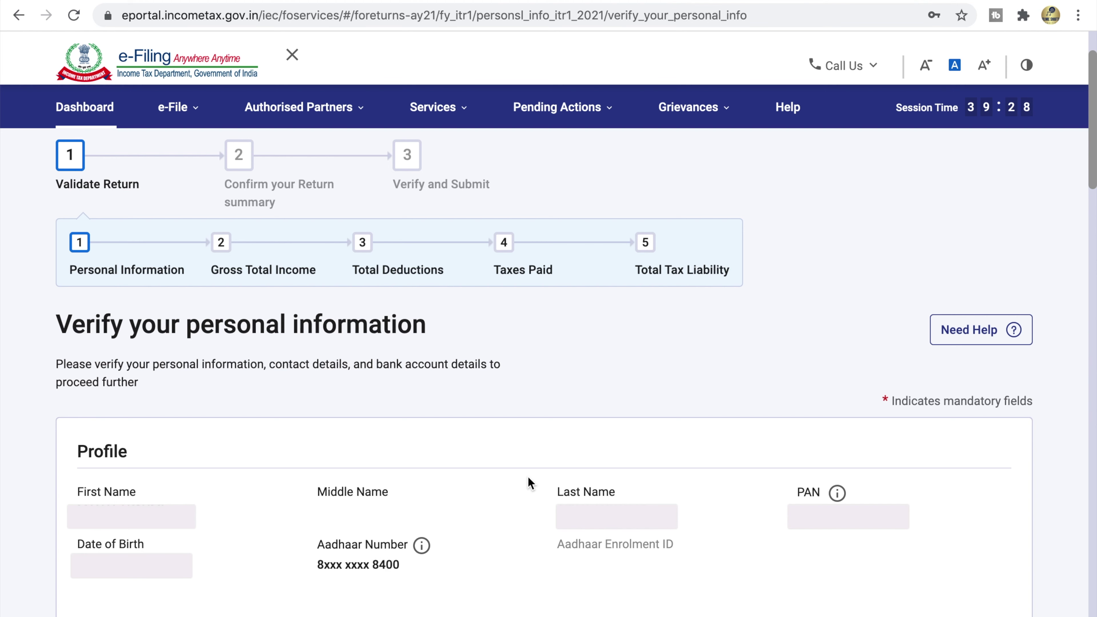
scroll(530, 483, down, 10)
click(72, 179)
drag(73, 181, 152, 192)
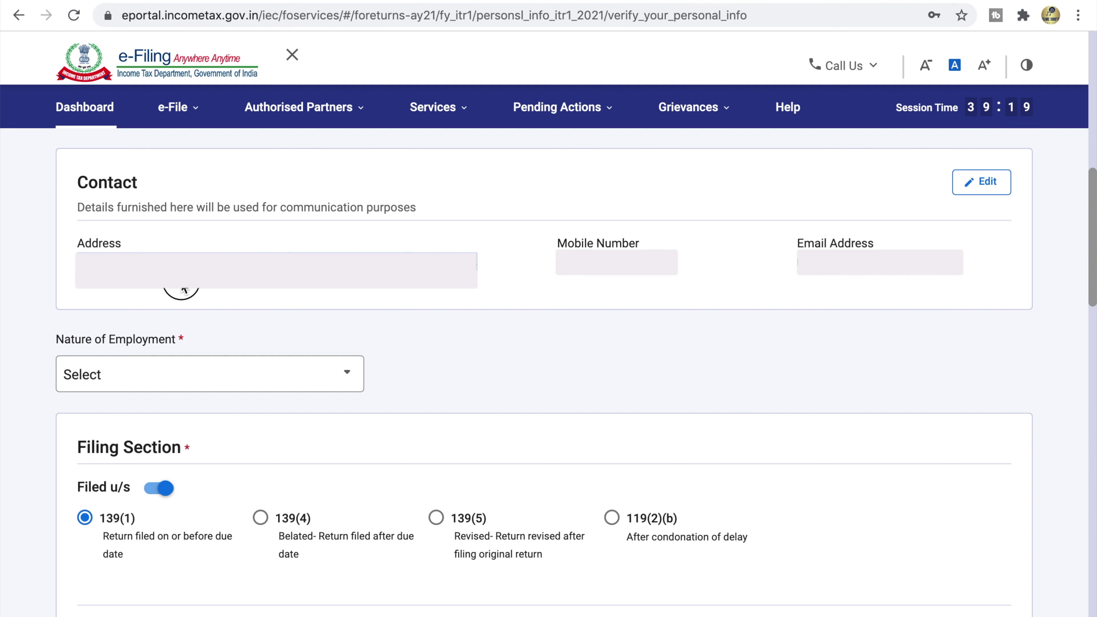
drag(561, 247, 609, 246)
click(846, 250)
drag(798, 246, 882, 277)
click(688, 273)
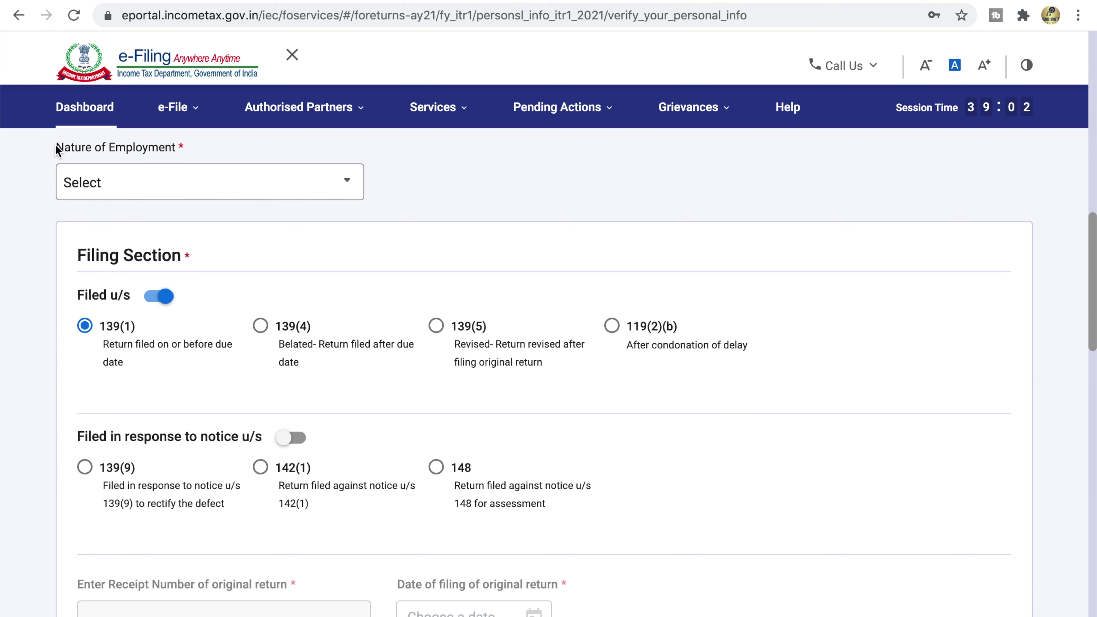
Set the nature of employment to Others in the personal information
drag(56, 145, 192, 147)
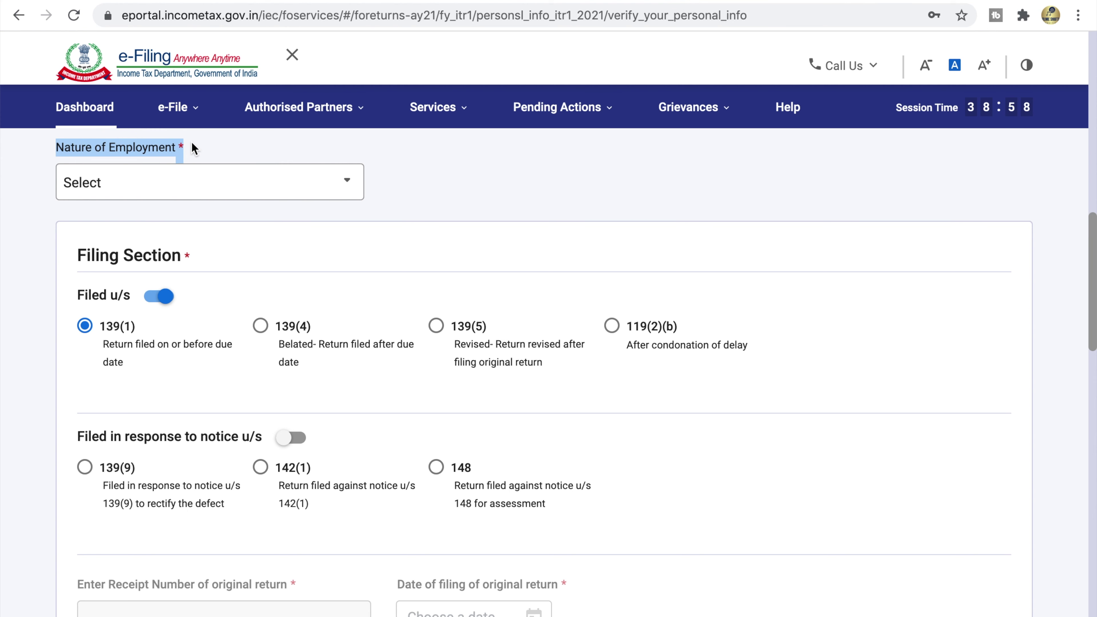
click(192, 146)
click(171, 184)
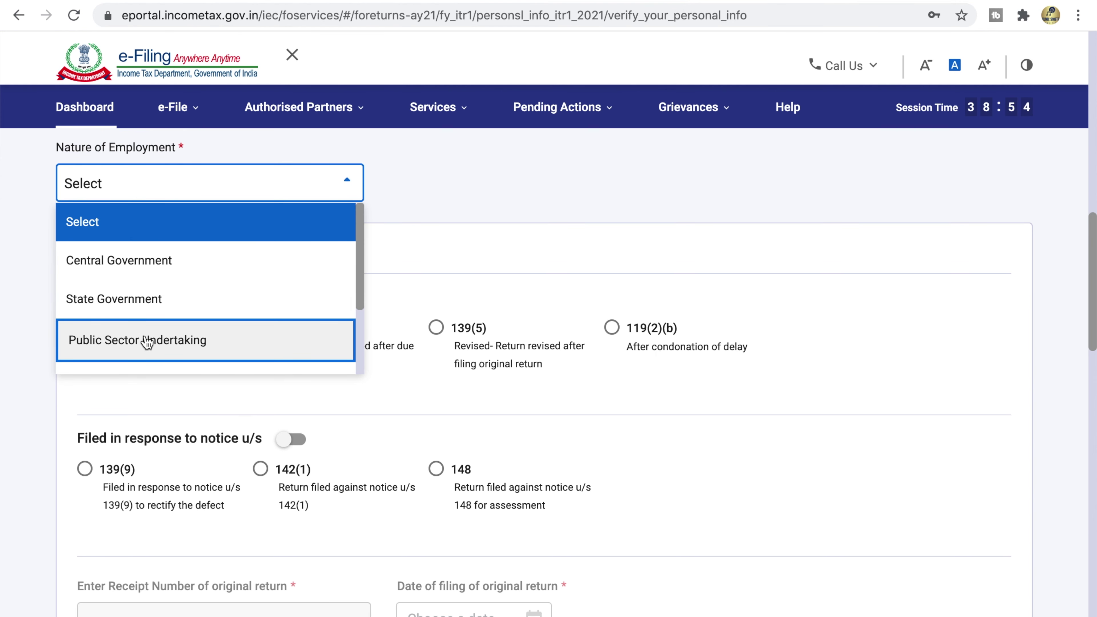
scroll(146, 342, down, 3)
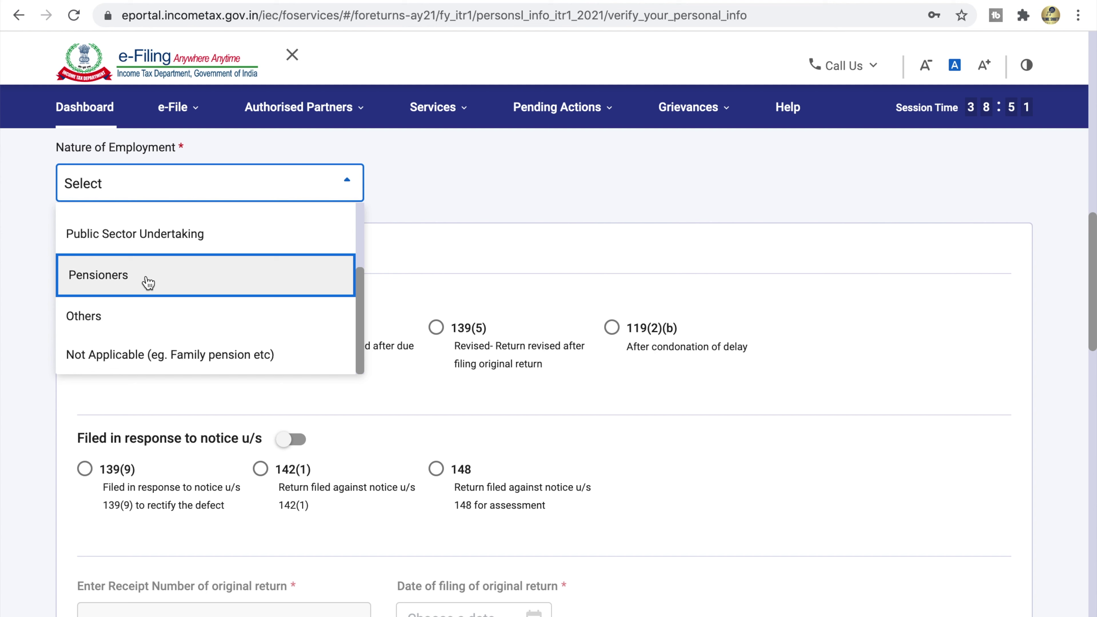
click(119, 323)
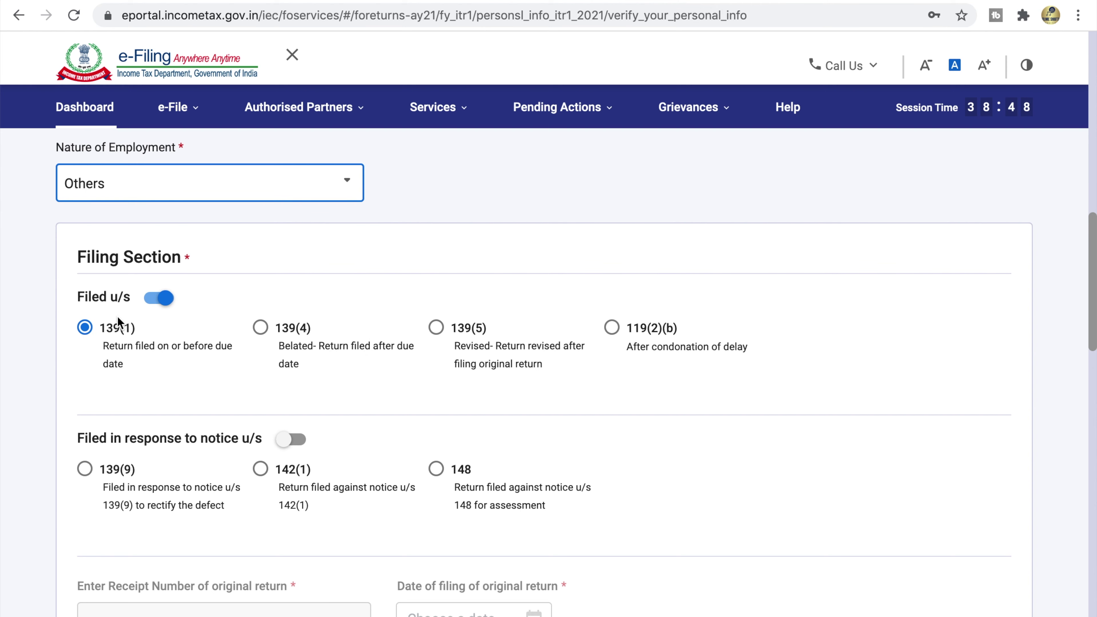
Review the Filing Section and answer Yes to opting for the new tax regime u/s 115BAC
drag(79, 262, 187, 253)
click(186, 259)
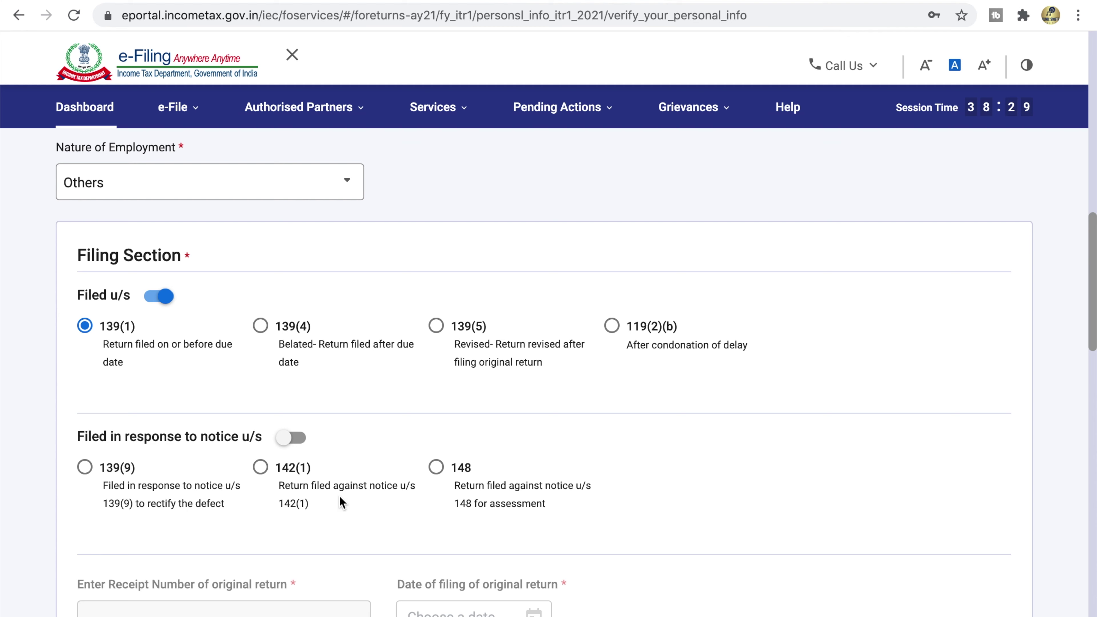
scroll(338, 496, down, 9)
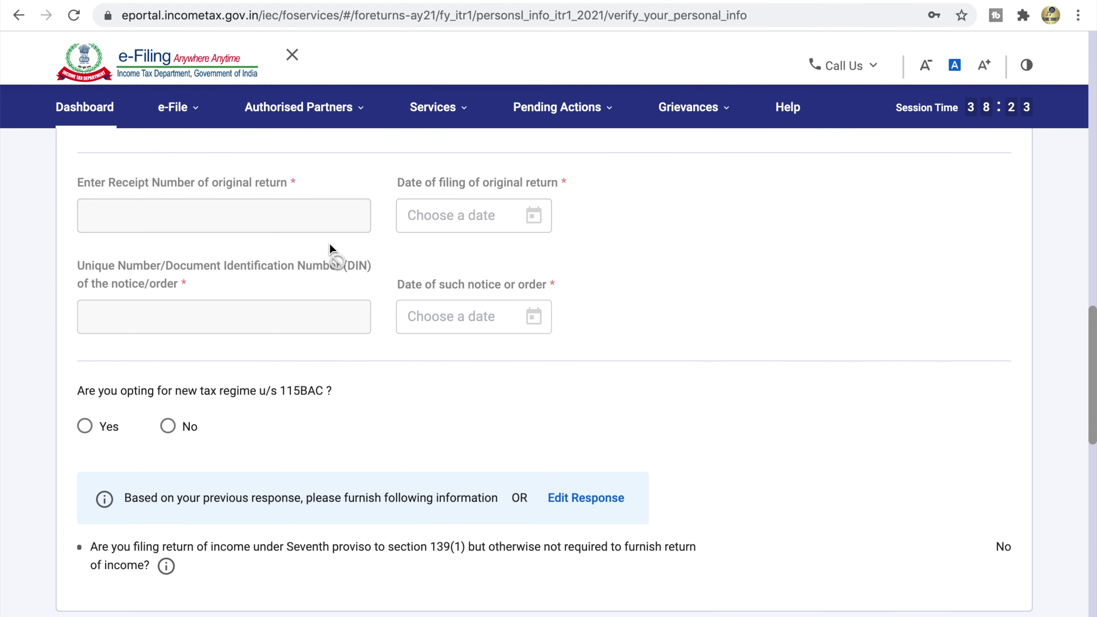
scroll(411, 405, down, 5)
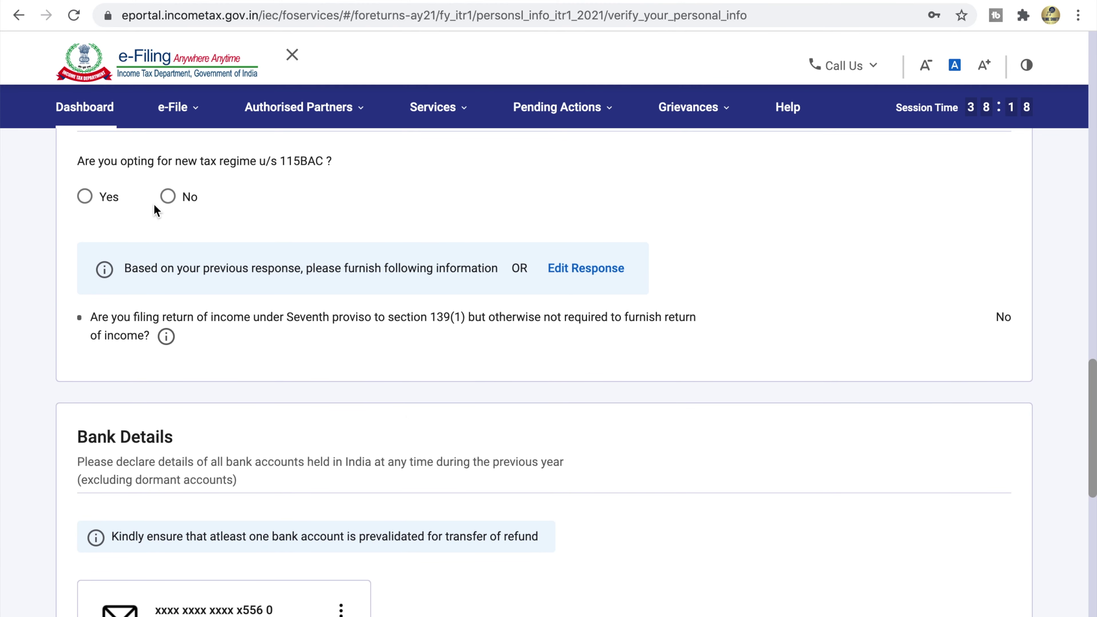
drag(79, 162, 331, 164)
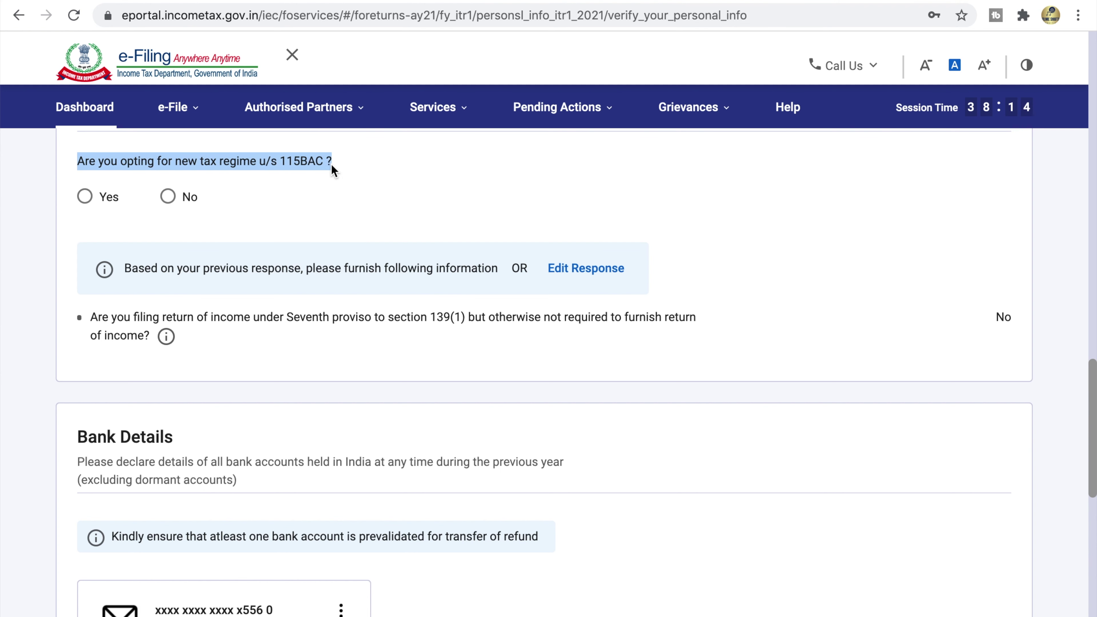
click(331, 163)
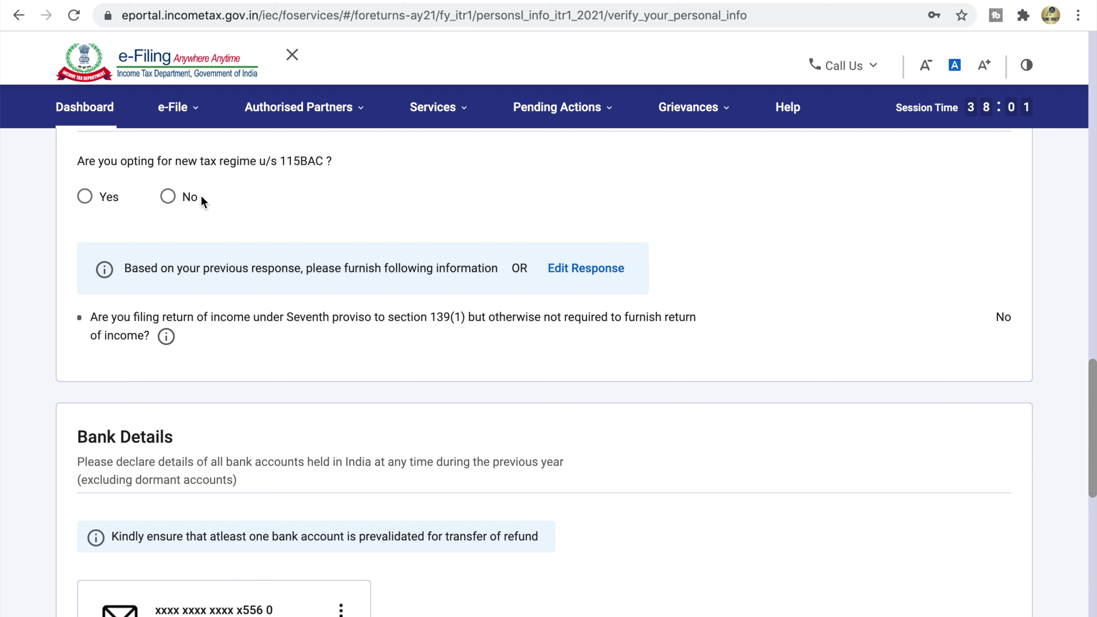
click(86, 197)
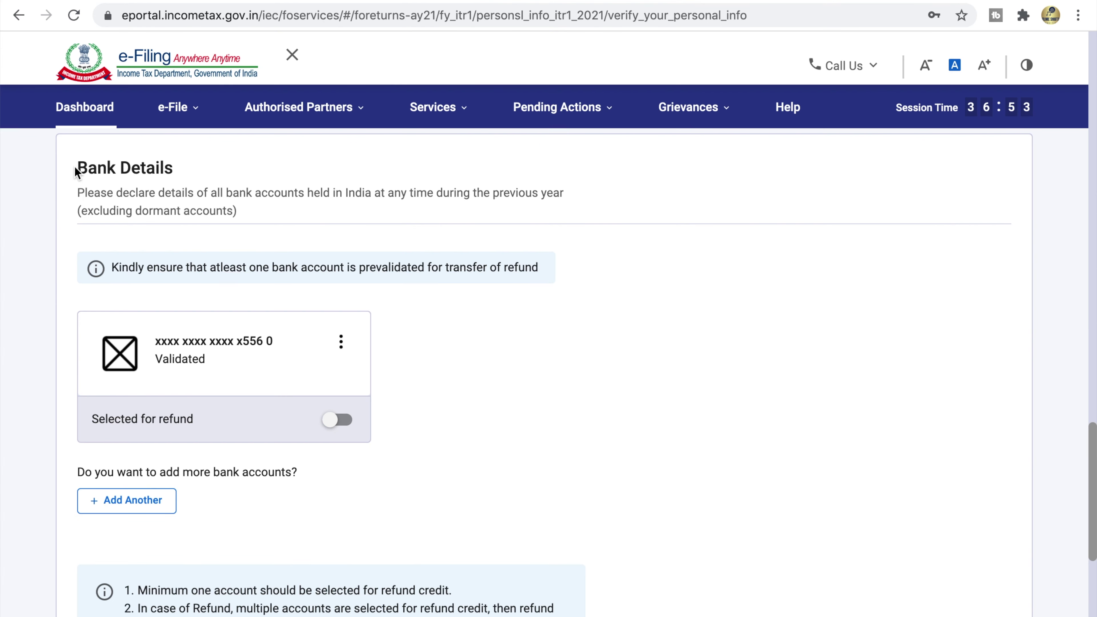
Select the validated bank account for refund under Bank Details and confirm the personal information
drag(76, 168, 175, 166)
click(175, 166)
drag(113, 269, 543, 275)
click(532, 268)
click(346, 421)
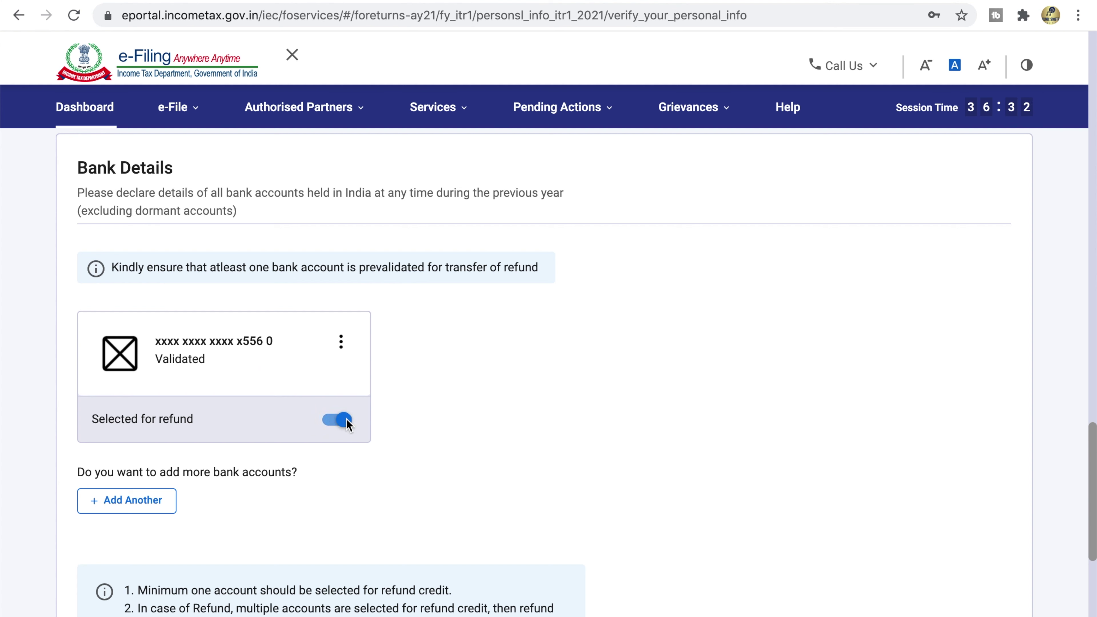
scroll(429, 429, down, 4)
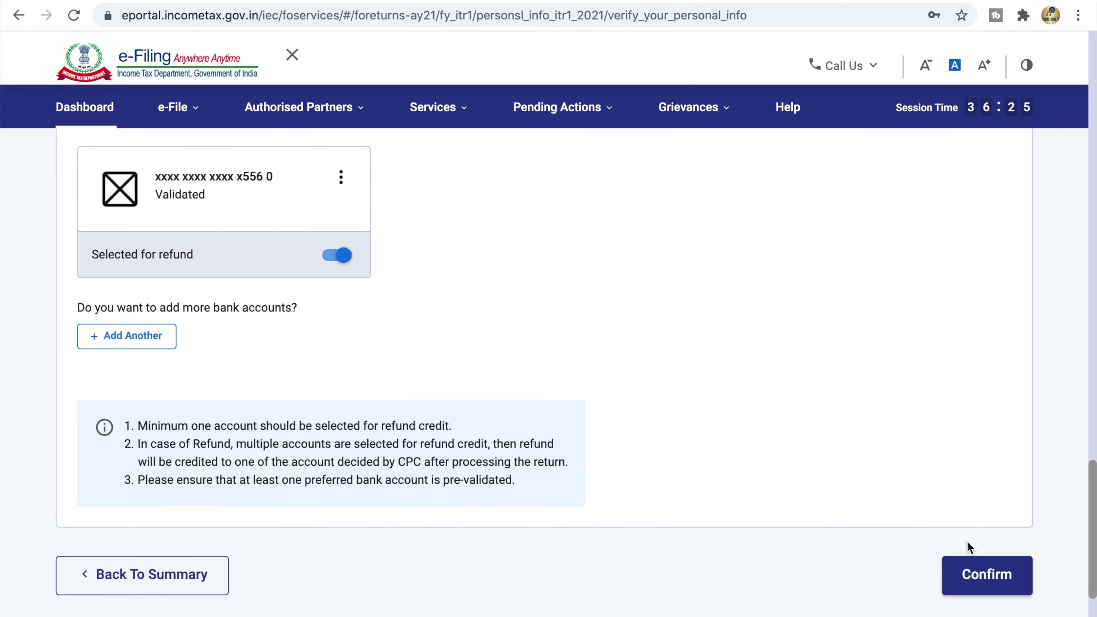
click(975, 586)
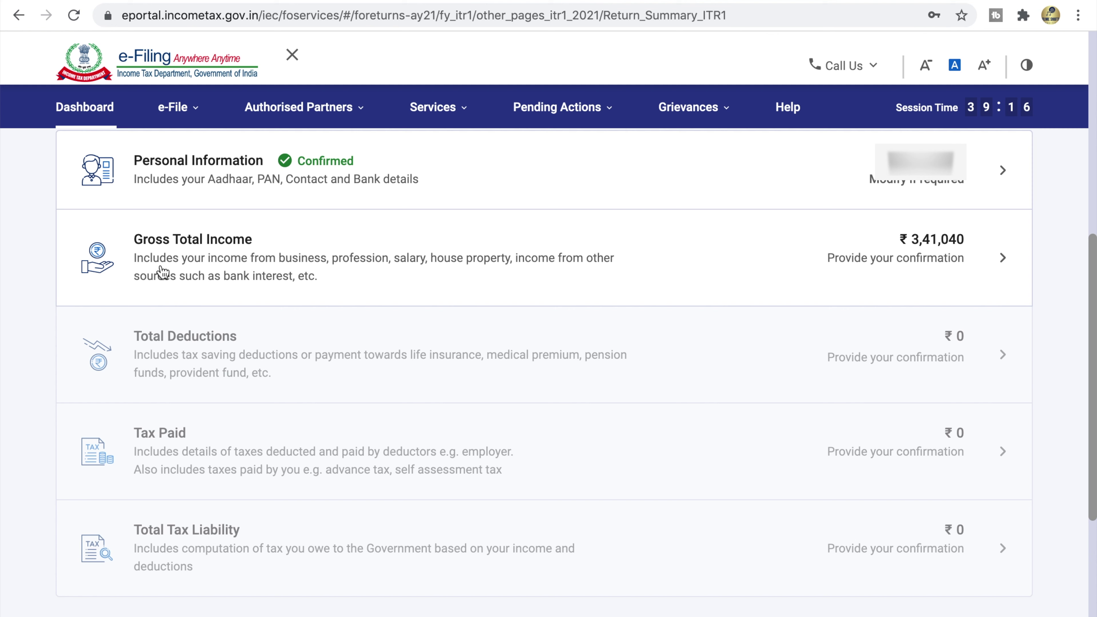
Open the Gross Total Income section from the return summary
click(281, 267)
drag(56, 150, 291, 151)
click(290, 151)
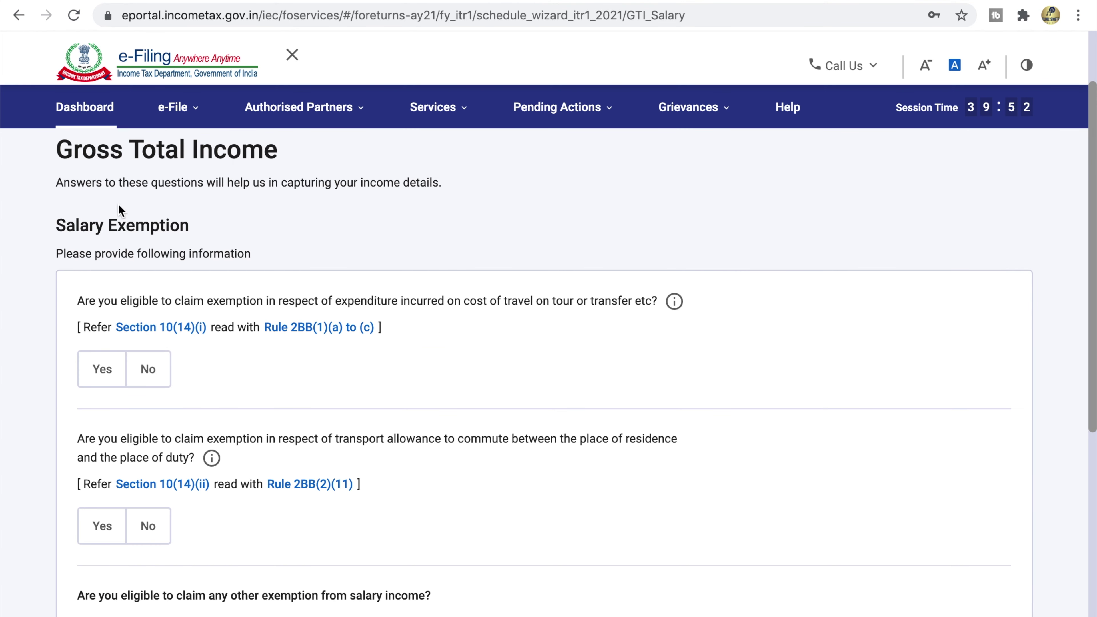
Answer No to the salary exemption questions on tour or transfer travel costs and on transport allowance
triple_click(90, 224)
click(118, 293)
triple_click(240, 304)
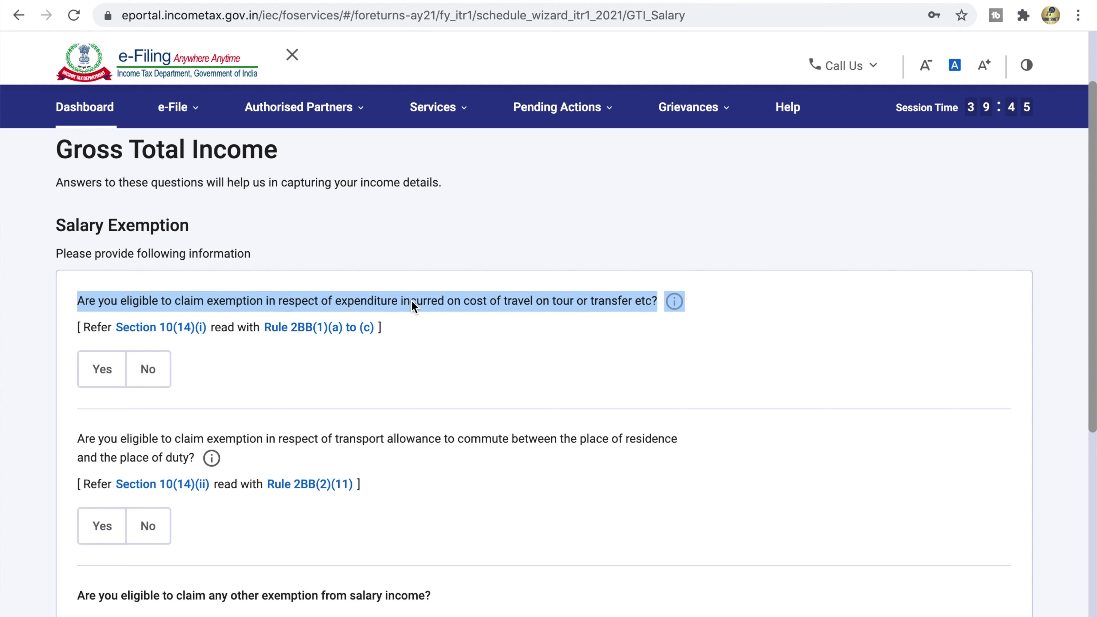
click(519, 301)
click(146, 368)
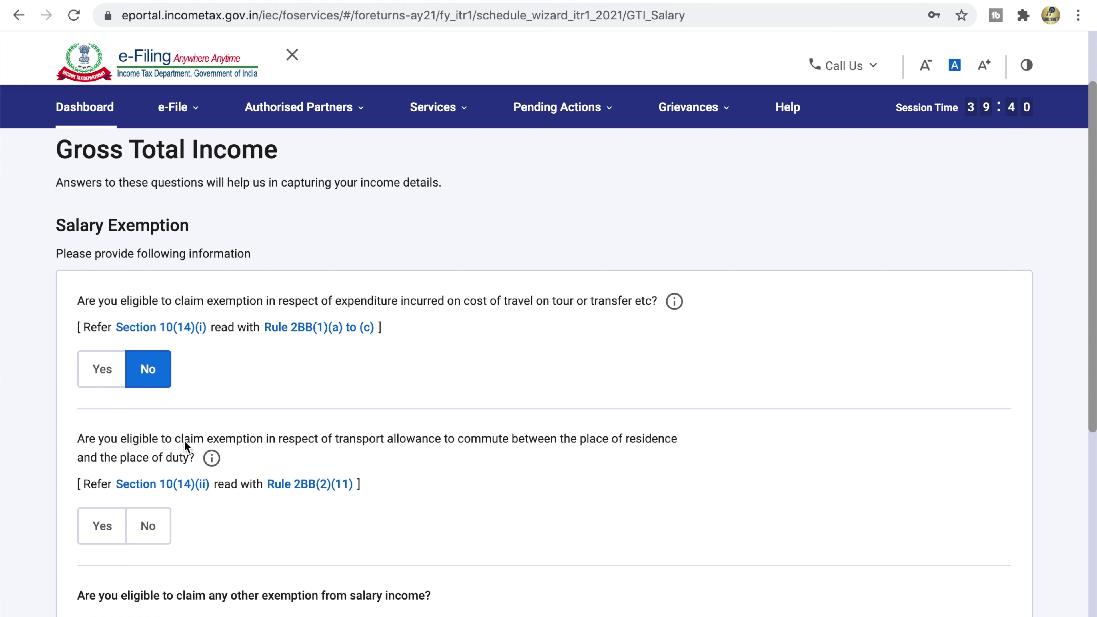
triple_click(230, 442)
click(148, 526)
Answer Yes to claiming any other exemption from salary income and look through the listed exemption types
scroll(303, 388, down, 5)
triple_click(191, 318)
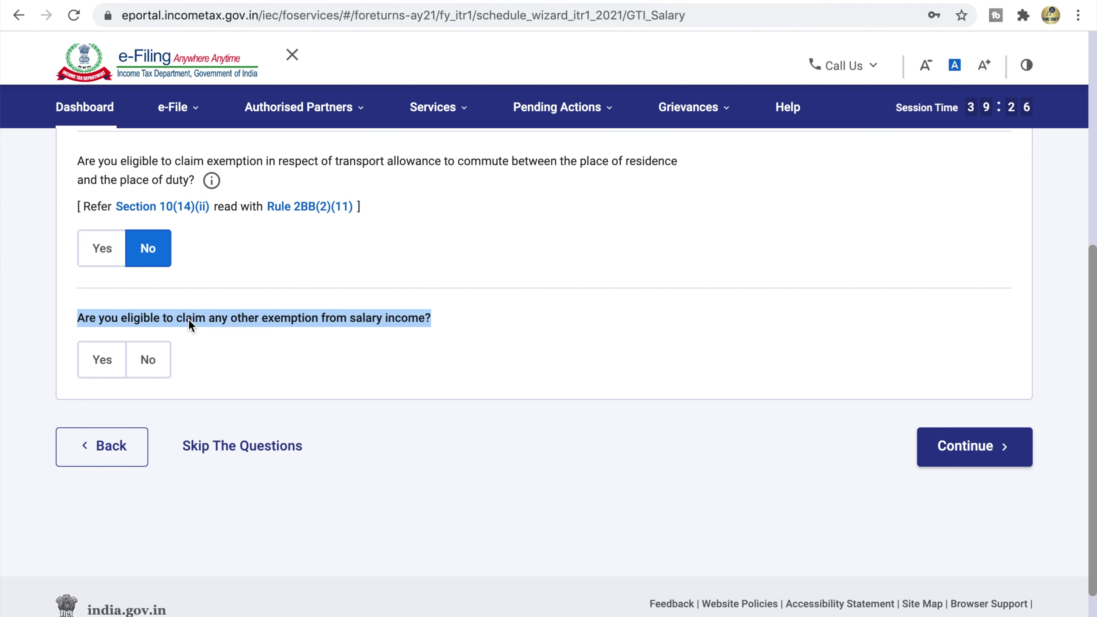
click(390, 322)
click(101, 359)
scroll(264, 398, down, 3)
scroll(265, 398, down, 5)
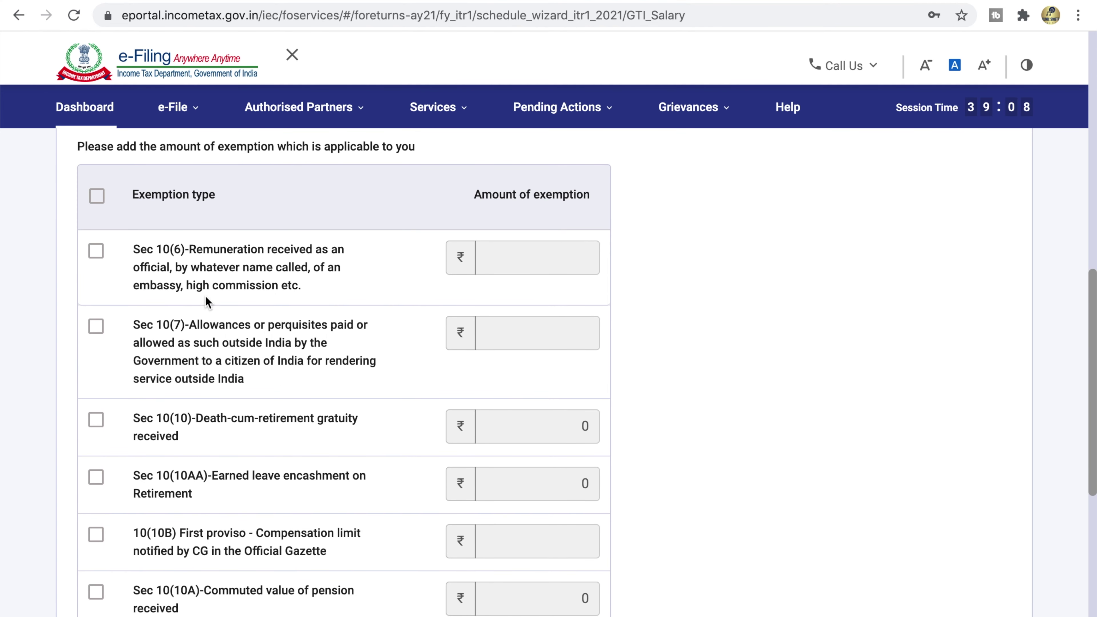
click(96, 251)
Answer No to claiming any other exemption from salary income and continue to the income source details
click(221, 292)
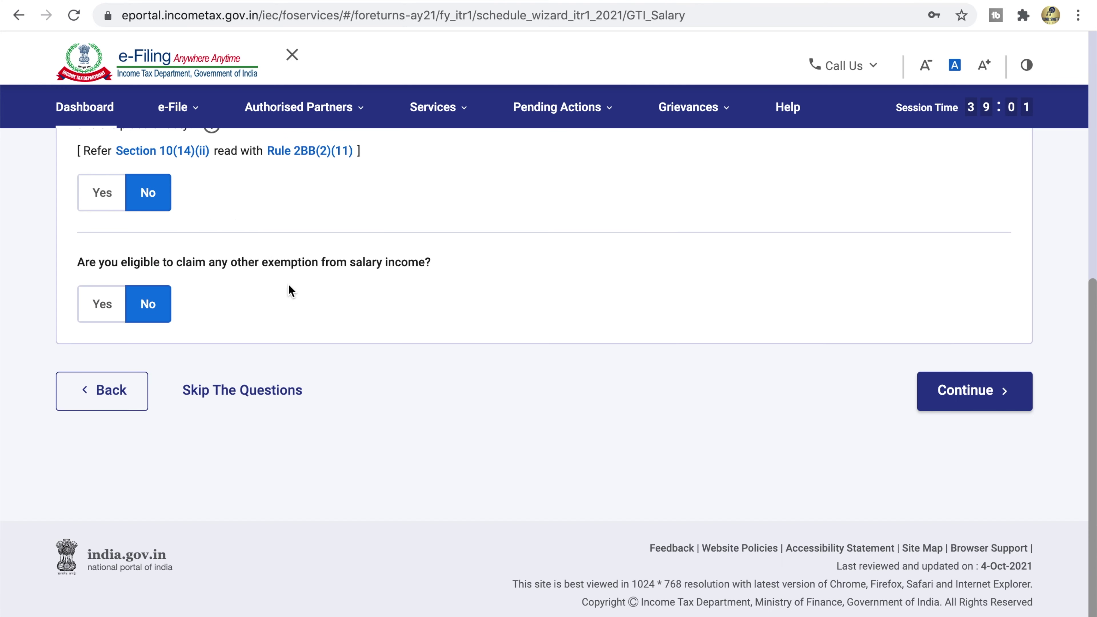
click(972, 391)
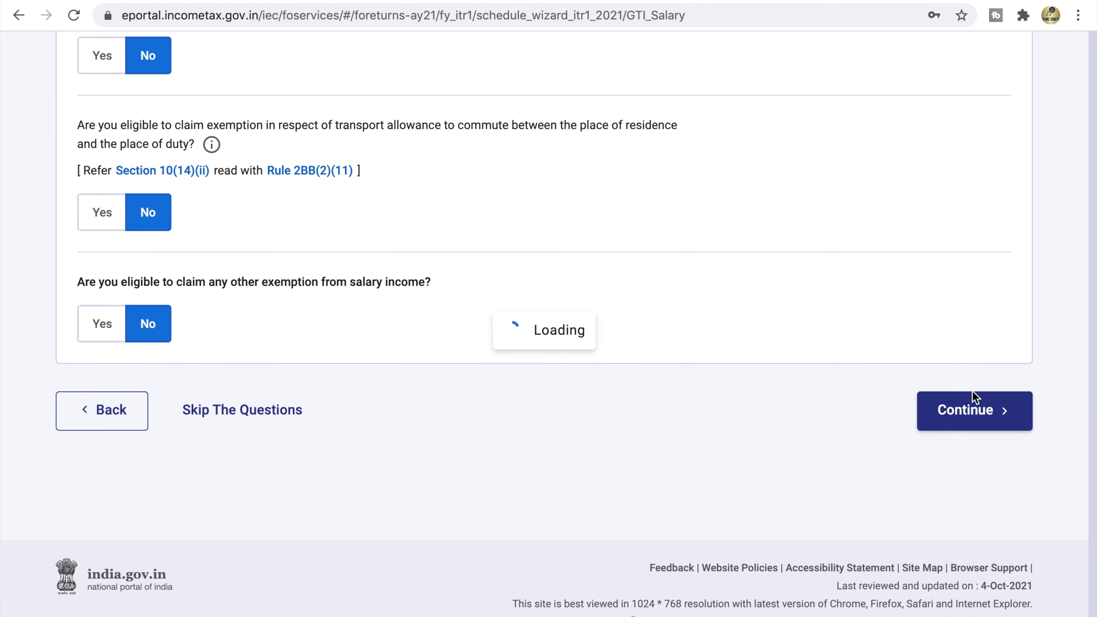
Examine the Income from Salary breakdown, including the Form-16 note, exempt allowances, net salary and deductions u/s 16
triple_click(249, 161)
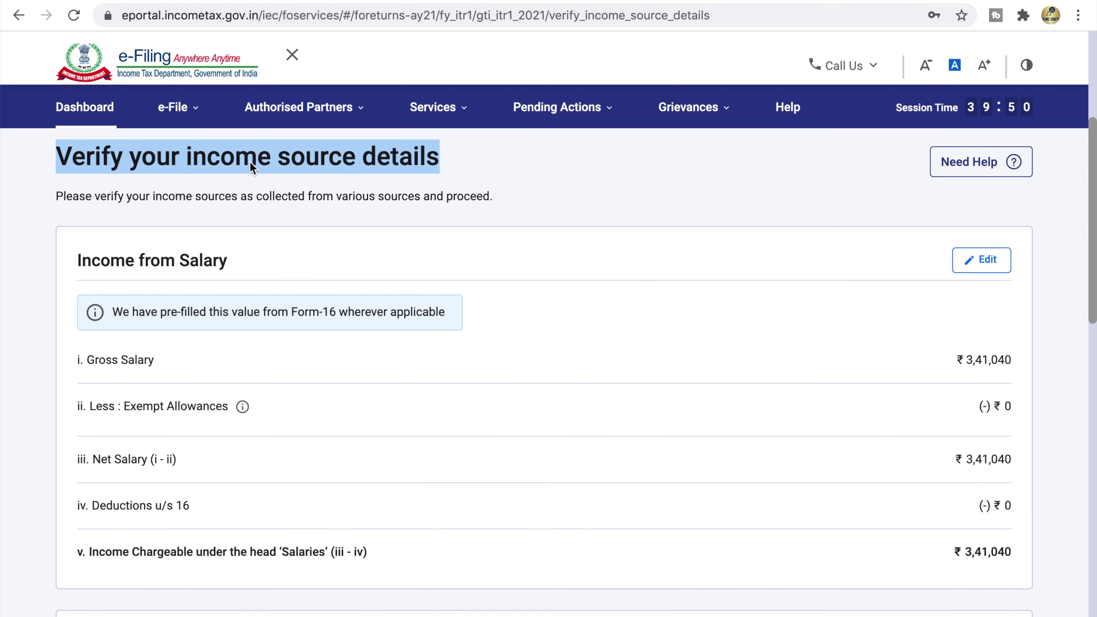
click(358, 167)
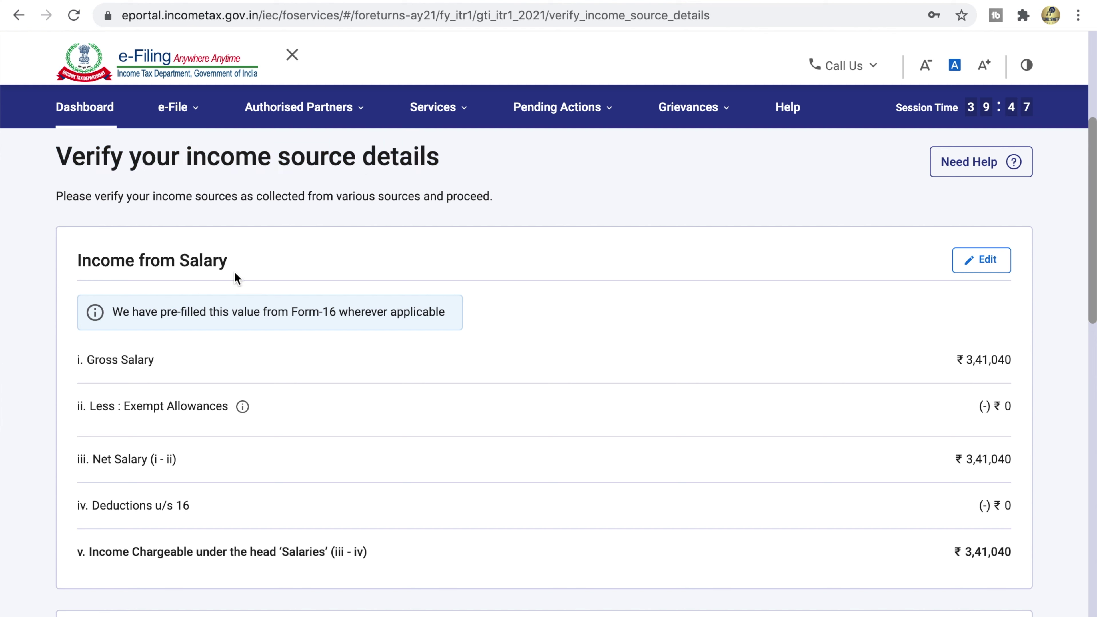
triple_click(92, 313)
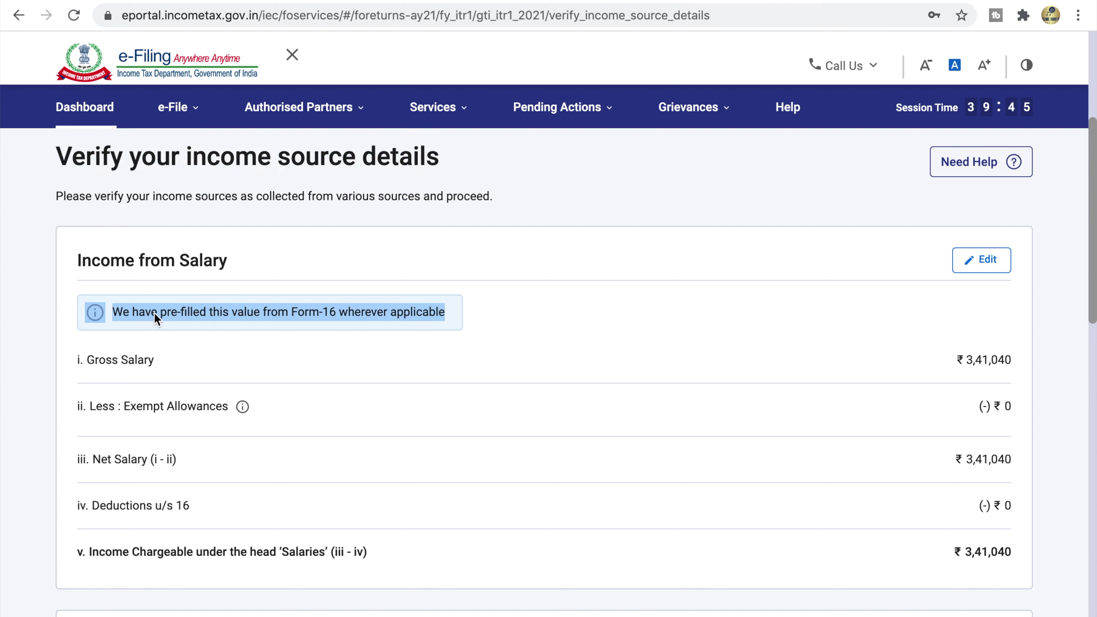
double_click(350, 318)
click(350, 317)
click(350, 317)
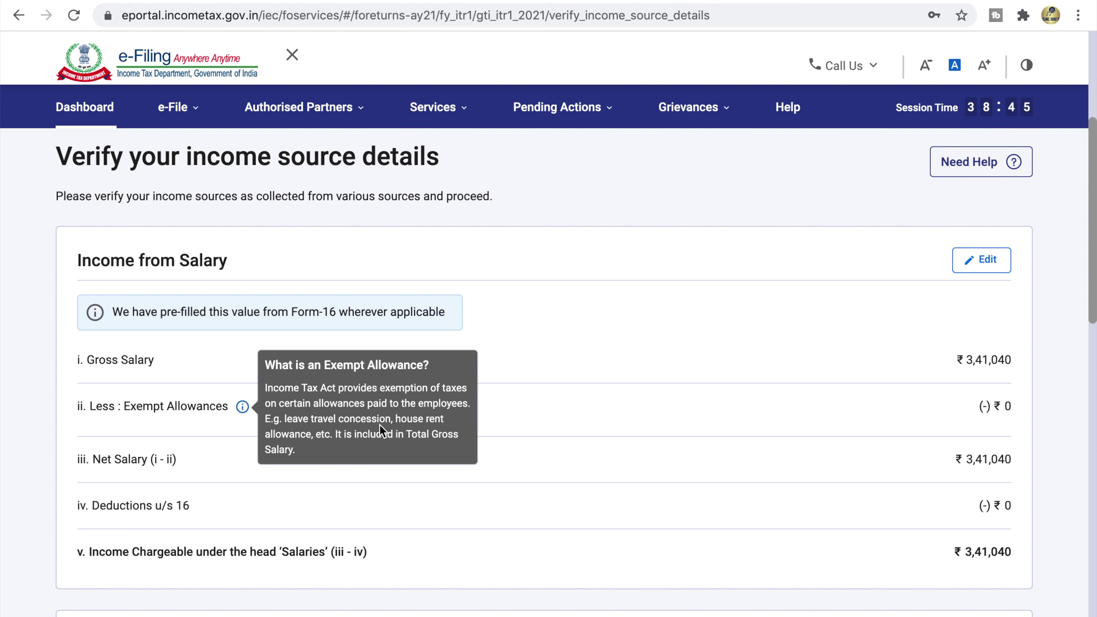
drag(92, 459, 164, 463)
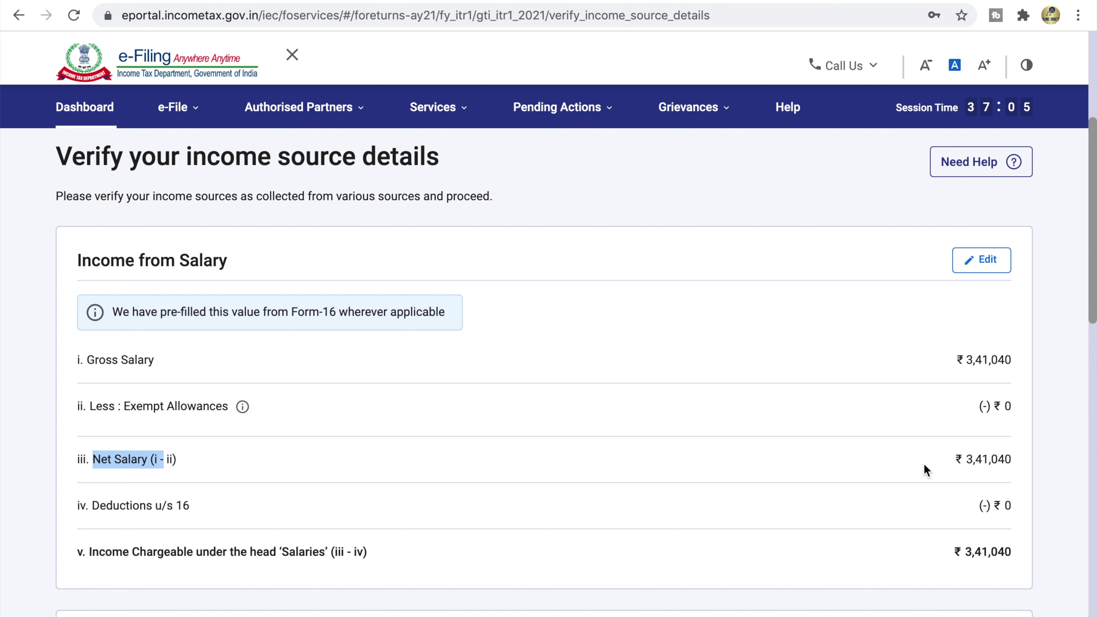
triple_click(979, 456)
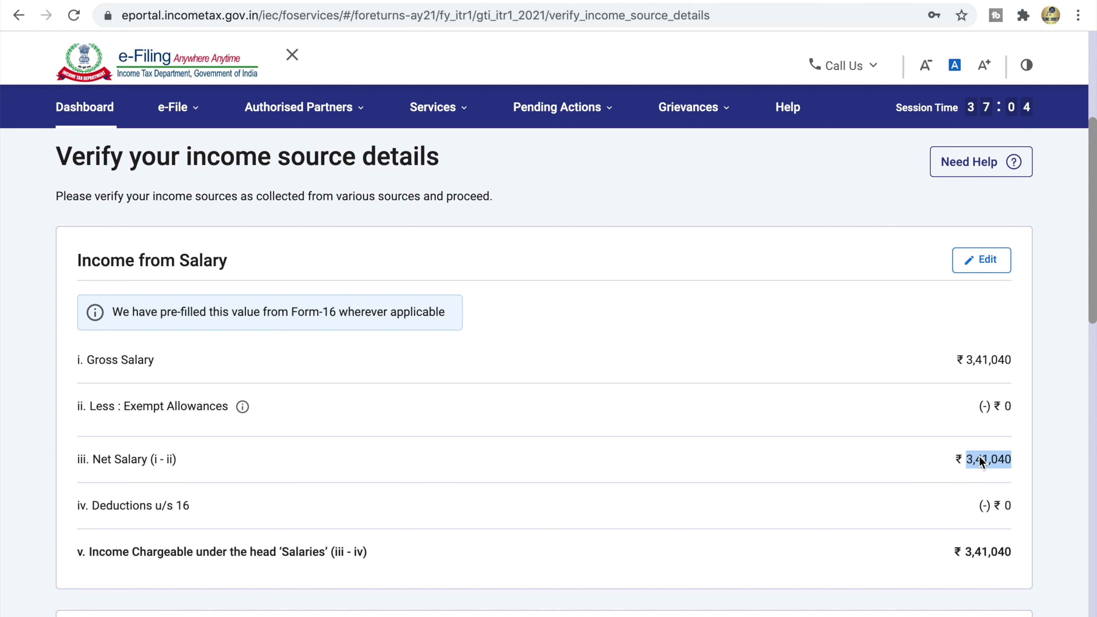
triple_click(155, 505)
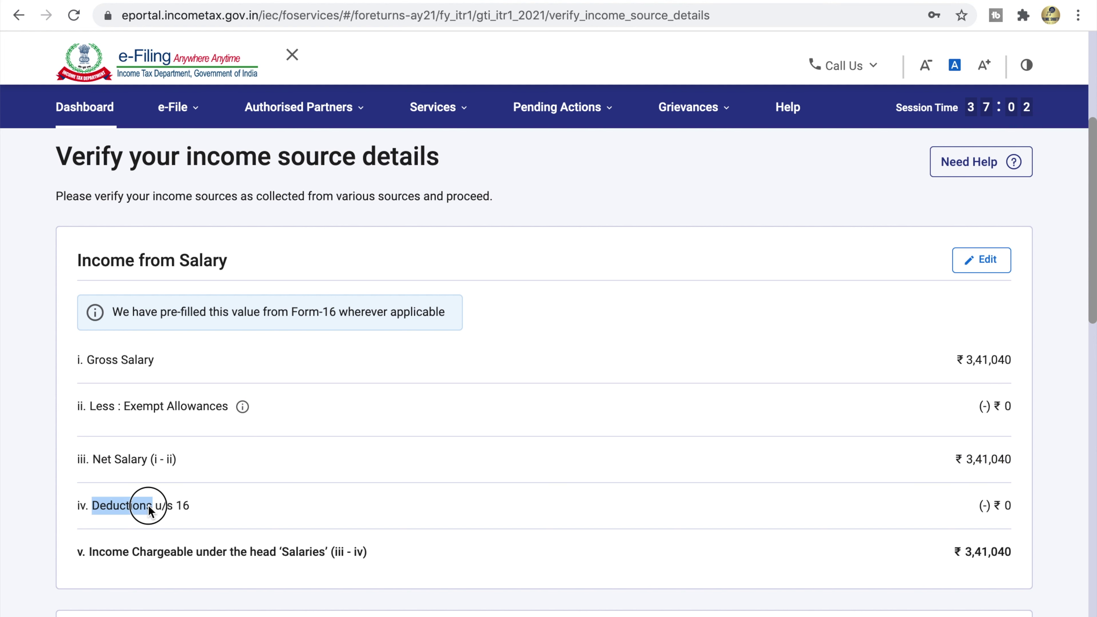
triple_click(1005, 507)
Examine the Income from House Property section and its note about providing the breakup
scroll(263, 562, down, 10)
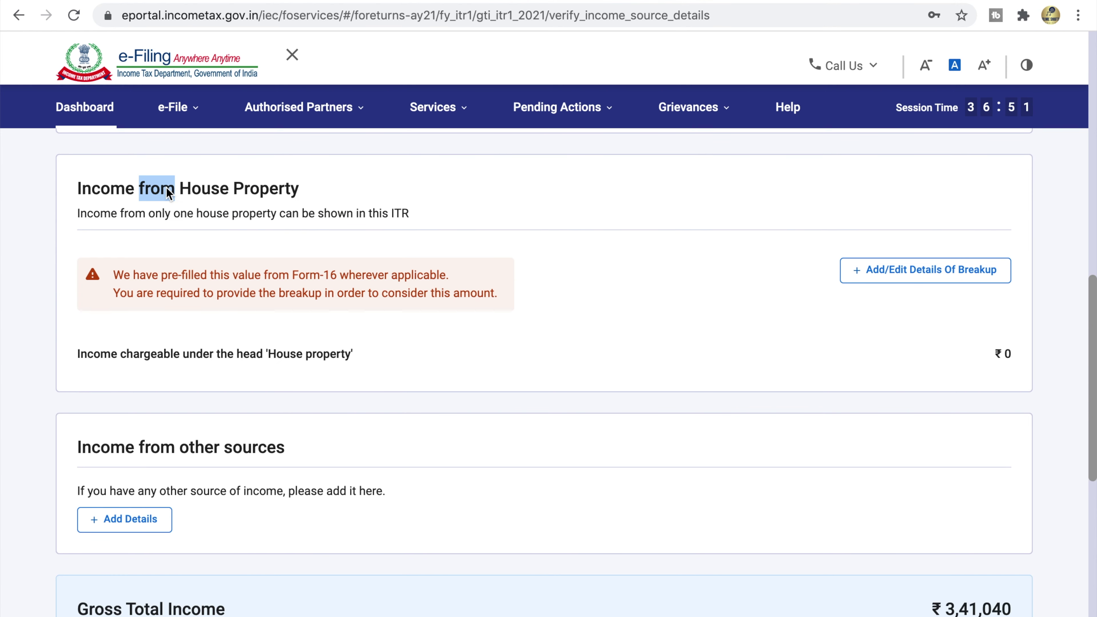
triple_click(166, 191)
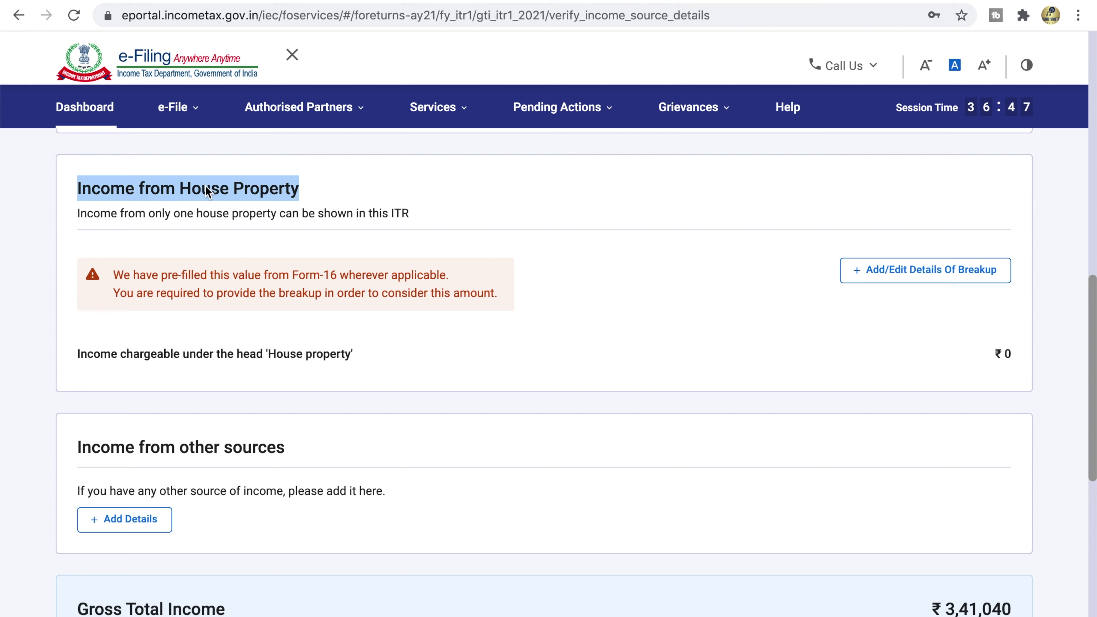
click(297, 189)
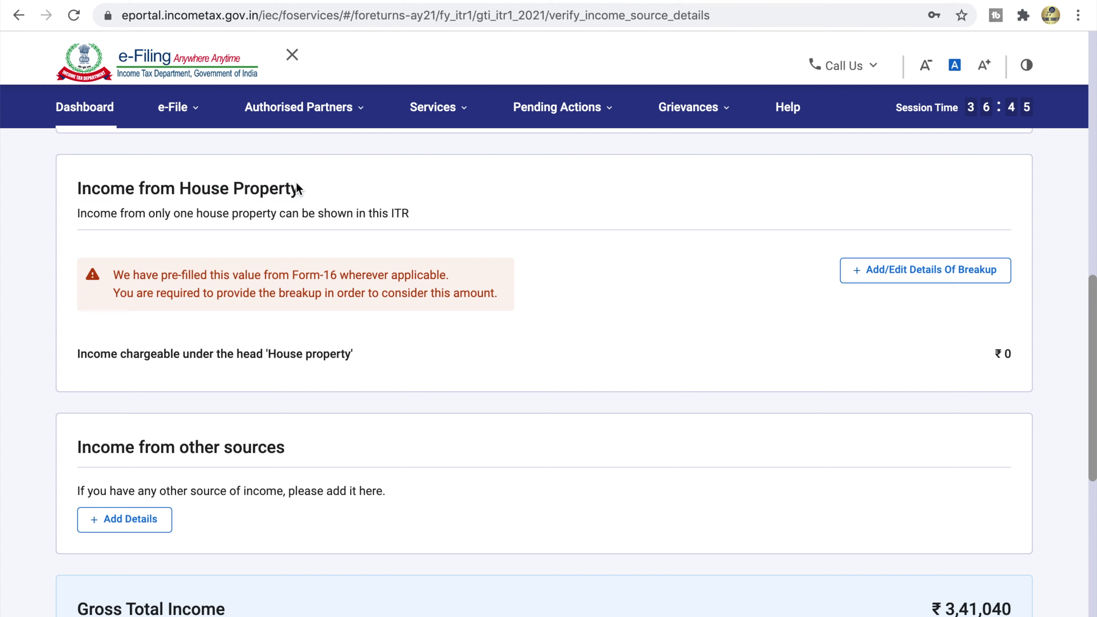
triple_click(359, 218)
click(359, 222)
triple_click(305, 293)
click(307, 276)
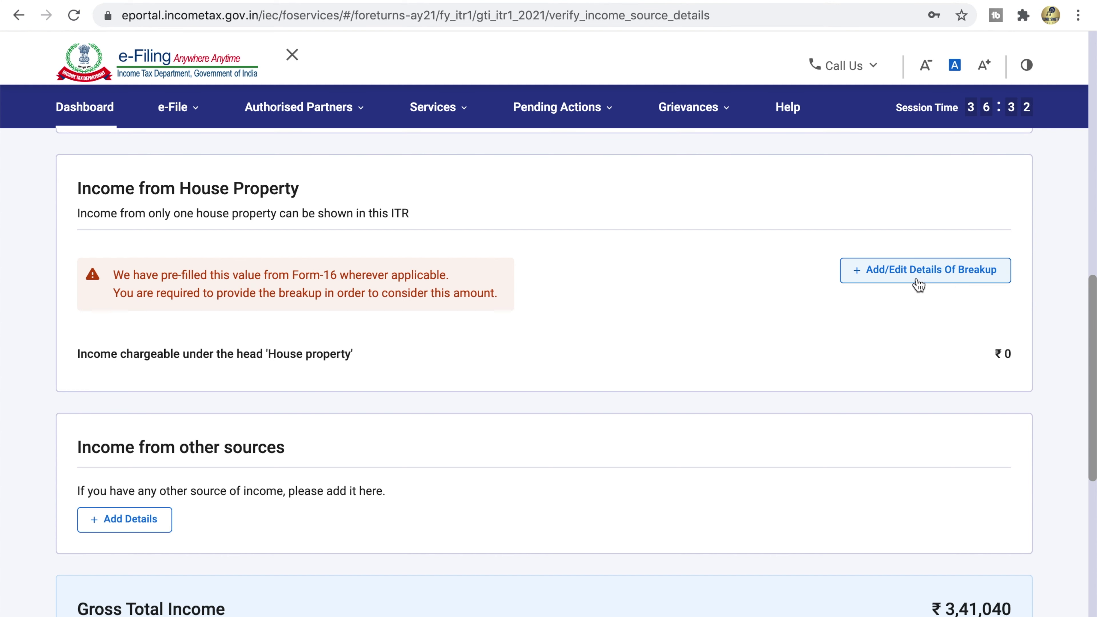
Examine the Income from other sources section and the Gross Total Income amount
scroll(418, 354, down, 6)
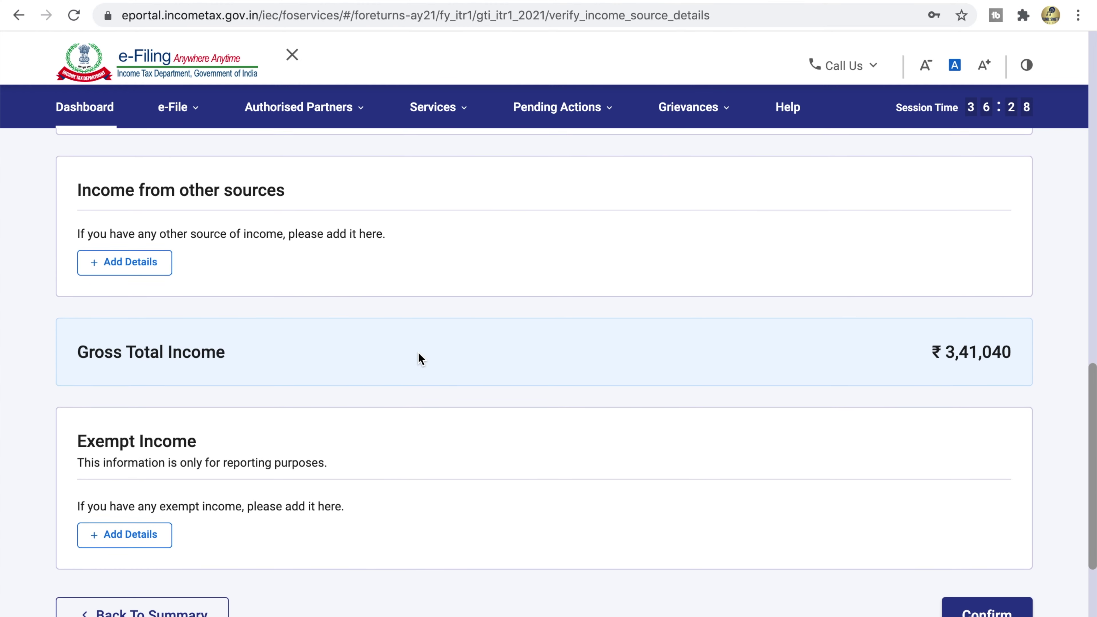
triple_click(94, 174)
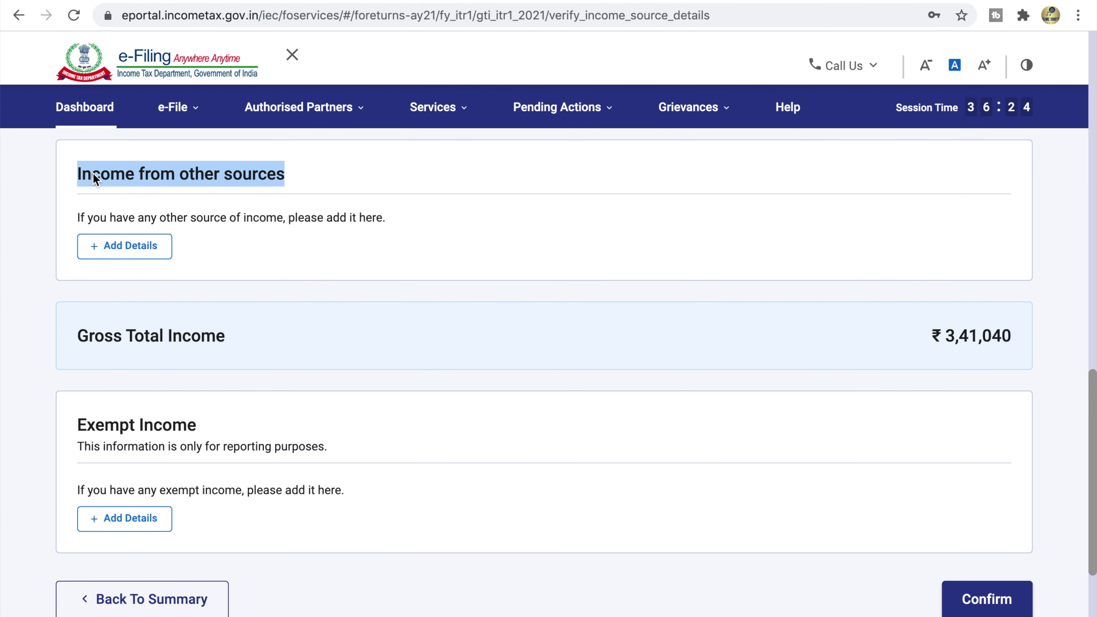
triple_click(231, 220)
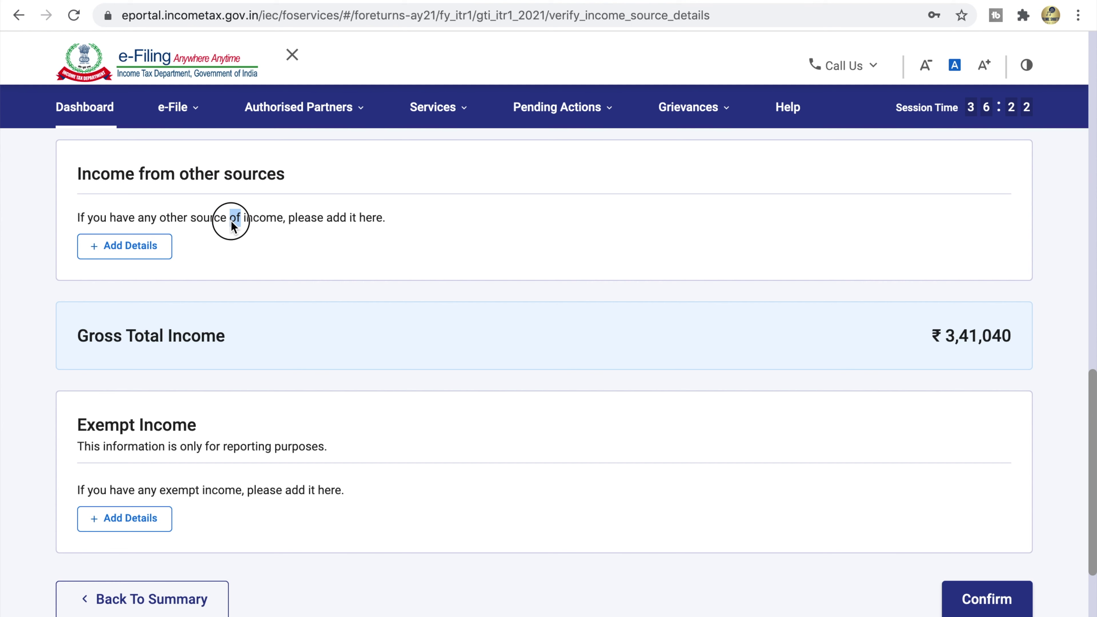
click(333, 227)
triple_click(167, 341)
triple_click(973, 342)
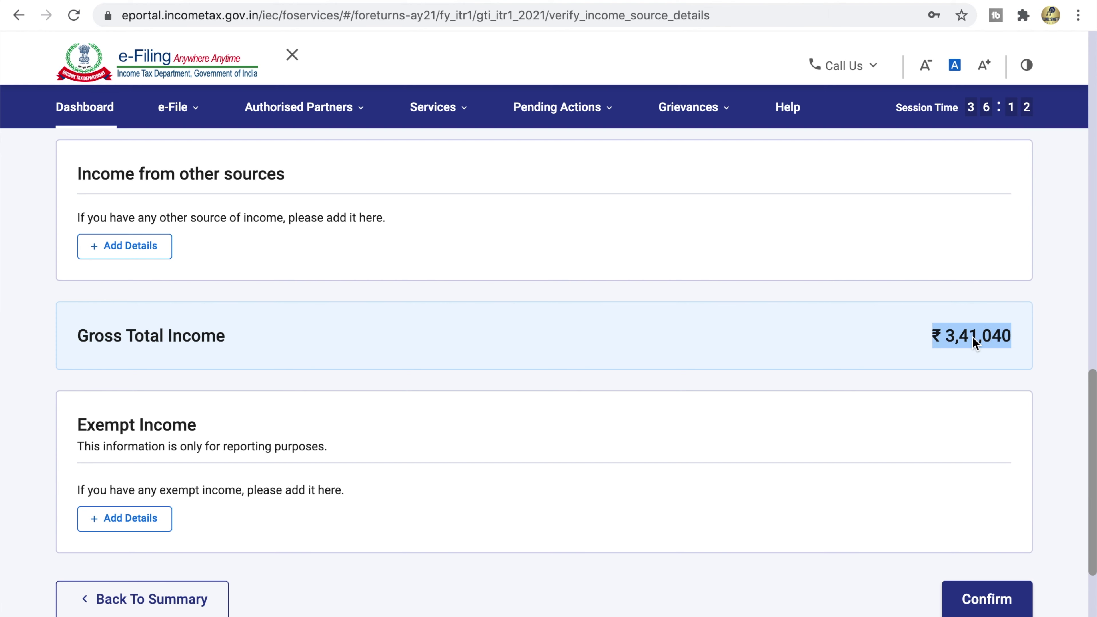
Review the Exempt Income section without adding details and confirm the Gross Total Income schedule
click(884, 352)
scroll(589, 450, down, 1)
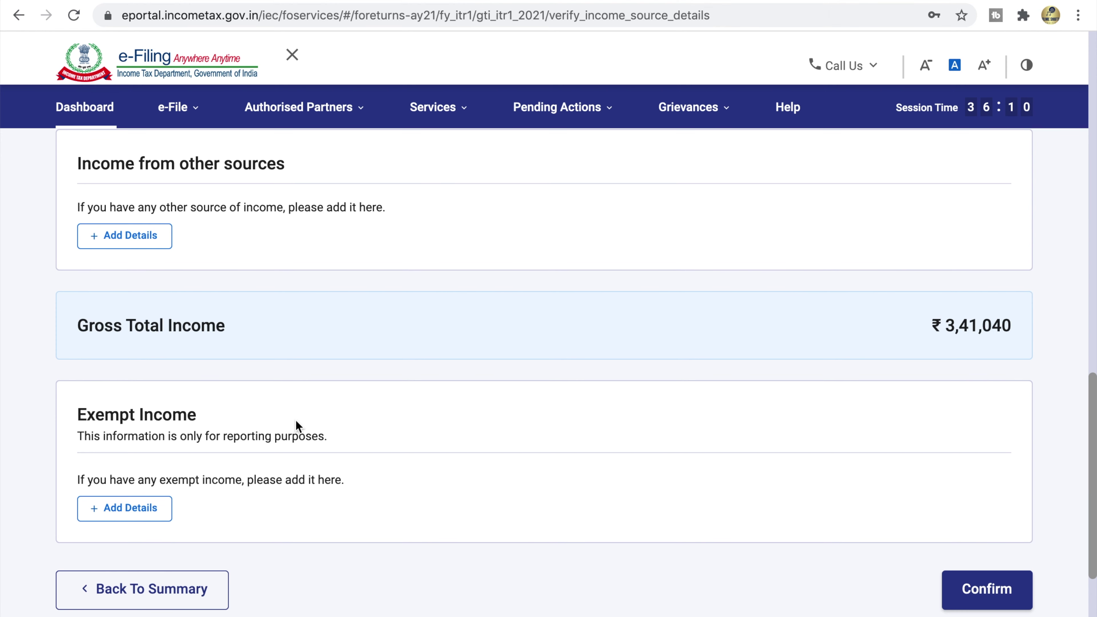
triple_click(150, 423)
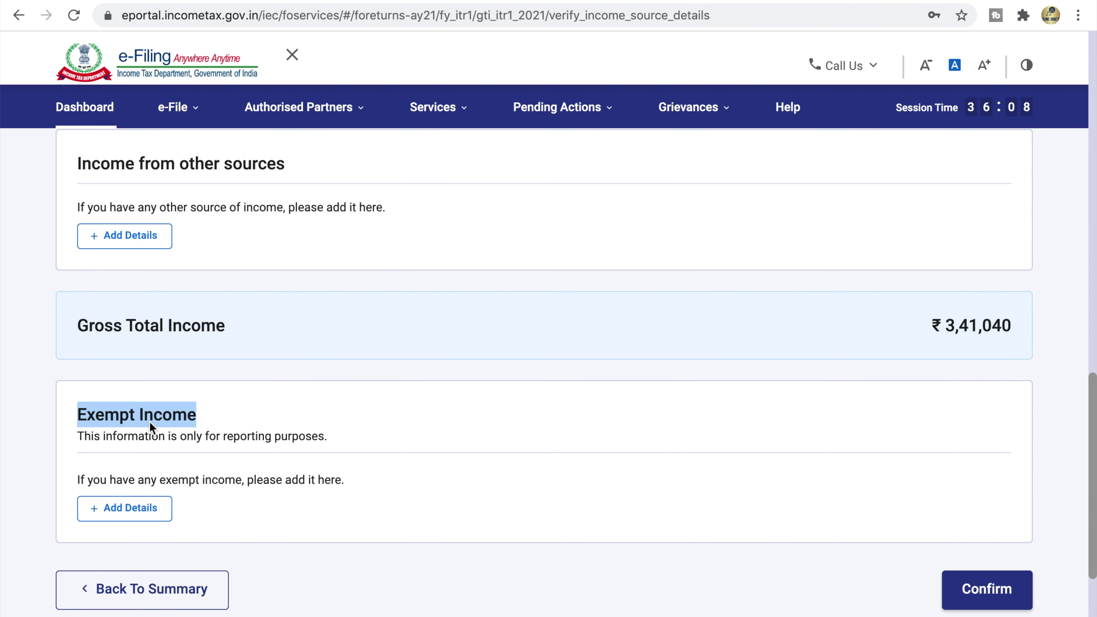
click(229, 447)
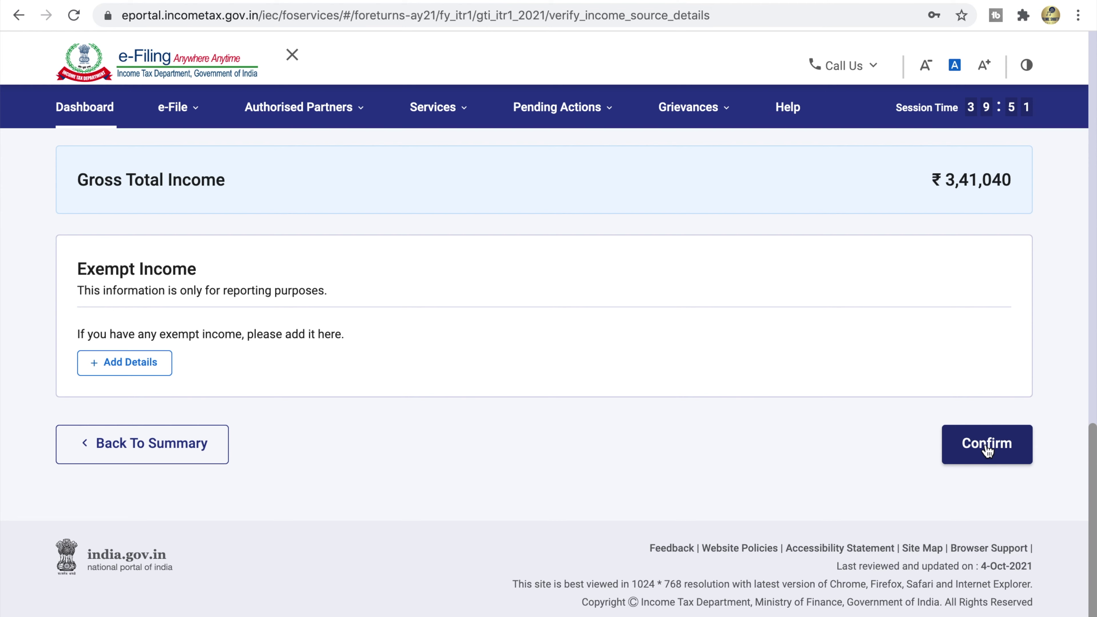
click(988, 449)
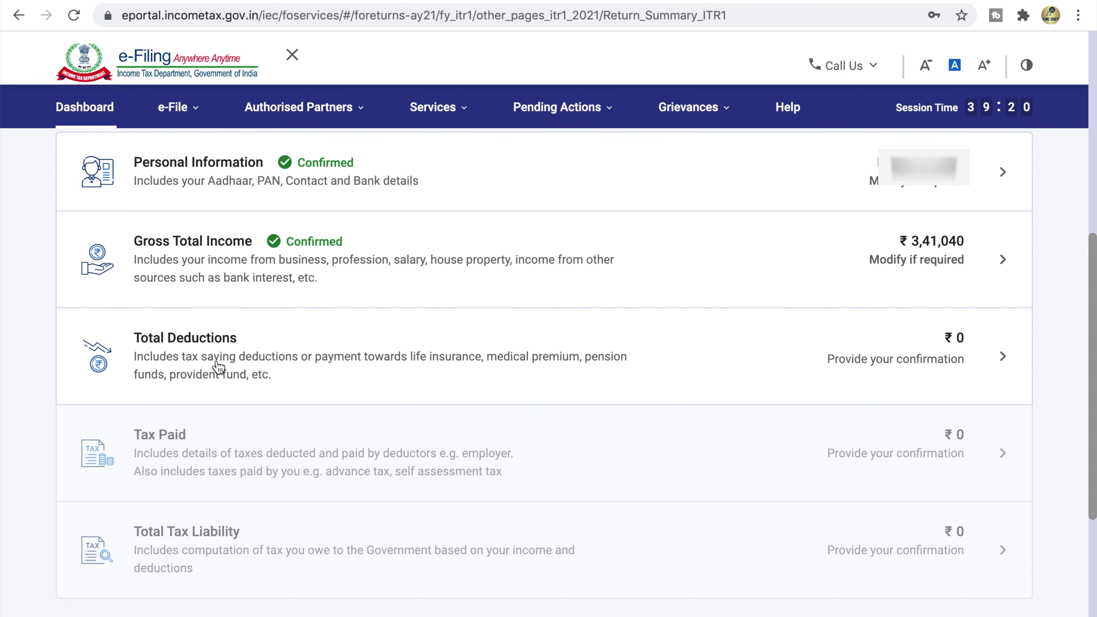
Open Total Deductions, answer No to the section 80CCD(2) employer pension contribution question, and continue to the deduction details
click(258, 348)
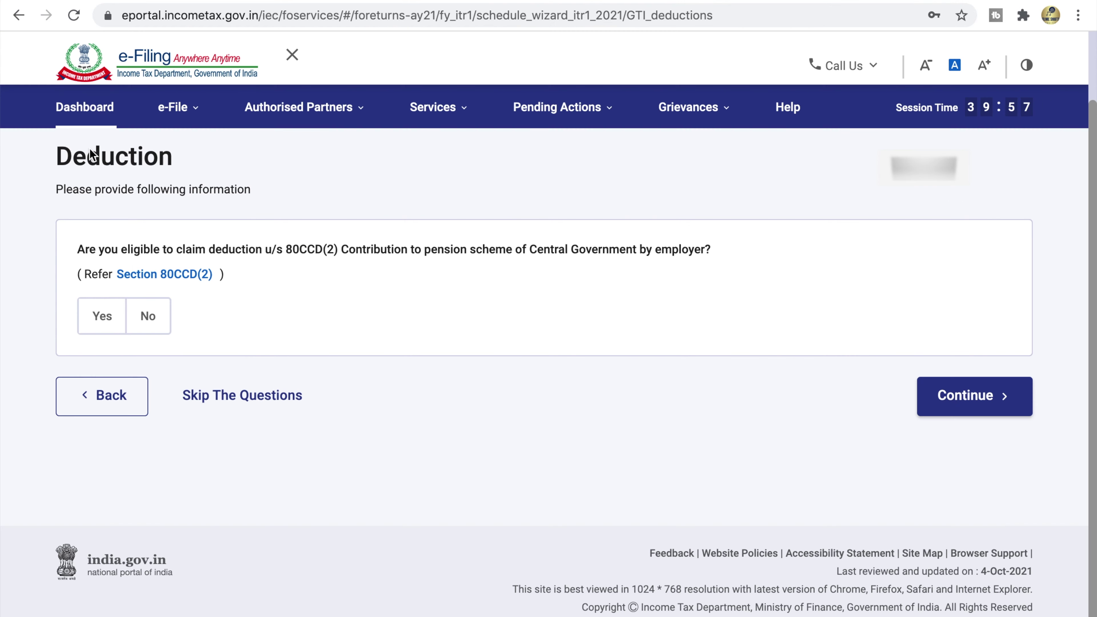
double_click(90, 156)
triple_click(103, 191)
click(143, 200)
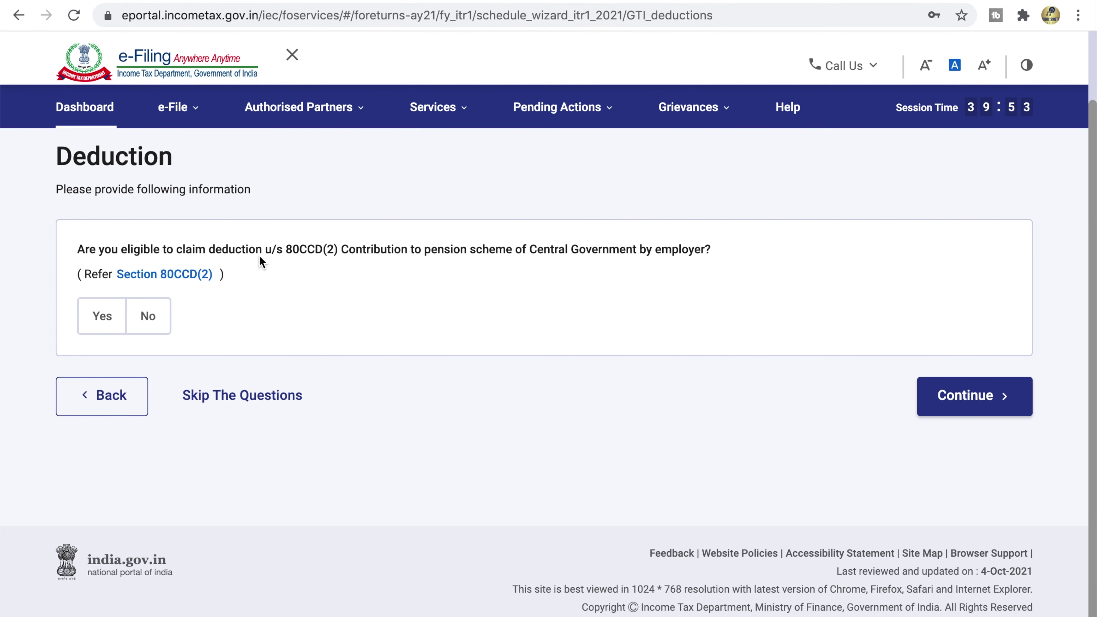
triple_click(482, 253)
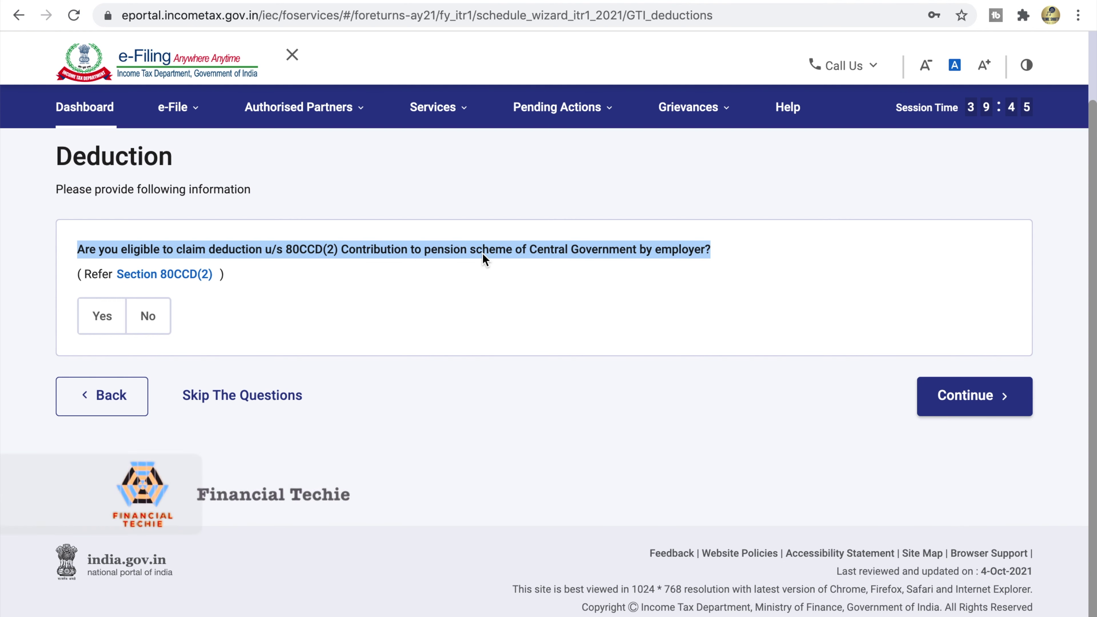
click(482, 285)
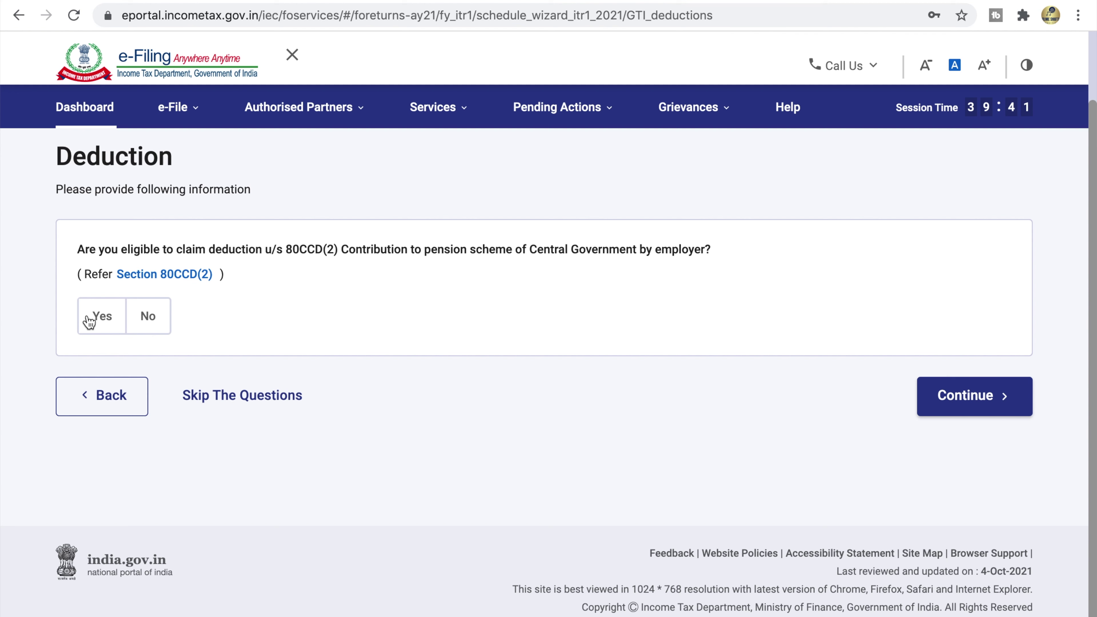
click(144, 324)
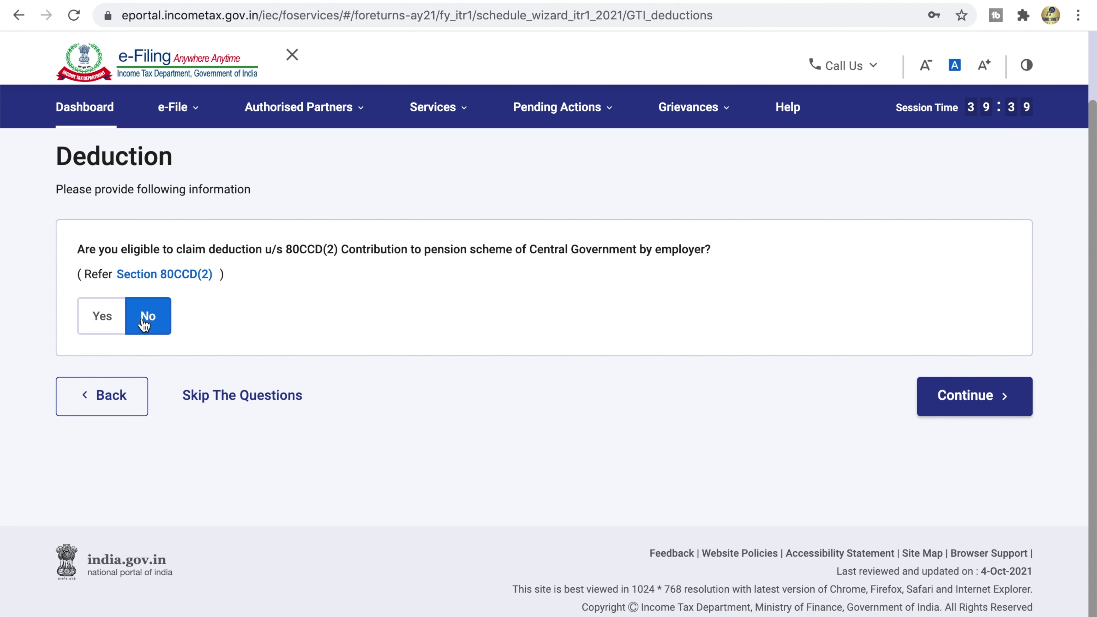
click(977, 404)
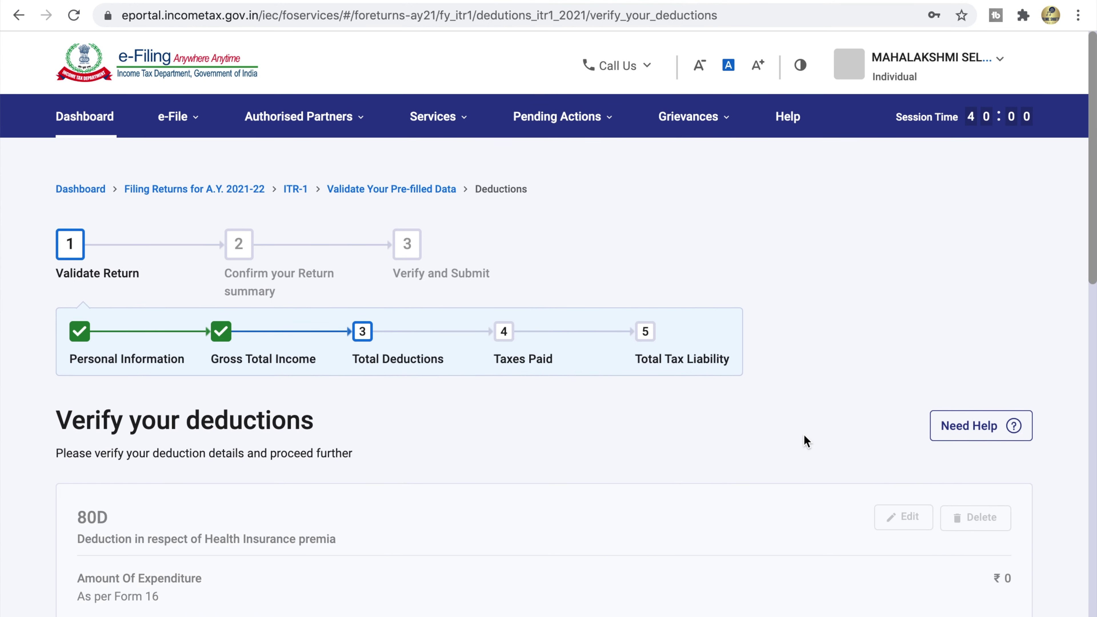
Review the 80D entry, the other eligible deductions and the Total Deductions amount, and confirm the deductions without adding any
scroll(804, 435, down, 5)
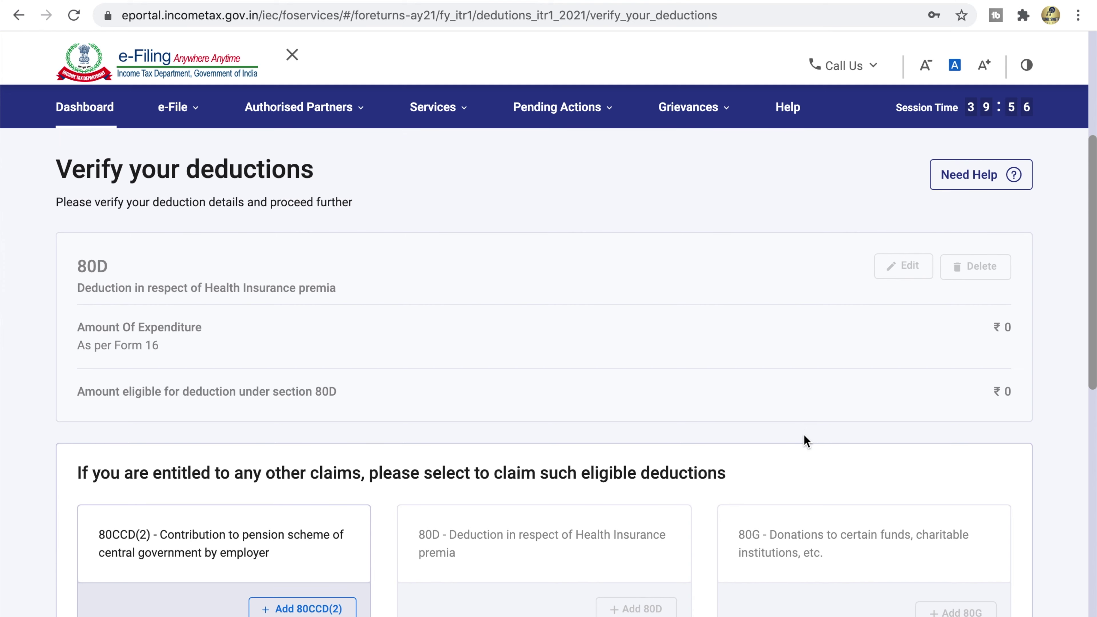
triple_click(180, 168)
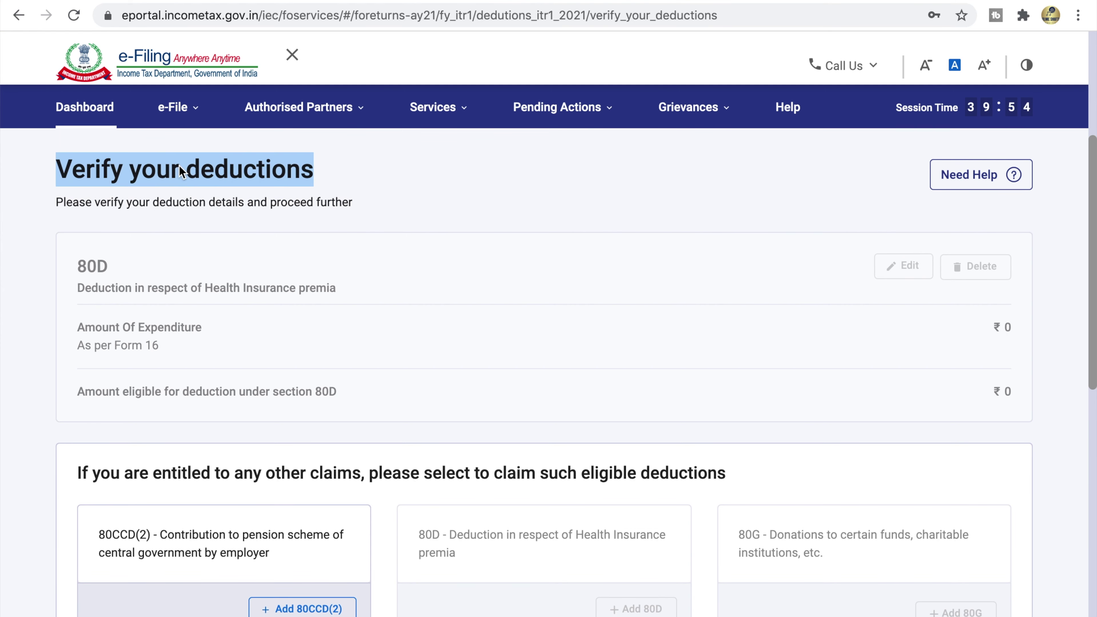
click(180, 167)
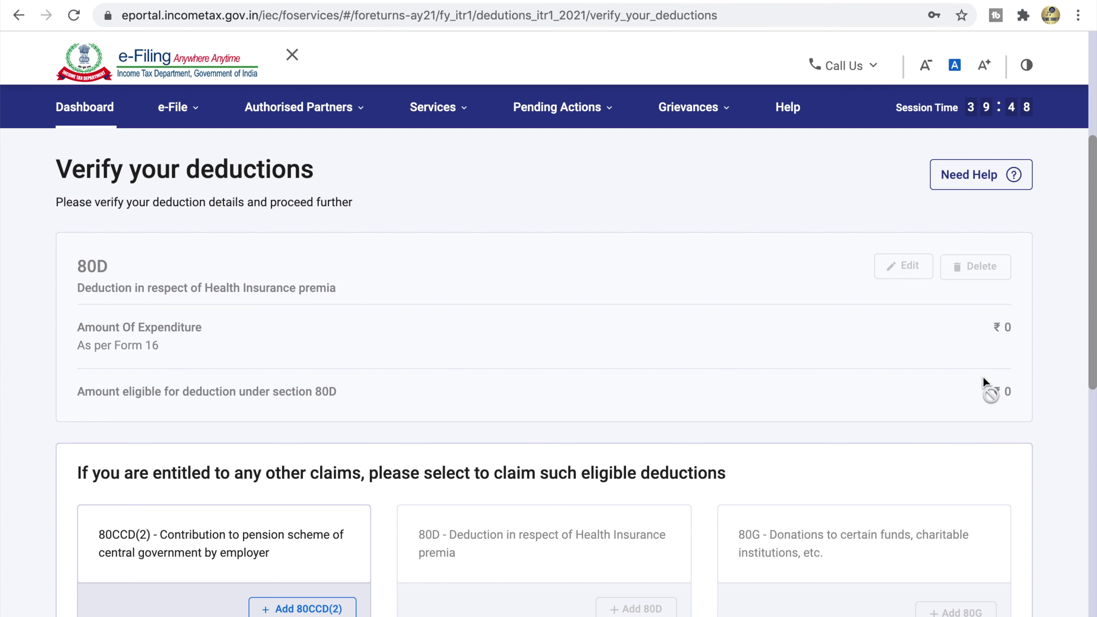
scroll(881, 400, down, 3)
scroll(886, 409, down, 5)
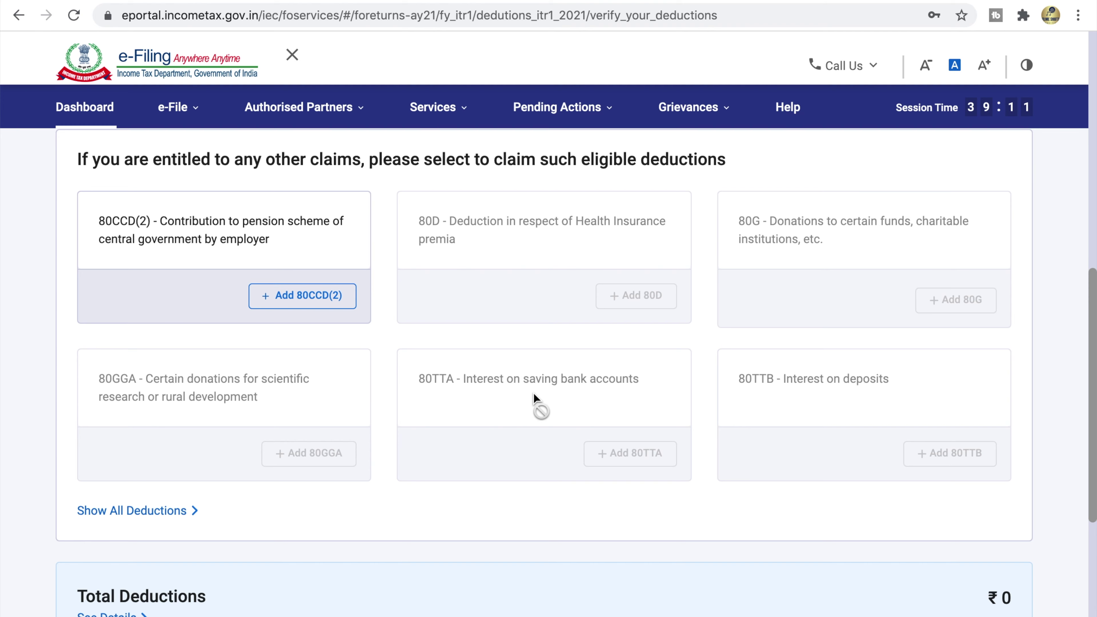
scroll(534, 396, down, 1)
scroll(534, 396, down, 3)
triple_click(127, 405)
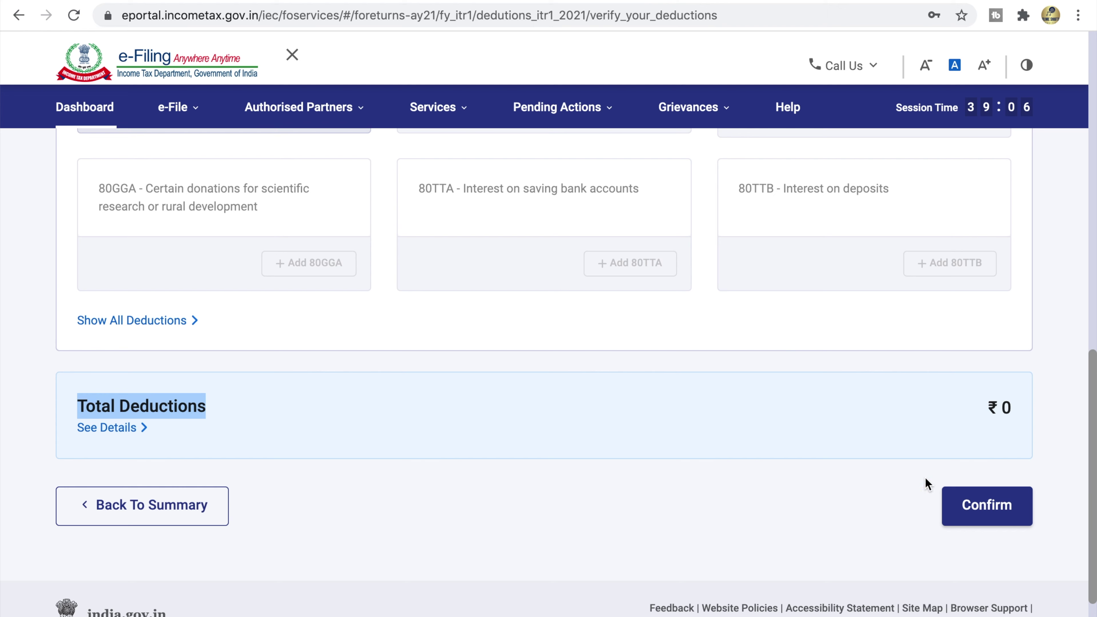
click(997, 518)
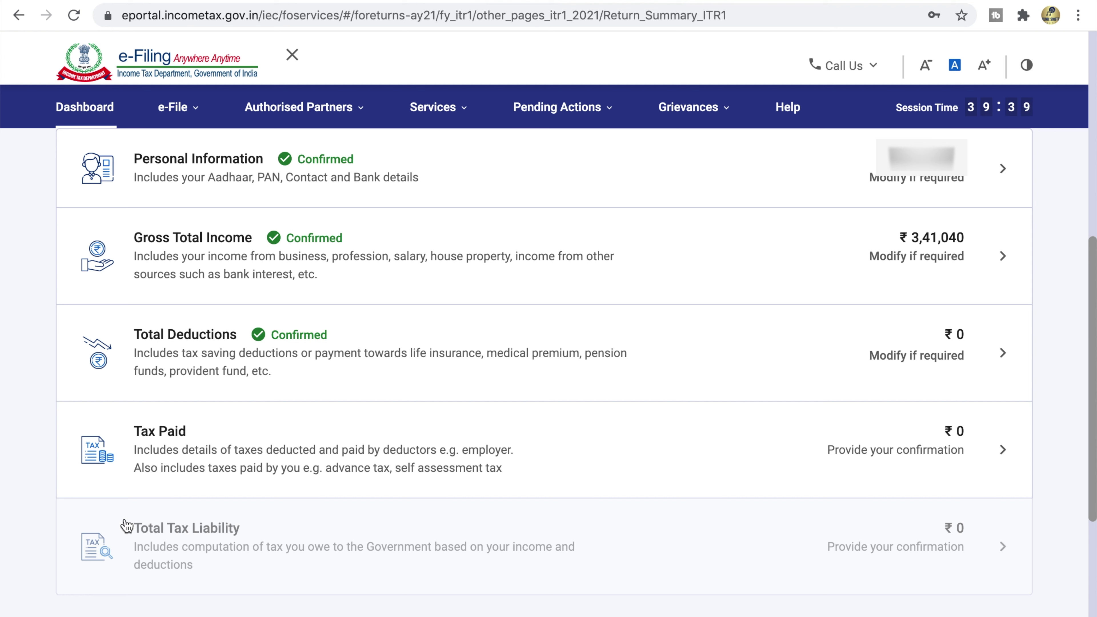
Open the Tax Paid section, review the TDS, TCS, advance tax and Total Taxes Paid details, and confirm them
click(380, 467)
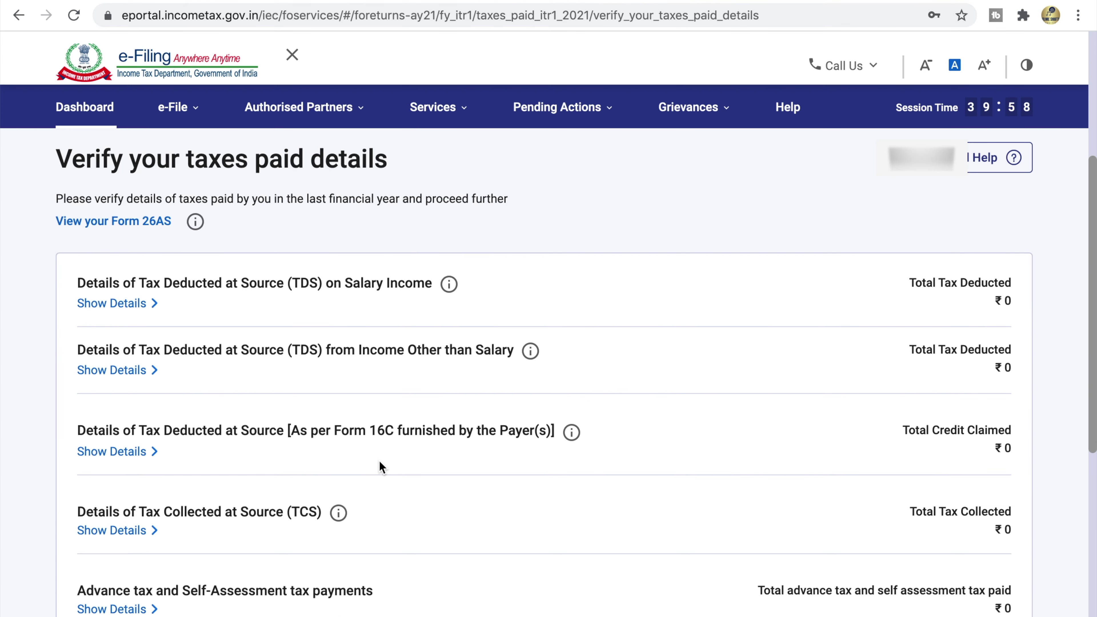
triple_click(169, 153)
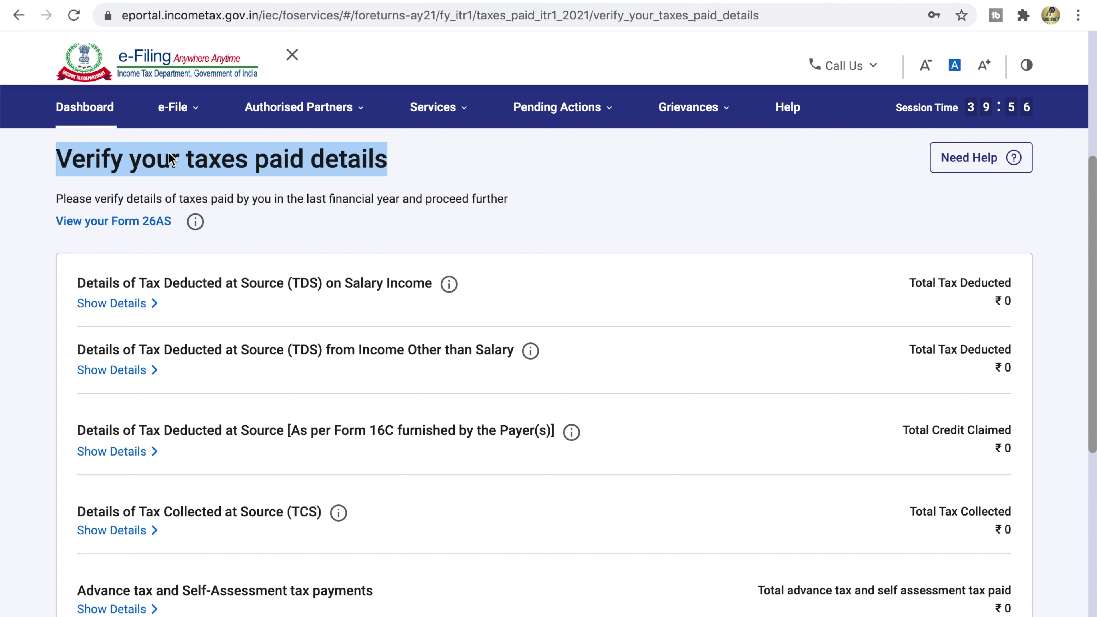
click(429, 234)
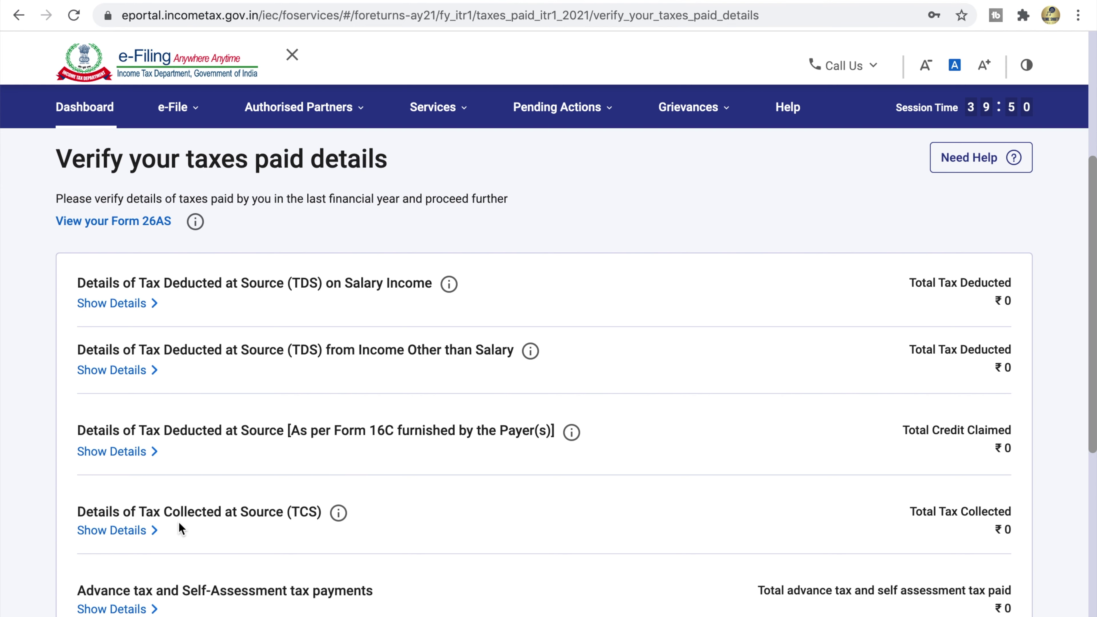
drag(139, 513, 272, 512)
double_click(1003, 529)
scroll(766, 397, down, 5)
click(207, 456)
triple_click(155, 457)
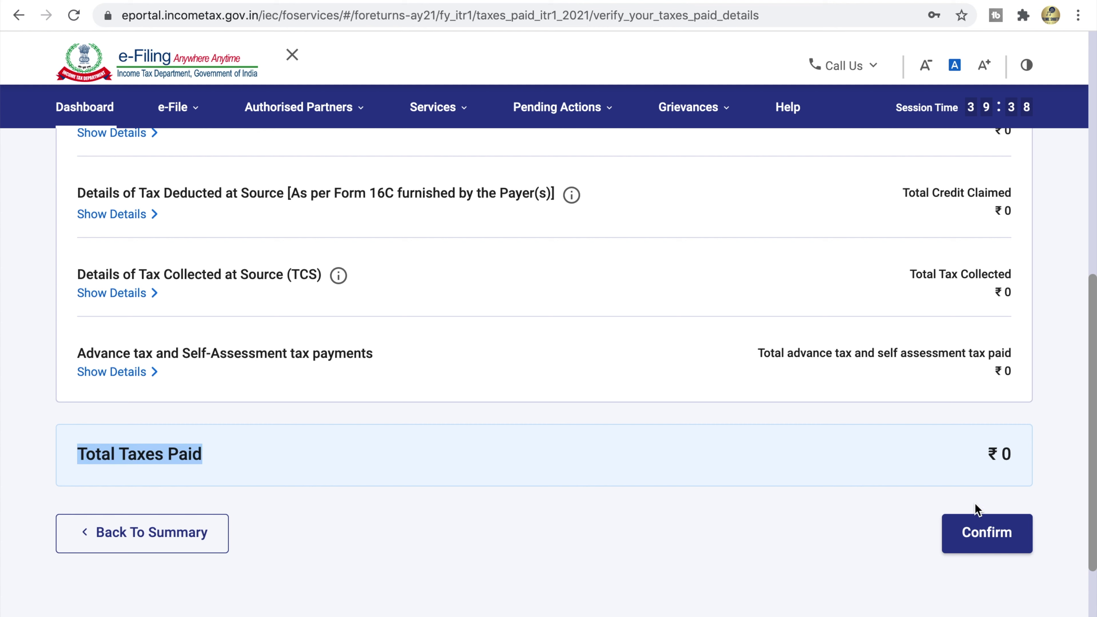
click(994, 462)
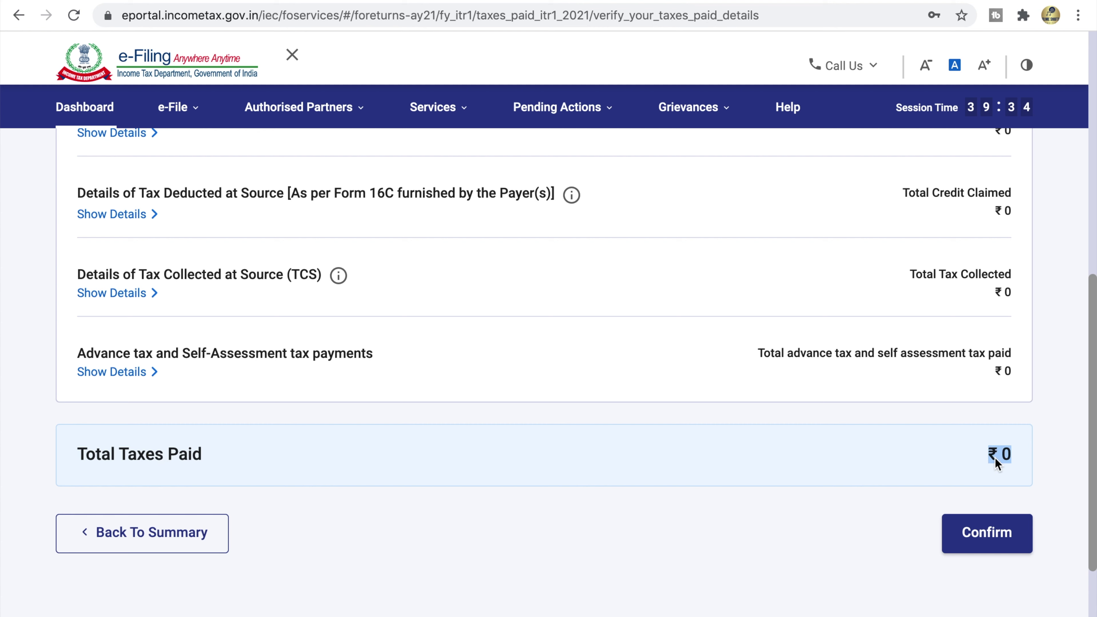
scroll(980, 456, down, 3)
click(997, 417)
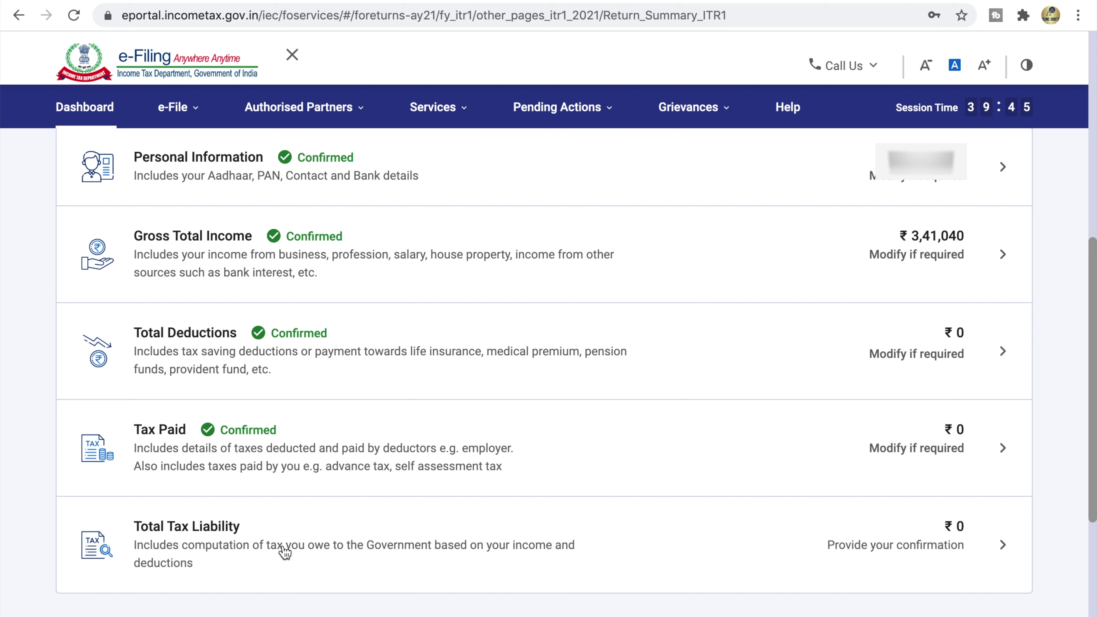
Open the Total Tax Liability section and review its Computation of Income, including the Total Deductions line
click(479, 552)
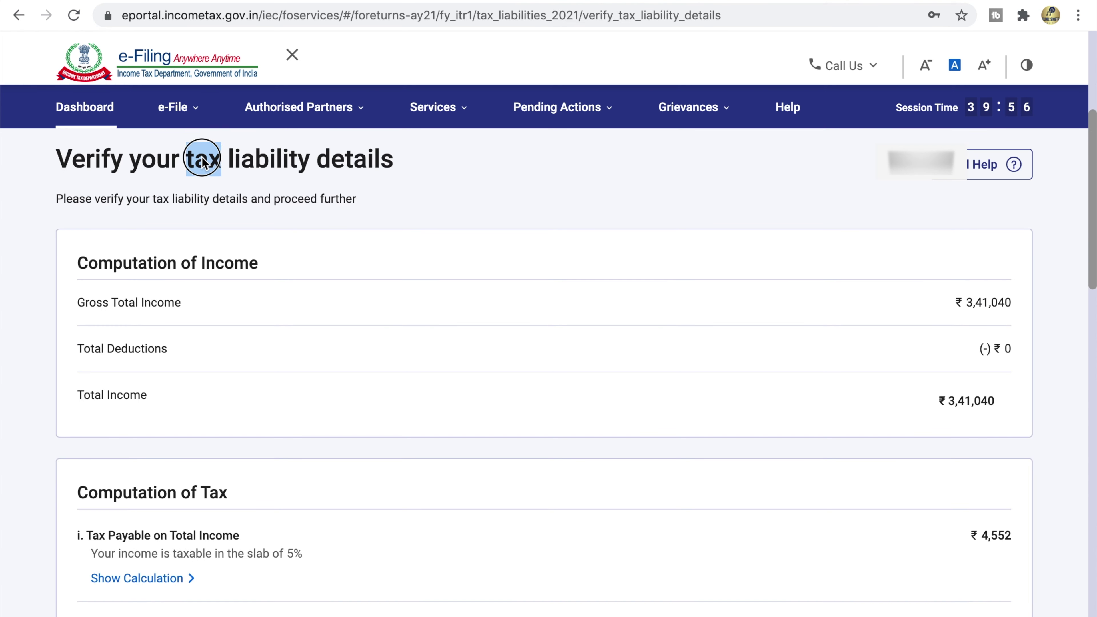
triple_click(201, 158)
click(459, 181)
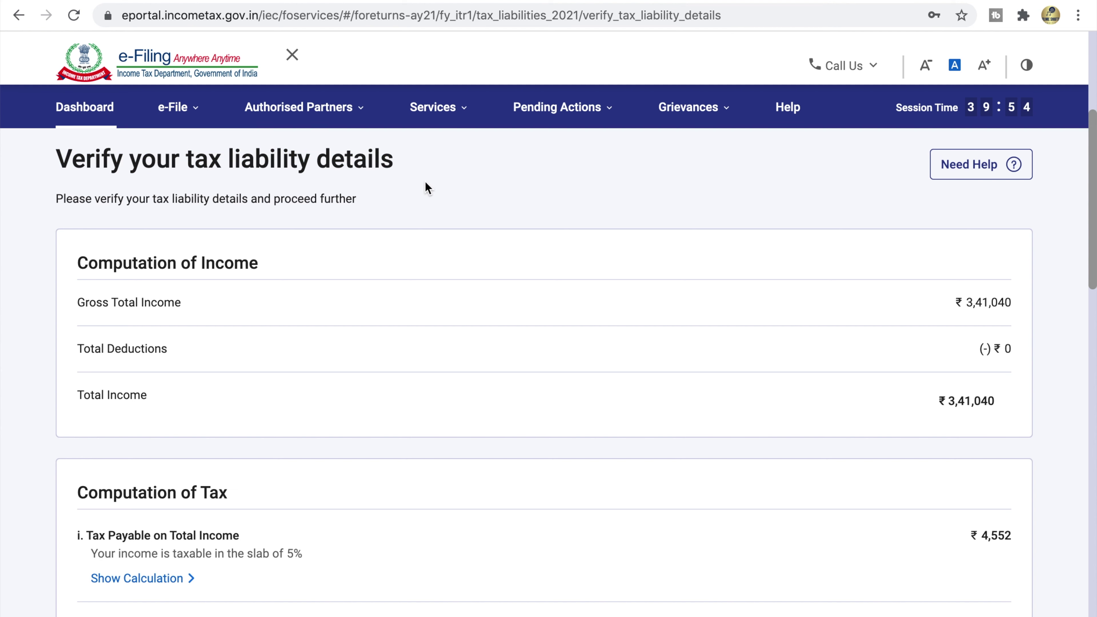
triple_click(153, 262)
click(166, 272)
triple_click(159, 352)
double_click(989, 349)
Examine the Computation of Tax and expand the slab calculation for Tax Payable on Total Income
scroll(561, 303, down, 4)
double_click(141, 177)
triple_click(141, 174)
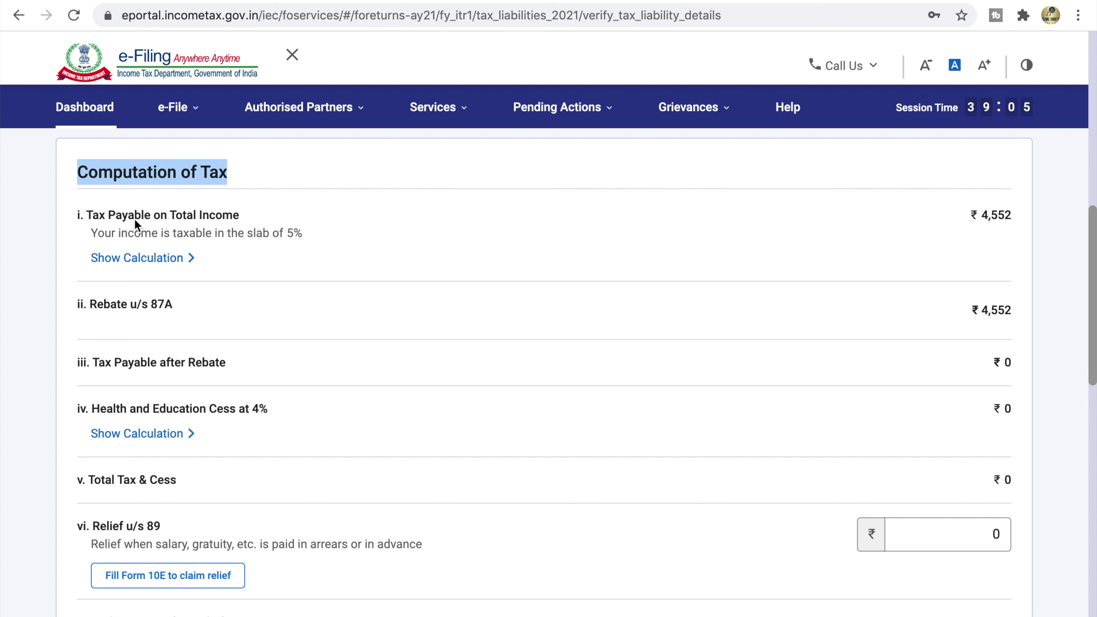
click(178, 215)
double_click(995, 215)
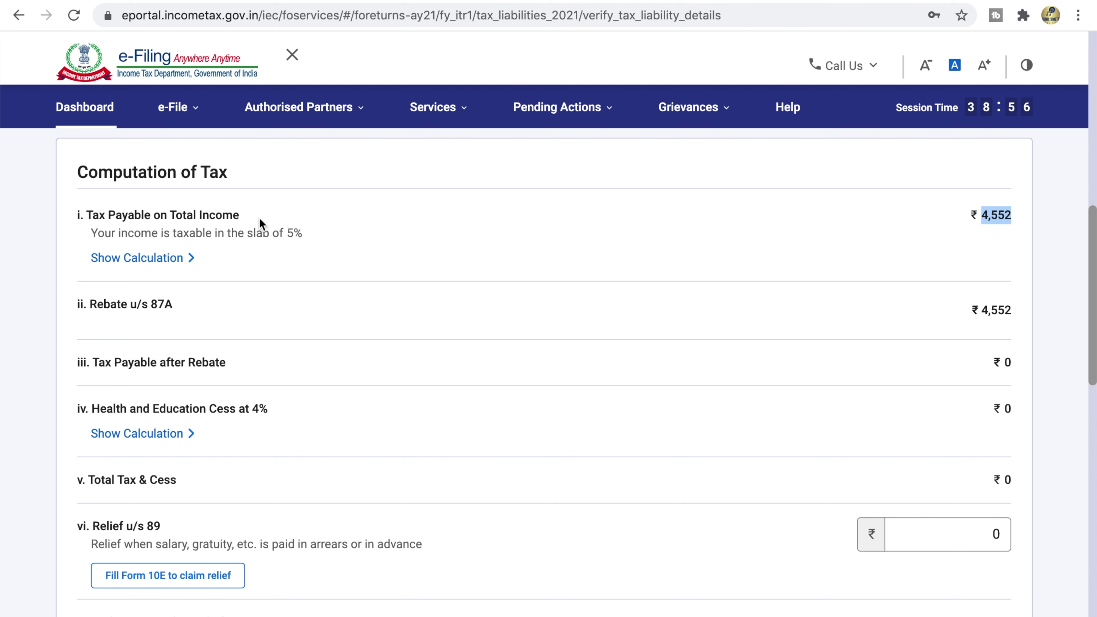
click(179, 259)
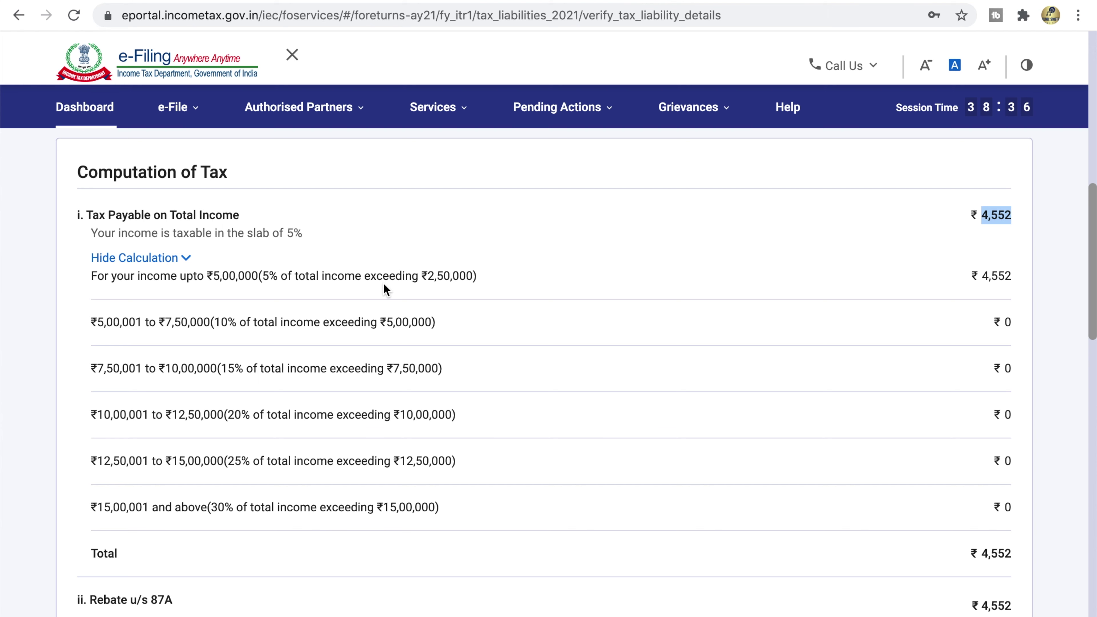
Check the Total Income amount under Computation of Income and enter 341,040 in the Calculator widget
scroll(384, 283, up, 3)
drag(946, 196, 991, 196)
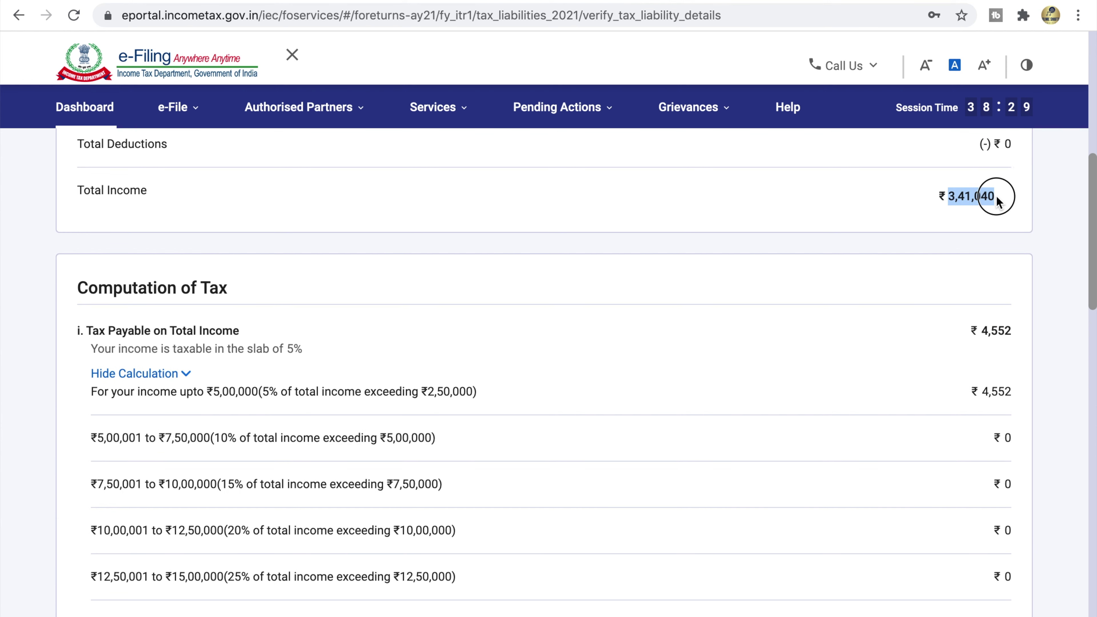
click(1000, 199)
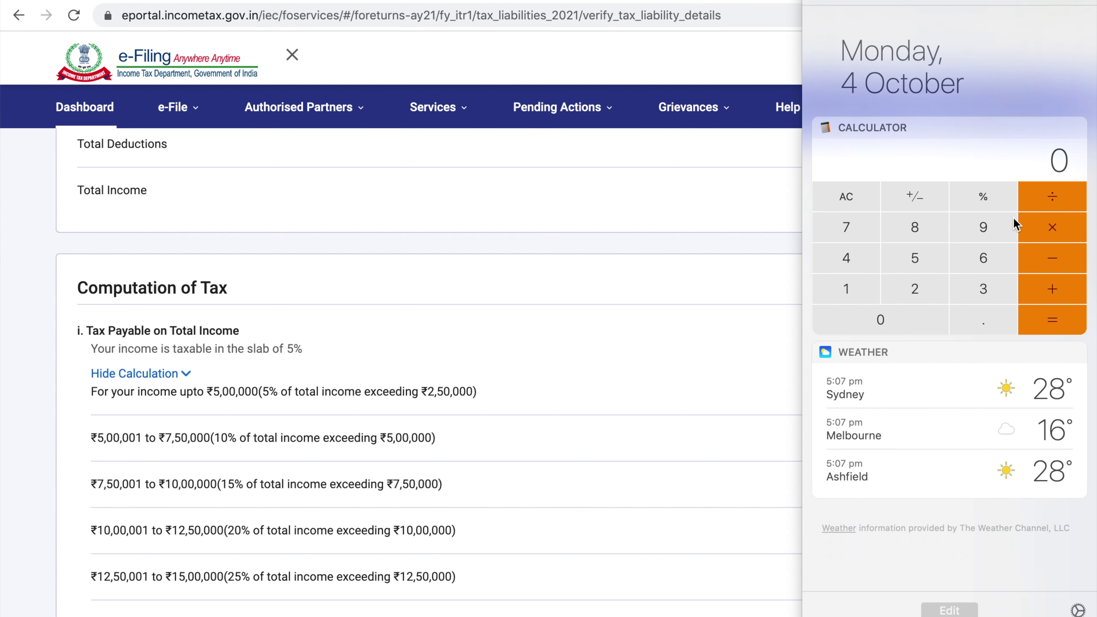
click(984, 284)
click(857, 261)
click(854, 298)
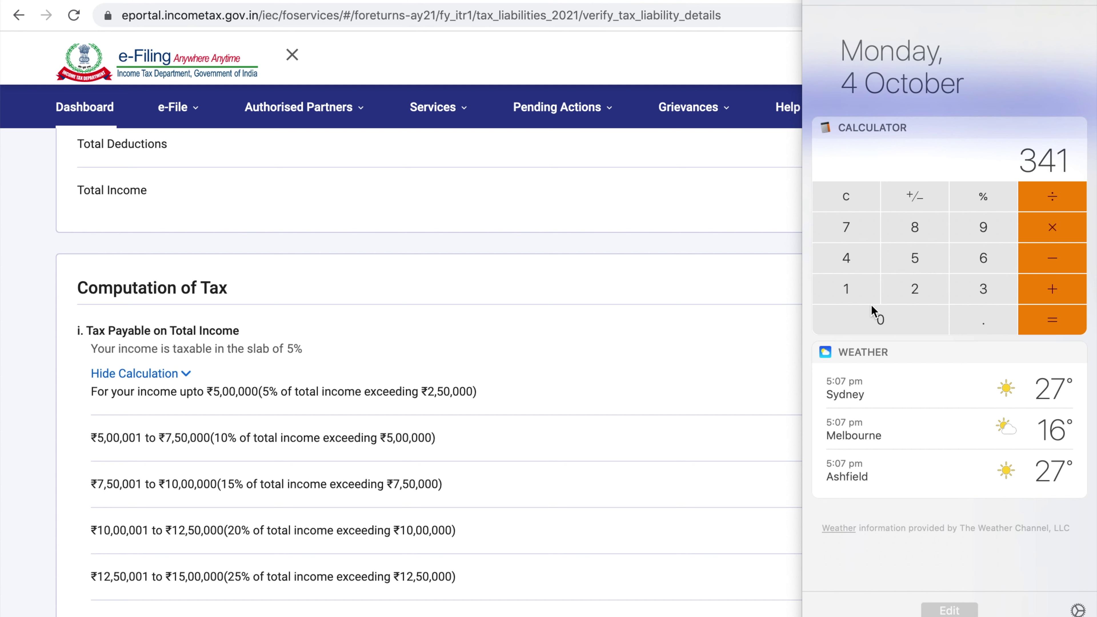
click(884, 320)
click(868, 264)
click(884, 321)
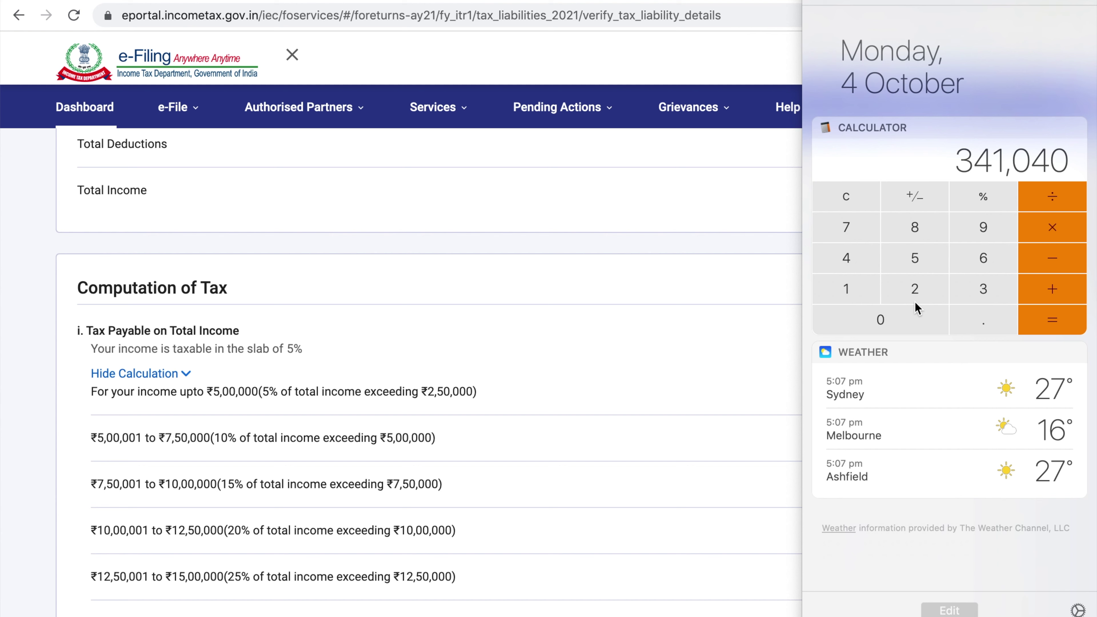
Subtract 250,000 from the entered total income in the calculator to get the income above the exempt slab
click(1042, 264)
click(929, 289)
click(926, 263)
click(899, 318)
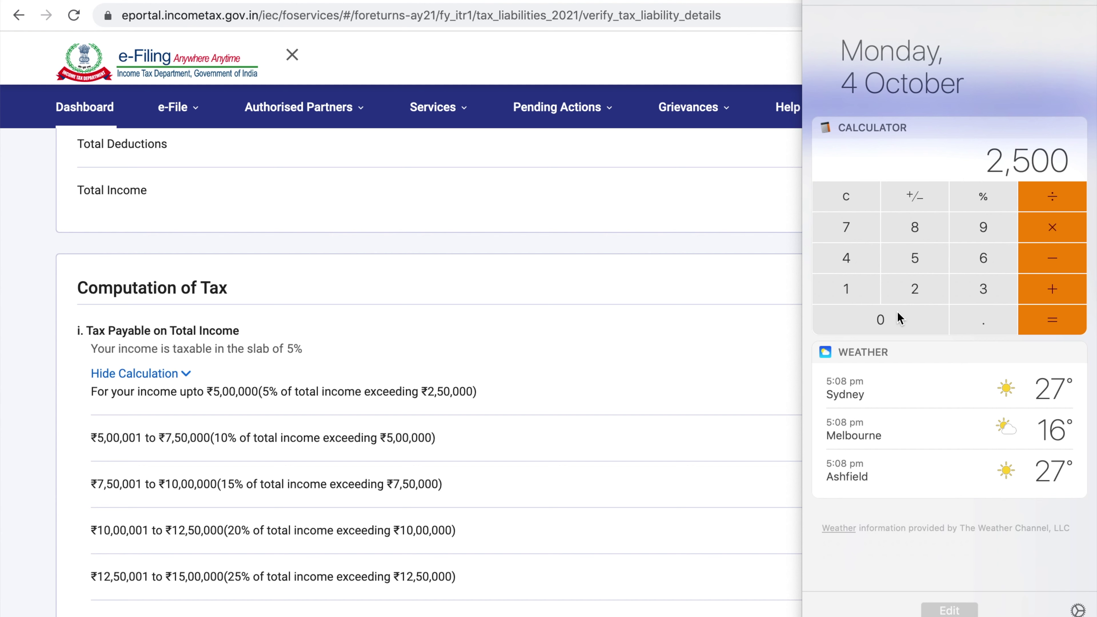
click(899, 319)
click(899, 318)
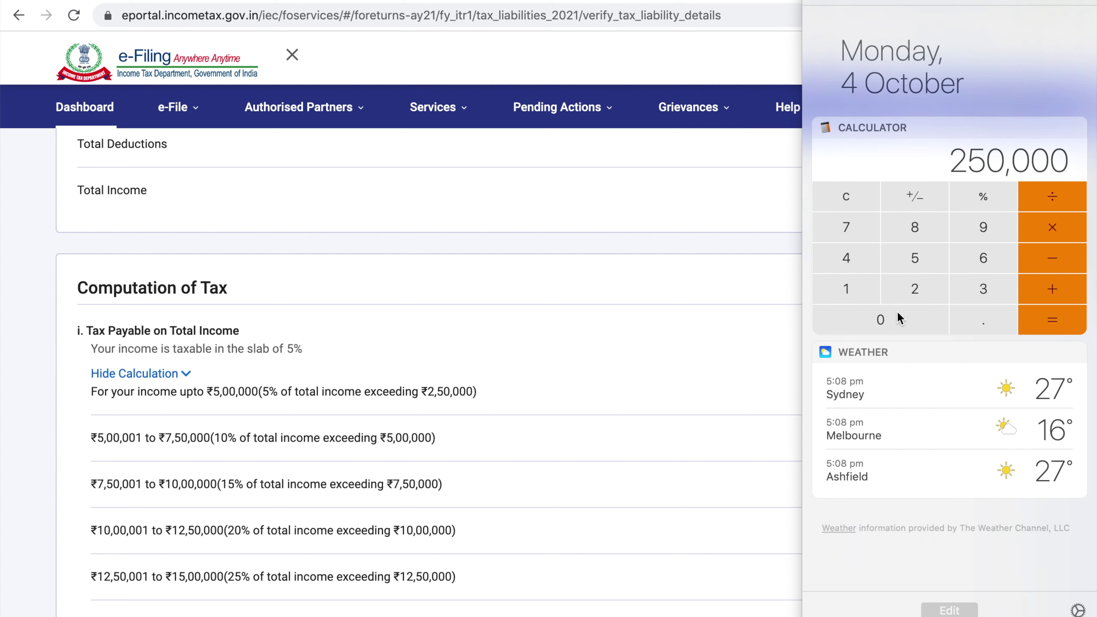
click(1043, 316)
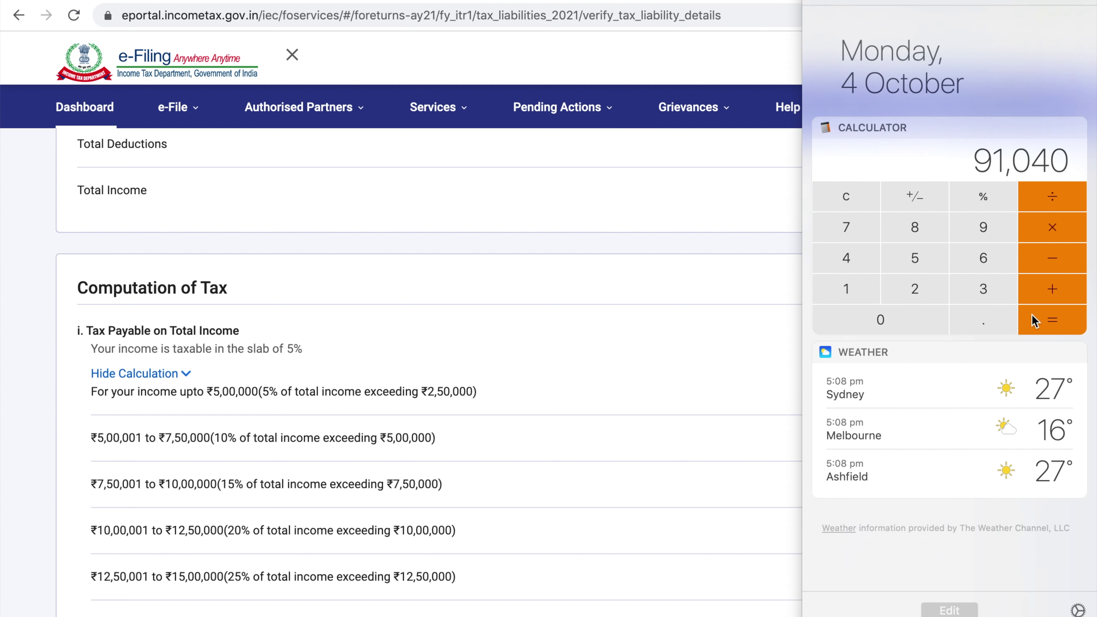
Calculate 5% of the income above the exempt slab in the calculator by multiplying by 5 and dividing by 100
click(1062, 231)
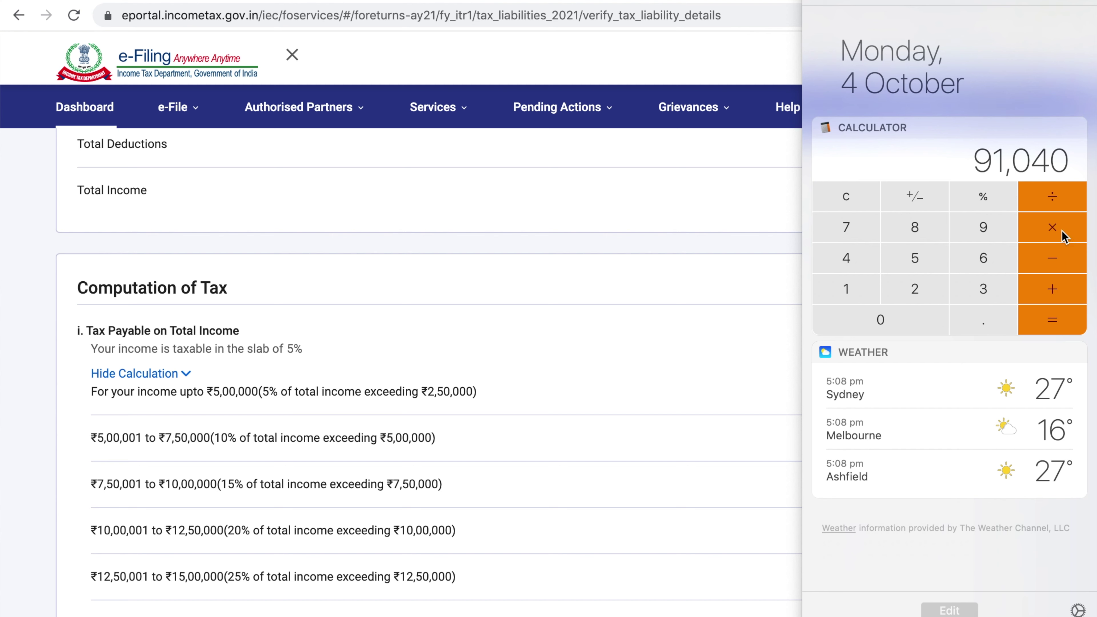
click(927, 262)
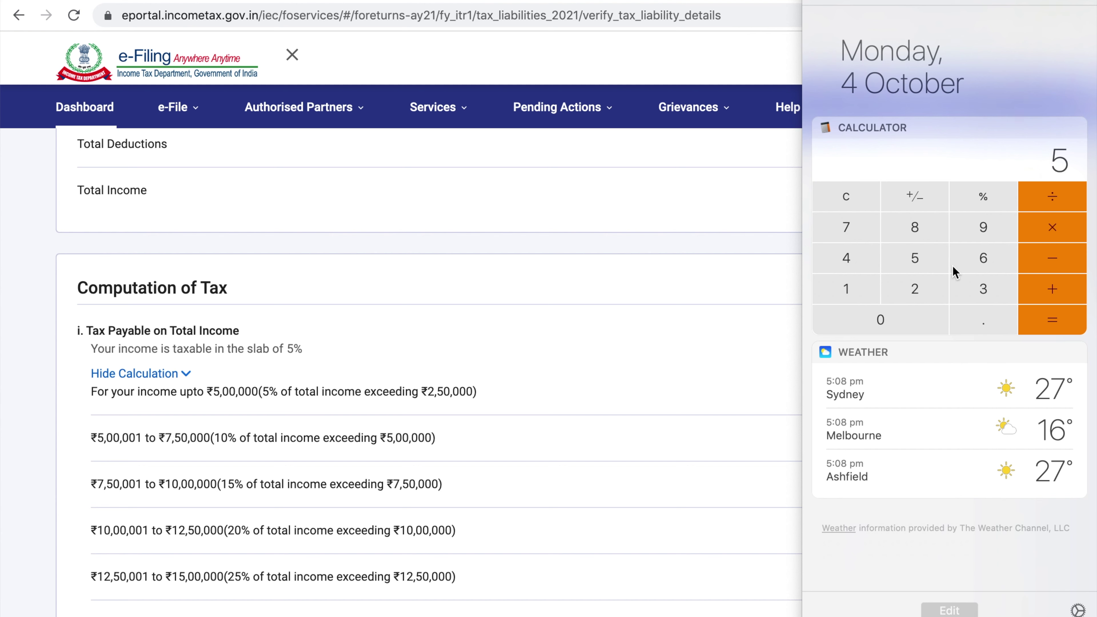
click(1057, 312)
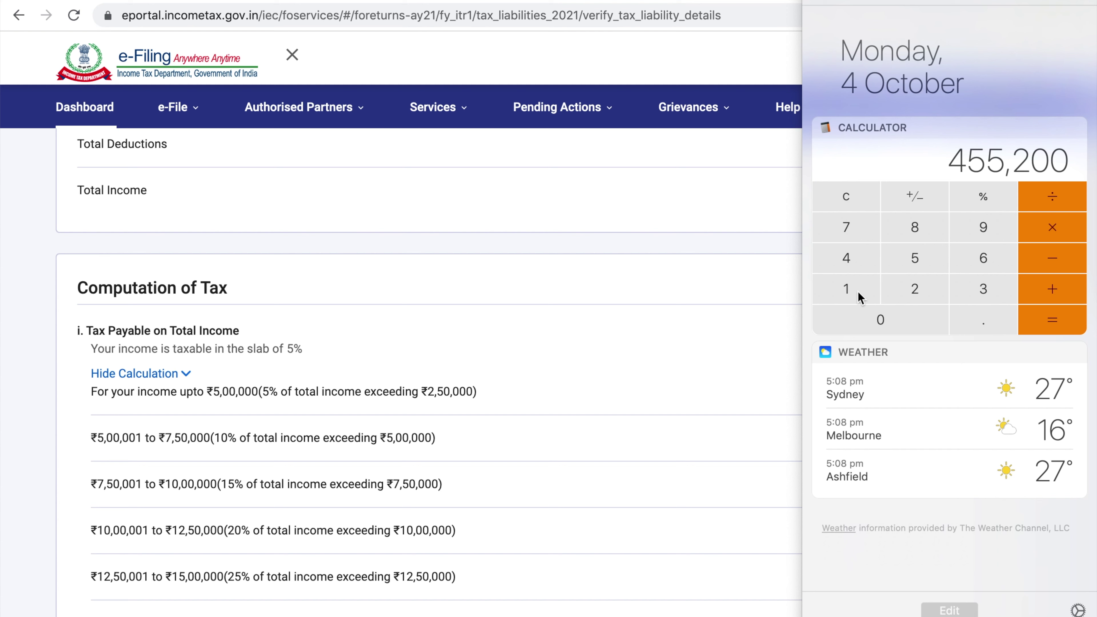
click(859, 295)
click(883, 314)
click(883, 313)
click(1051, 320)
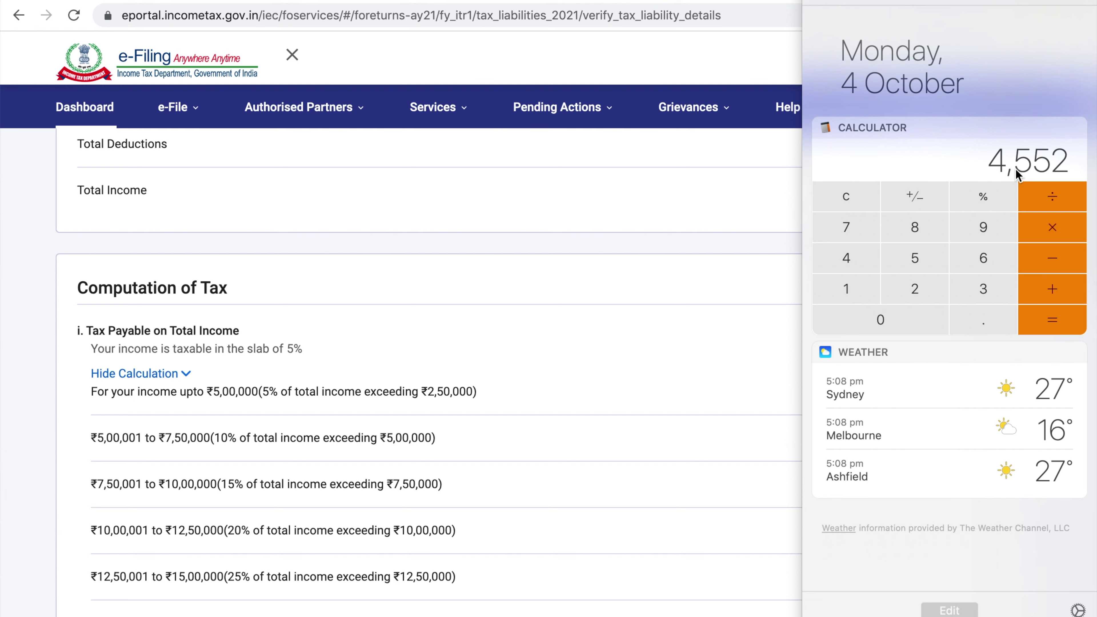
Close the calculator, check the Tax Payable on Total Income amount against the result, and collapse its slab calculation
click(751, 268)
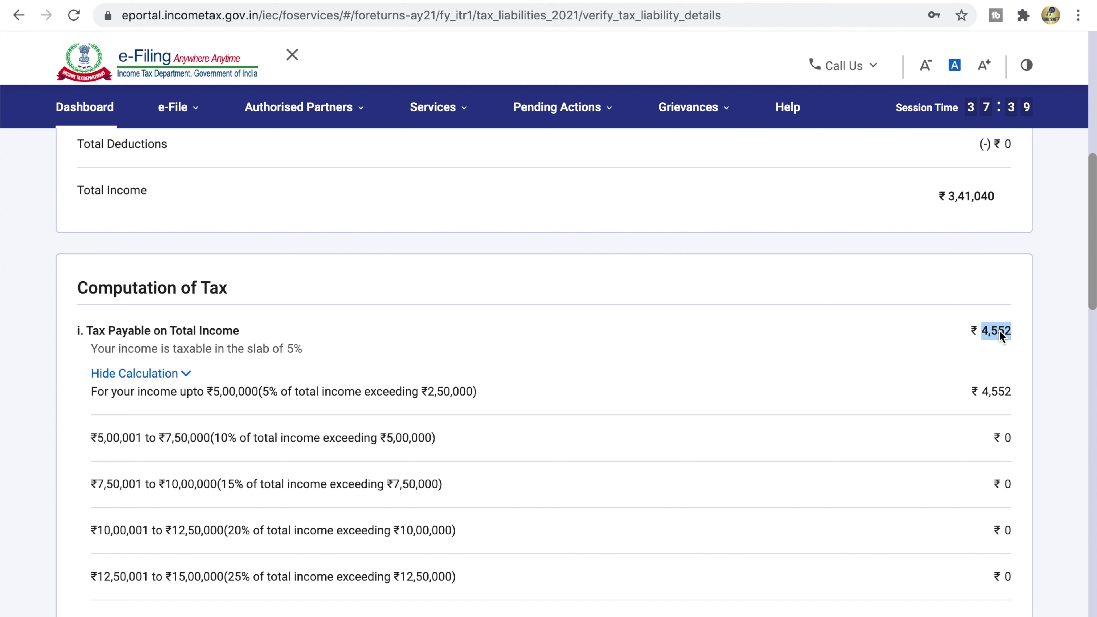
click(925, 346)
click(186, 374)
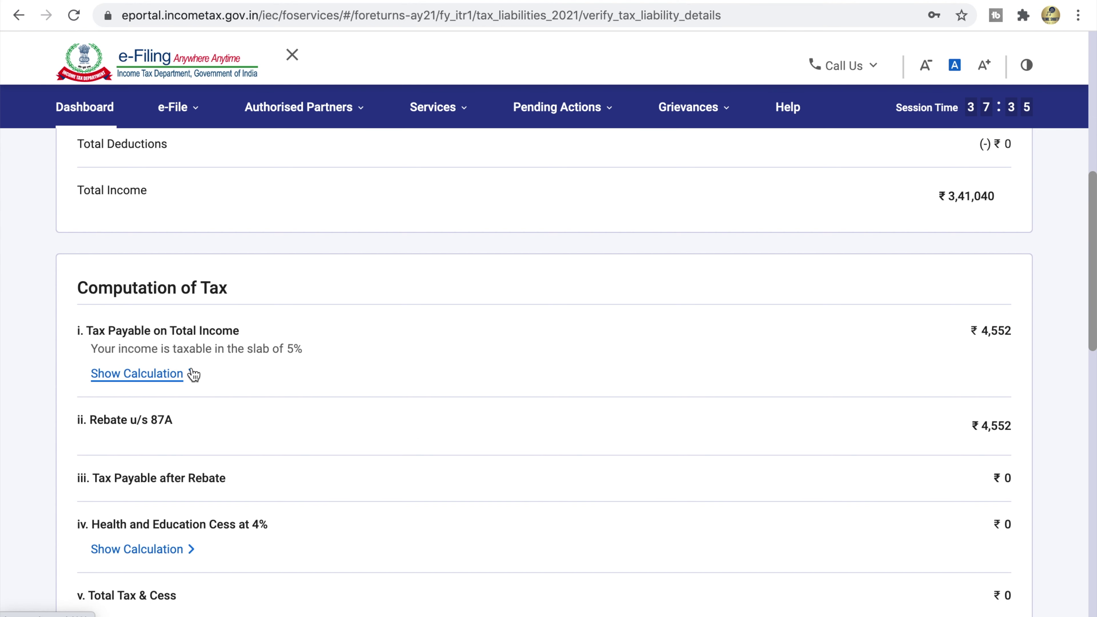
double_click(998, 331)
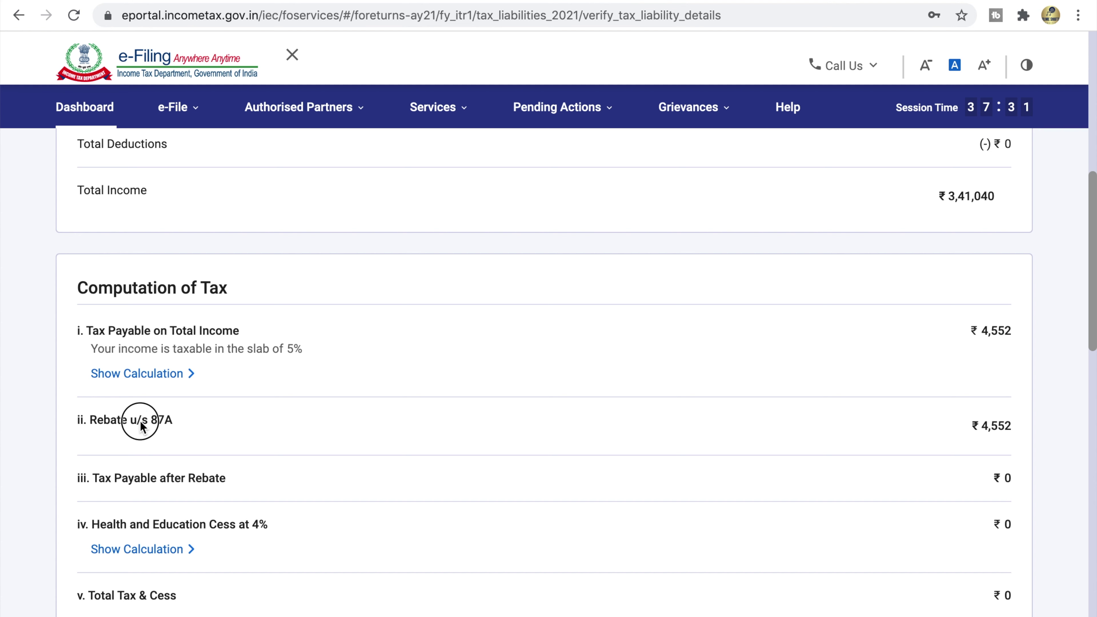
Compare the Rebate u/s 87A with the Tax Payable on Total Income and check the Tax Payable after Rebate
triple_click(169, 418)
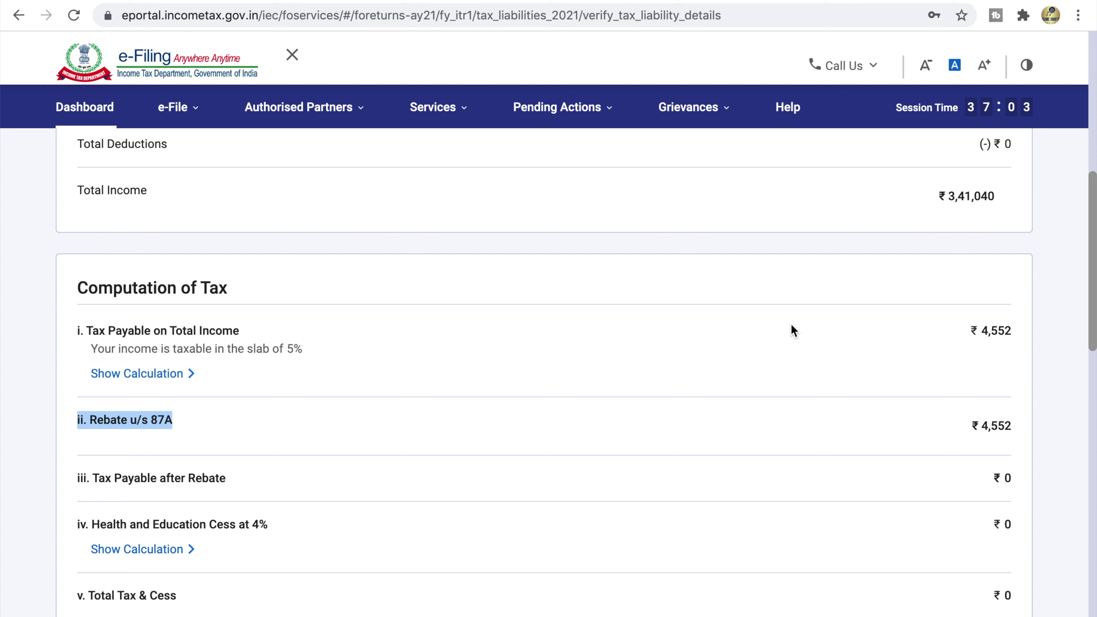
triple_click(998, 328)
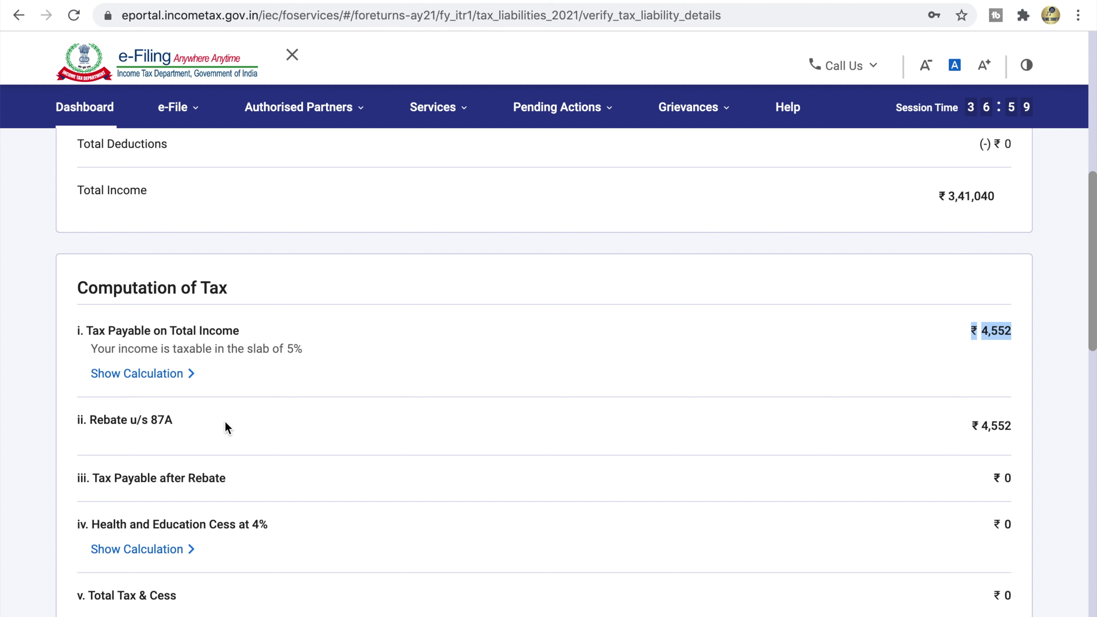
double_click(988, 428)
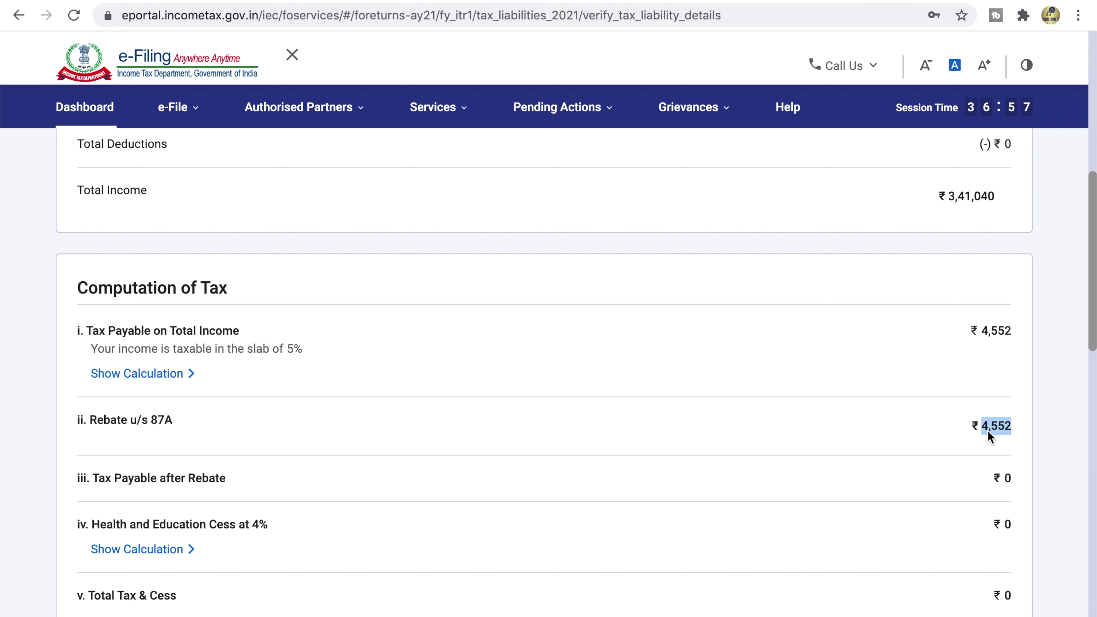
click(973, 429)
drag(96, 479, 236, 483)
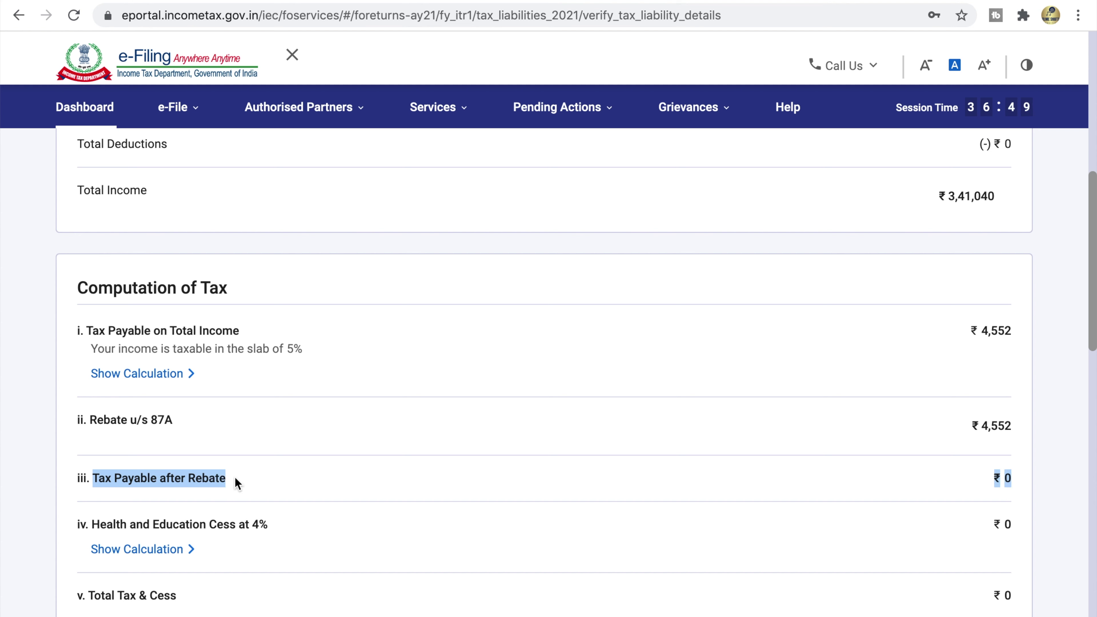
click(1011, 478)
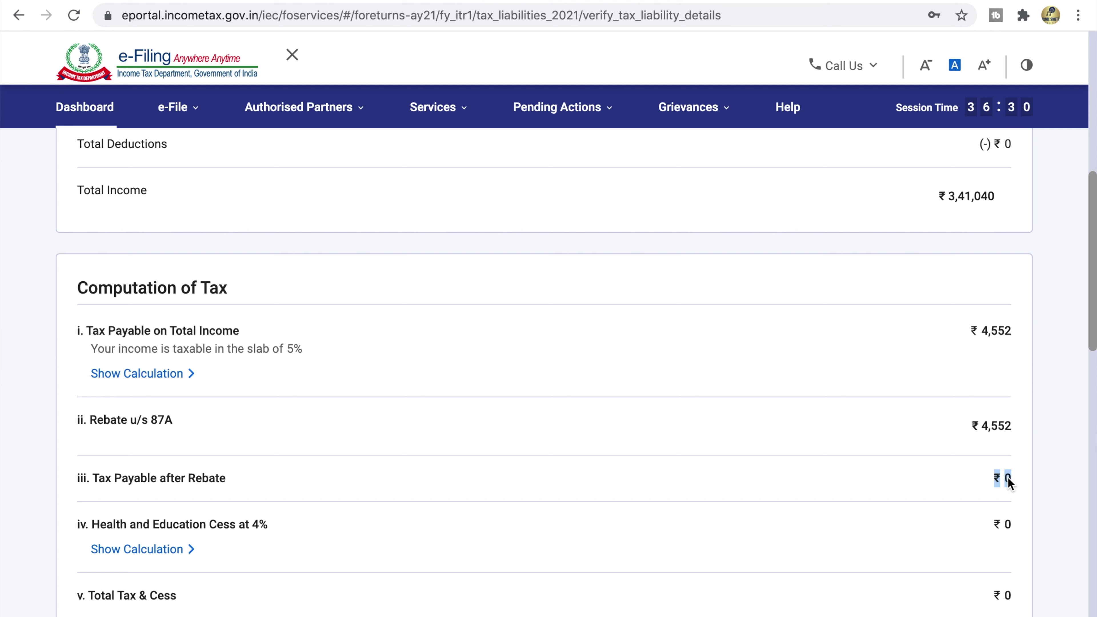
Expand the Health and Education Cess calculation and check the 4% cess against the Tax Payable after Rebate
scroll(1009, 477, down, 3)
click(1006, 343)
click(188, 415)
drag(188, 415, 152, 441)
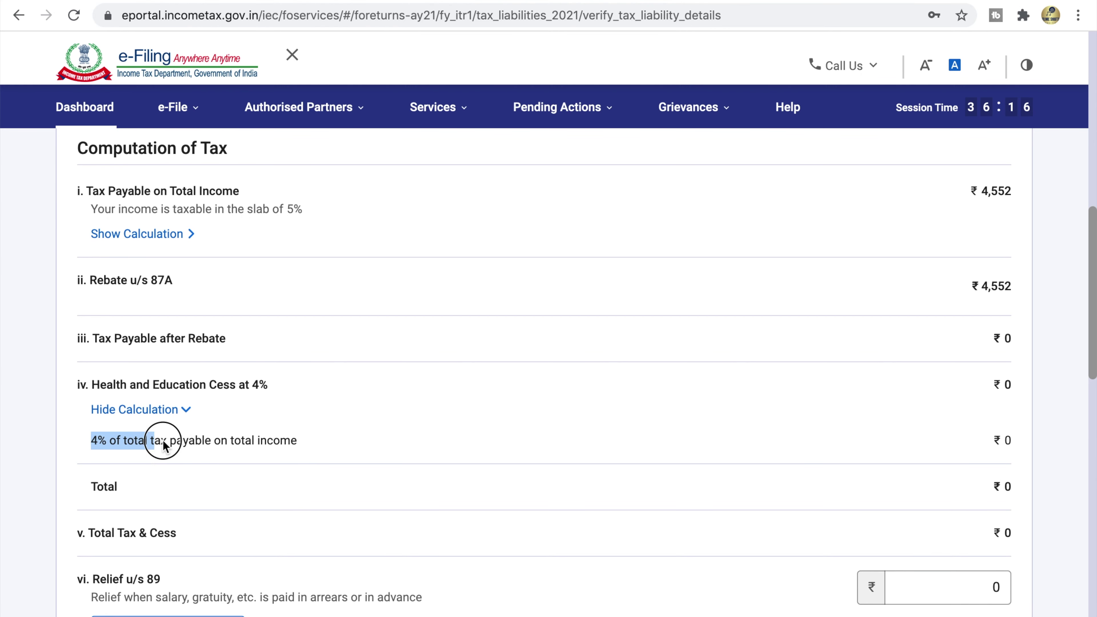
drag(781, 351, 811, 329)
double_click(1016, 338)
click(1009, 442)
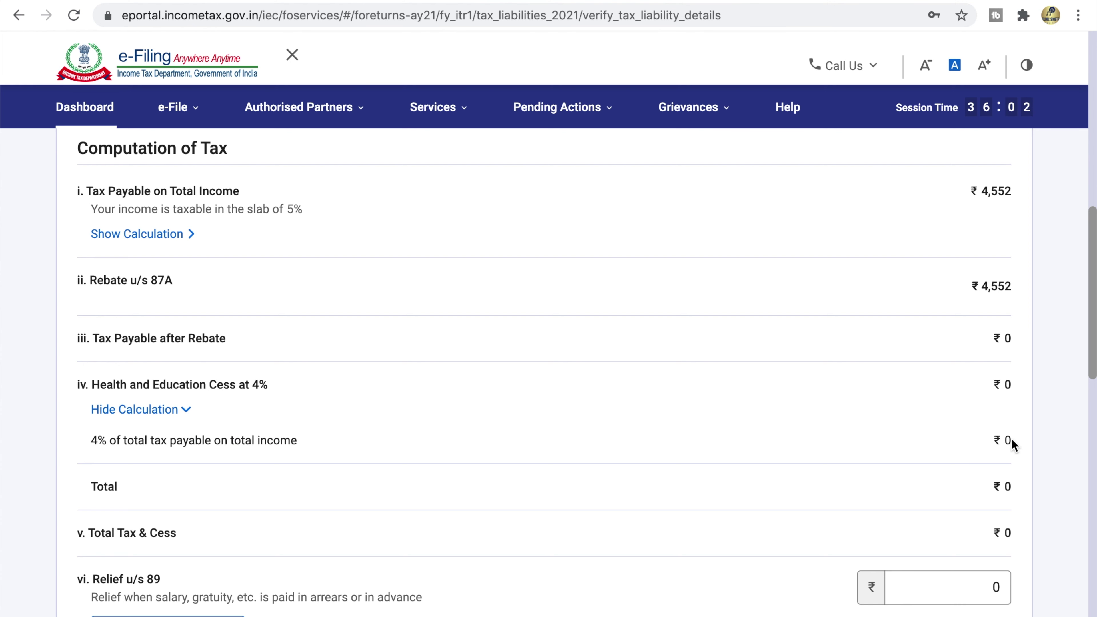
Review Total Tax & Cess, the Relief u/s 89 note, and the interest and late fee lines under Computation of Tax
drag(89, 536, 999, 540)
double_click(1010, 533)
scroll(913, 523, down, 3)
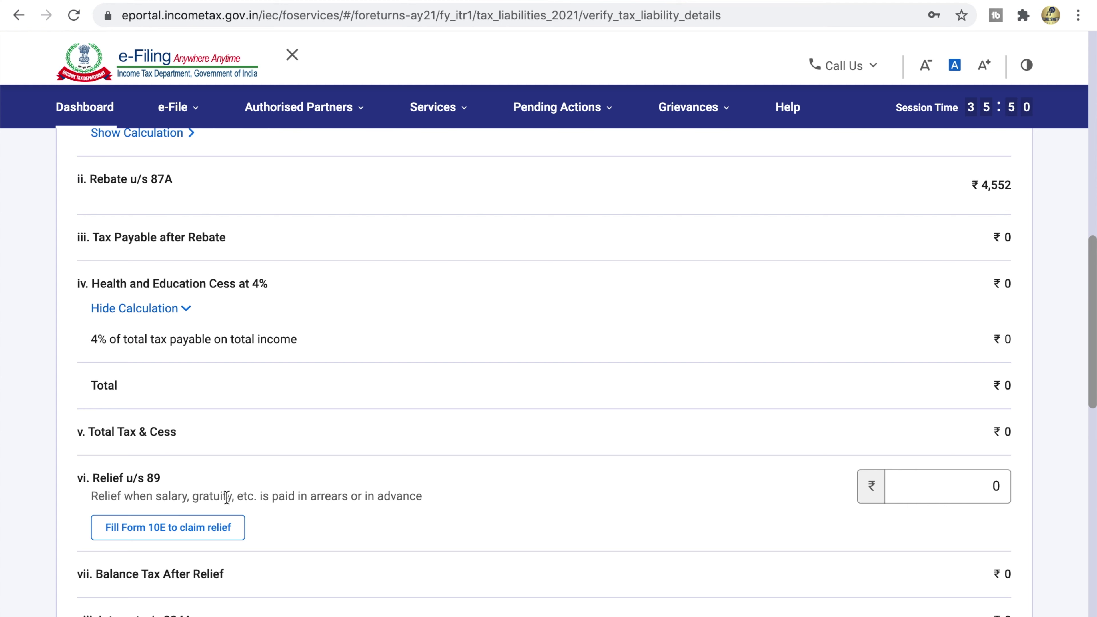
triple_click(289, 495)
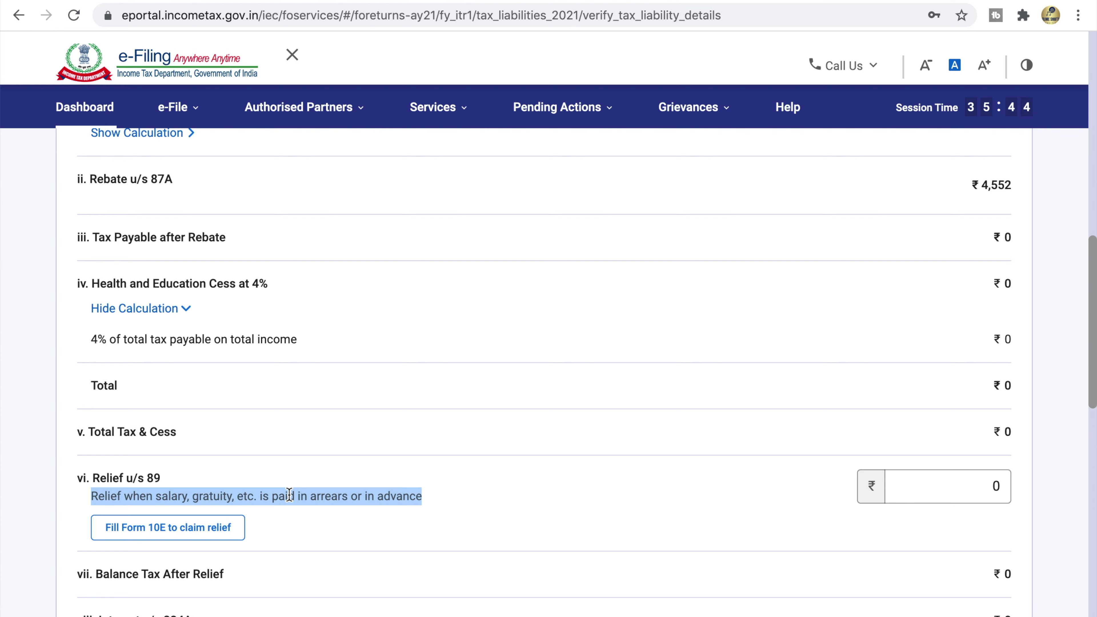
click(323, 495)
scroll(323, 494, down, 5)
scroll(323, 494, down, 2)
scroll(323, 496, down, 4)
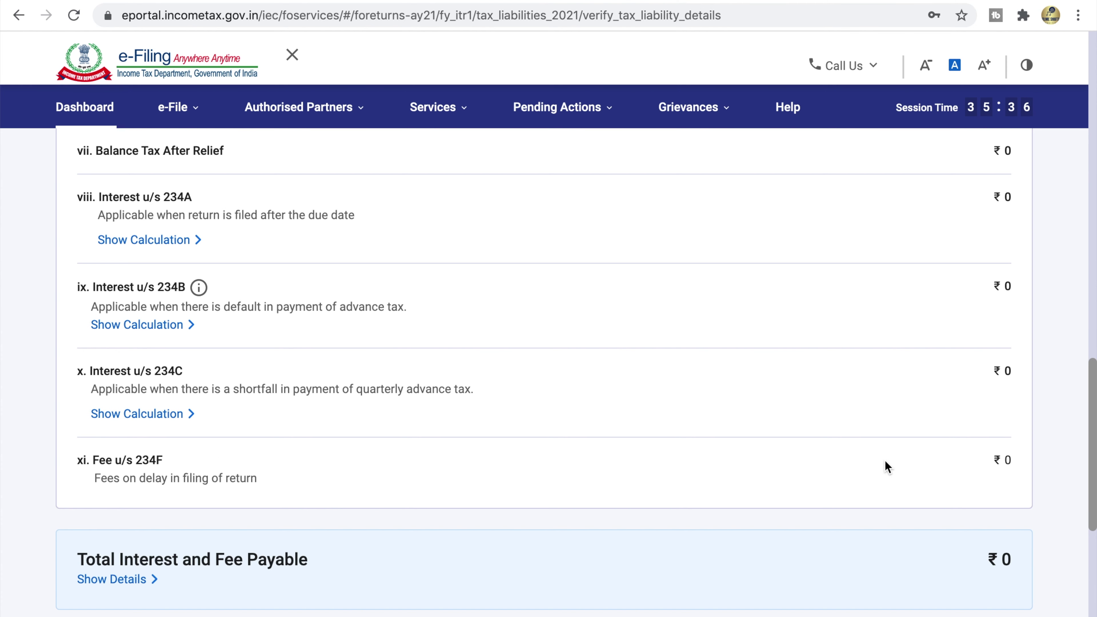
Check the Total Interest and Fee Payable amount and expand its details
scroll(885, 461, down, 5)
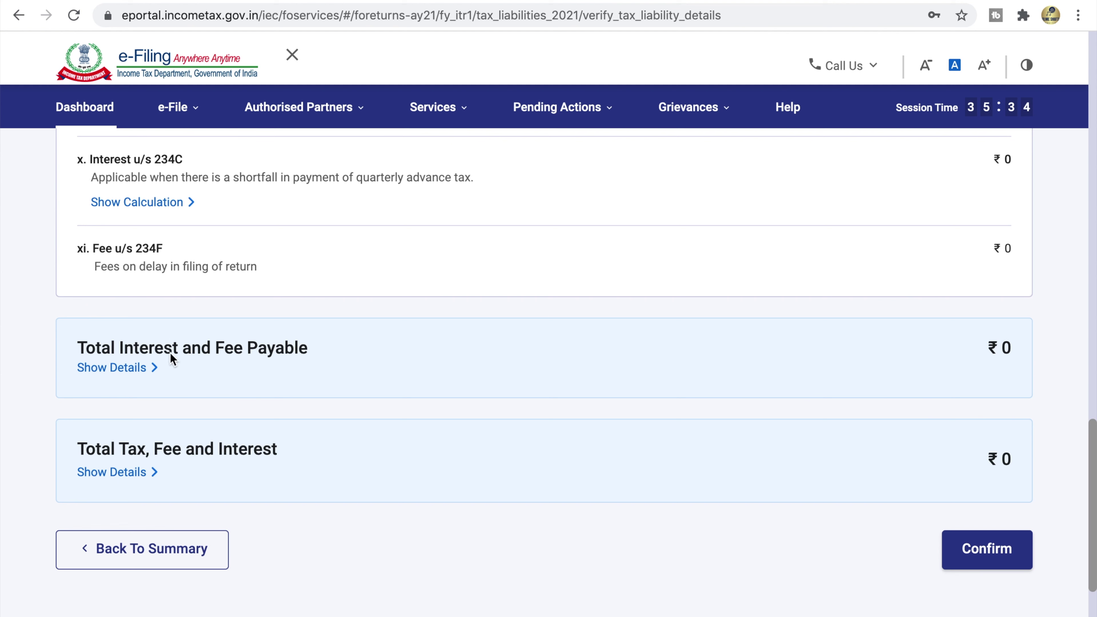
triple_click(172, 351)
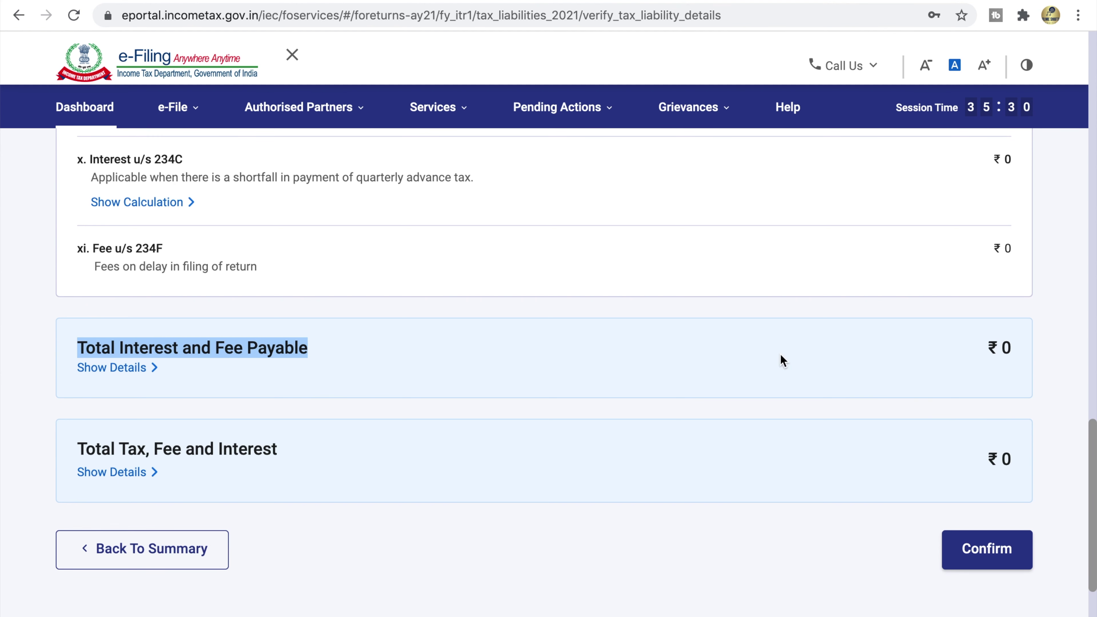
click(1004, 353)
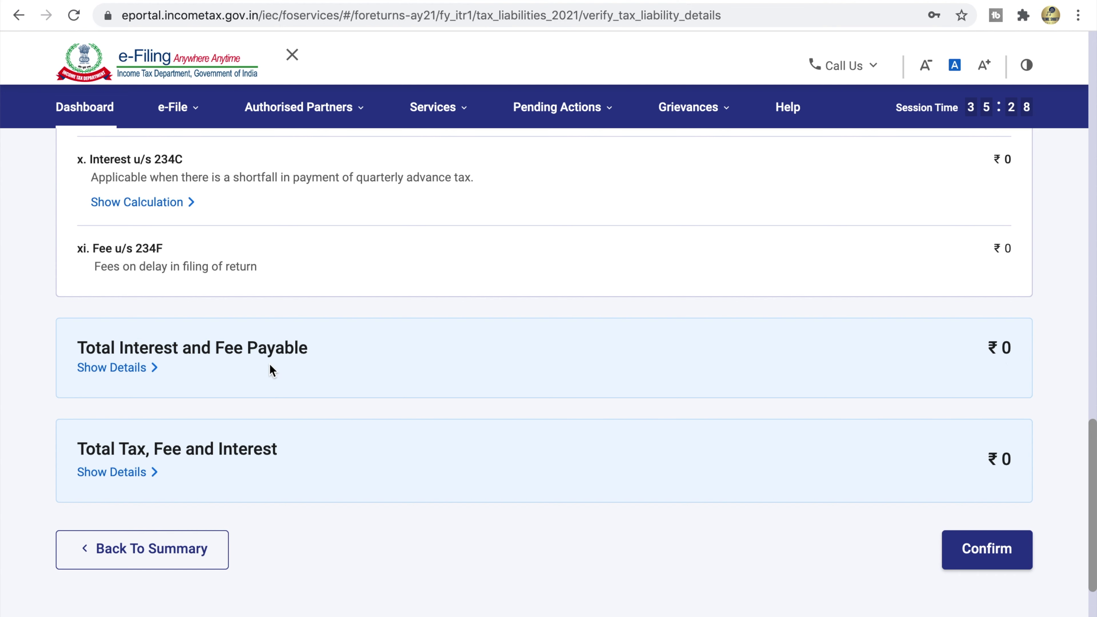
click(111, 368)
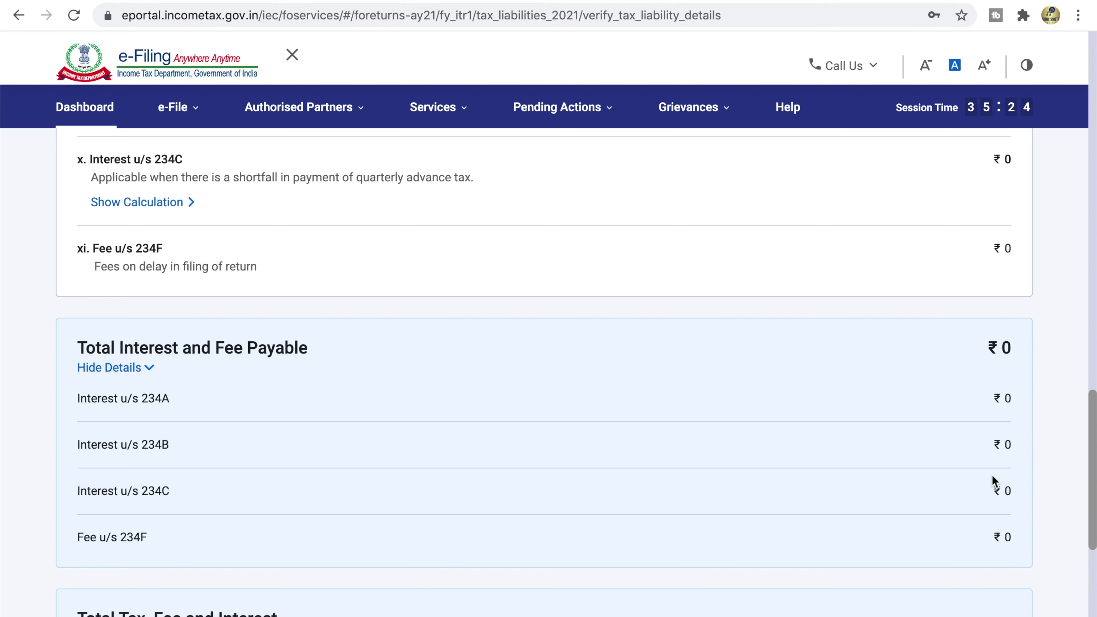
Expand the Total Tax, Fee and Interest details and check Balance Tax After Relief and Total Interest and Fee Payable
scroll(867, 488, down, 5)
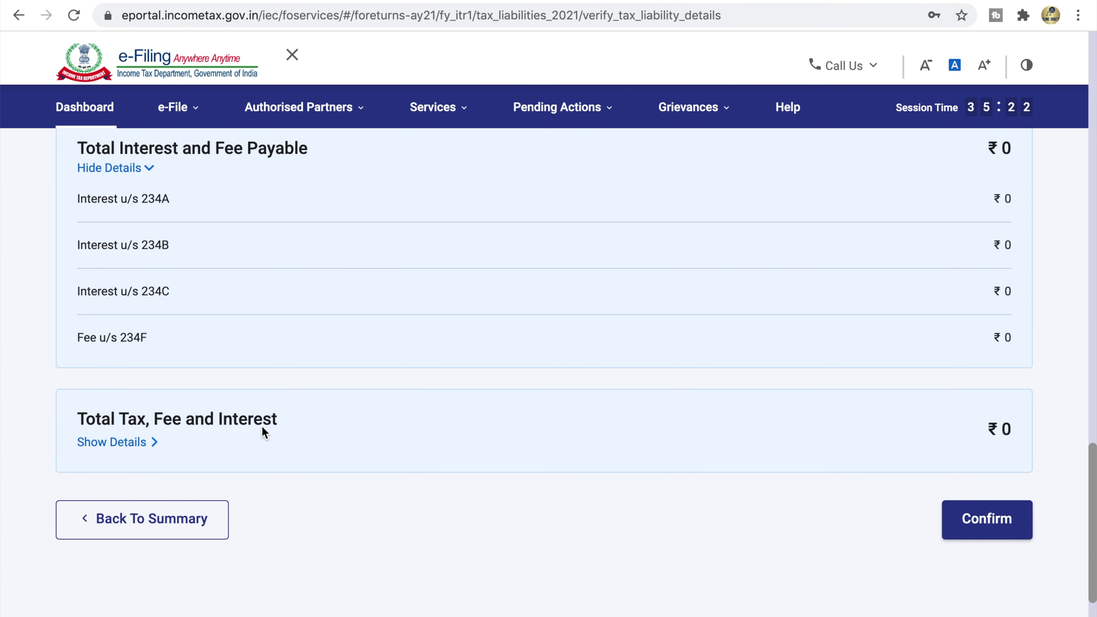
triple_click(139, 423)
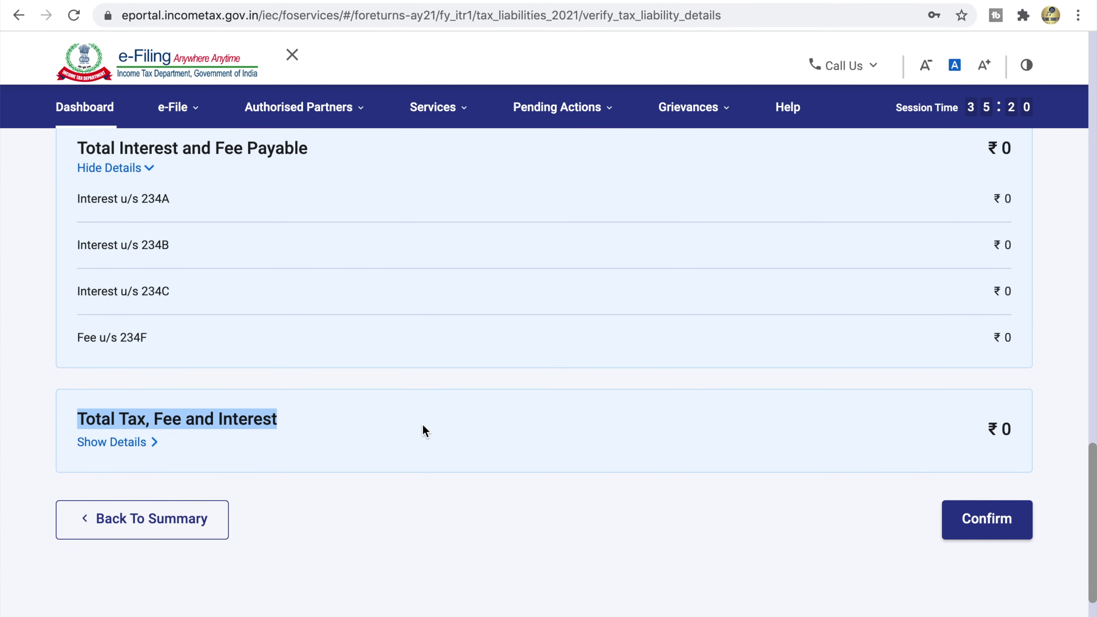
click(152, 442)
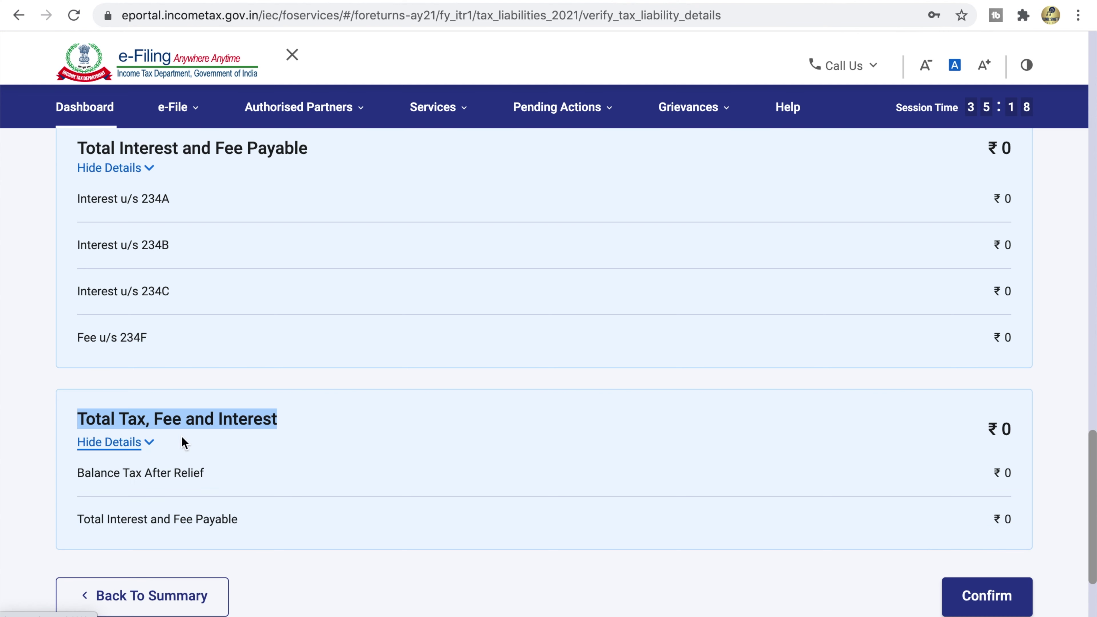
triple_click(163, 477)
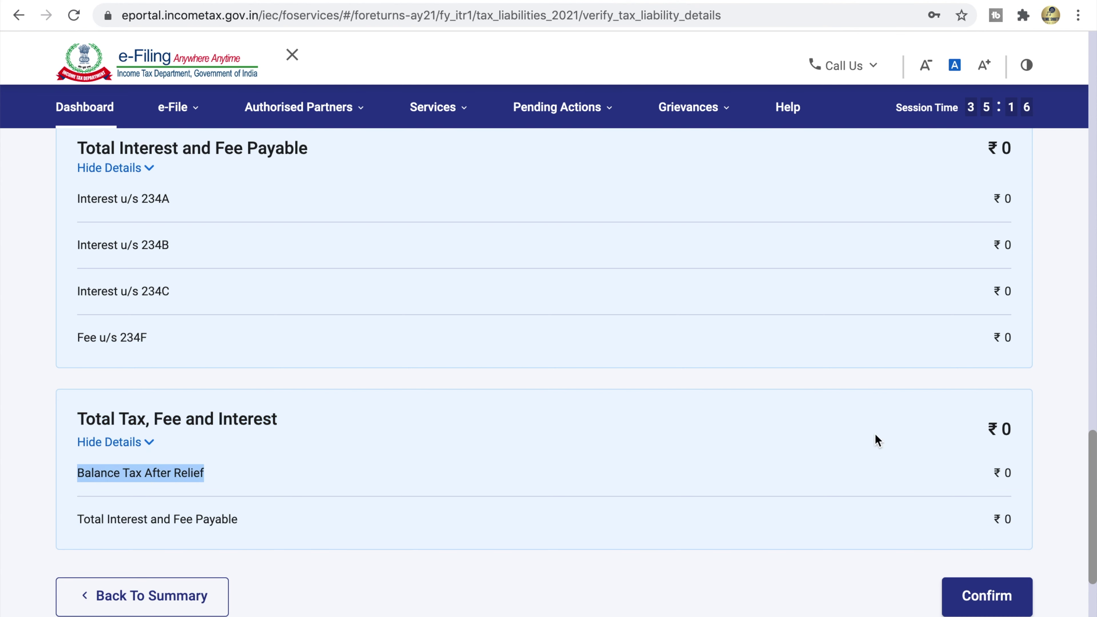
double_click(1006, 473)
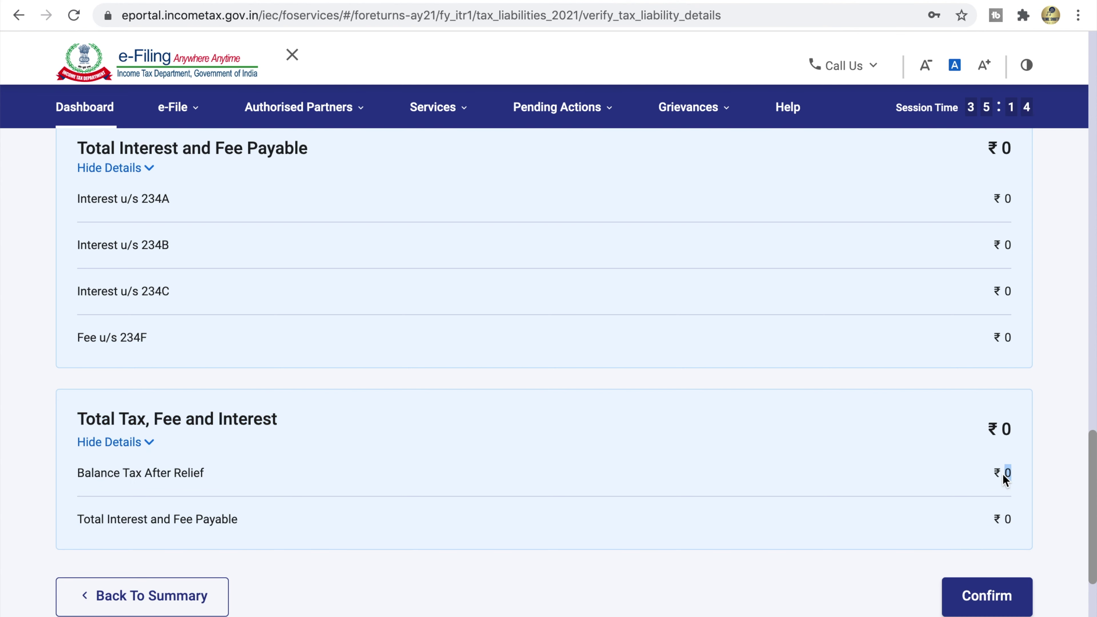
triple_click(143, 524)
click(995, 523)
Confirm the Total Tax Liability section and proceed from the return summary to the tax summary
scroll(853, 482, up, 5)
scroll(853, 482, up, 10)
scroll(510, 301, down, 20)
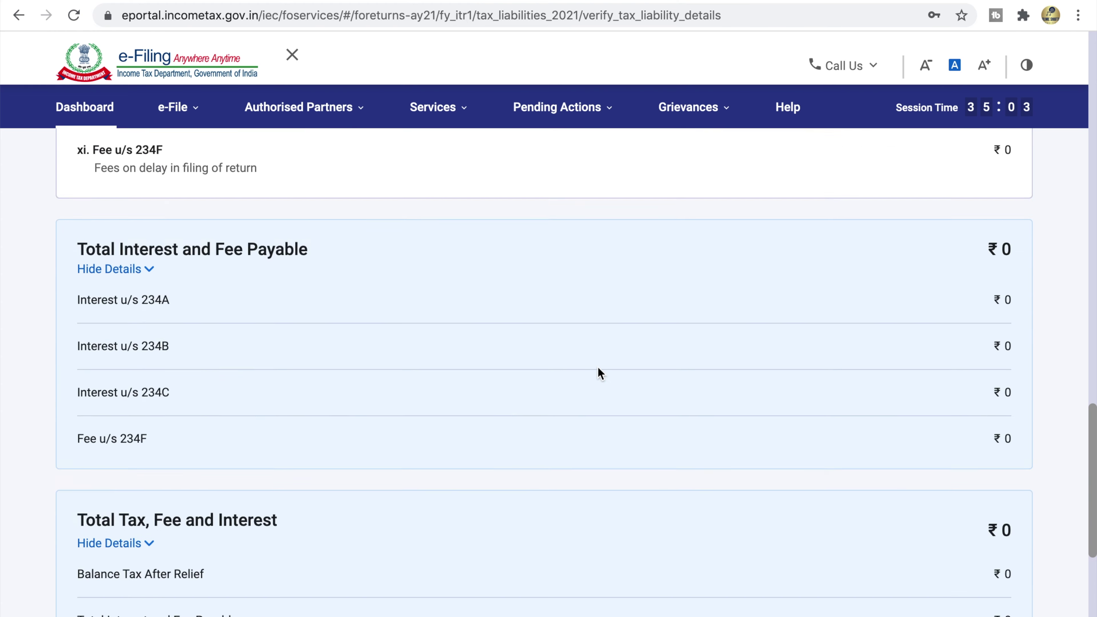
click(996, 483)
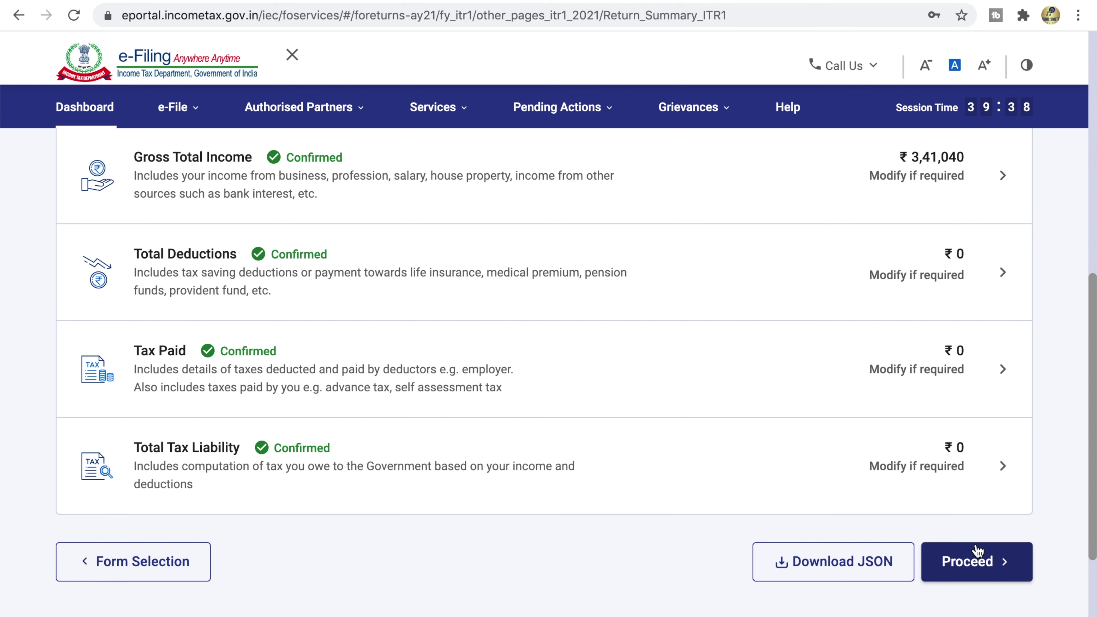
click(982, 564)
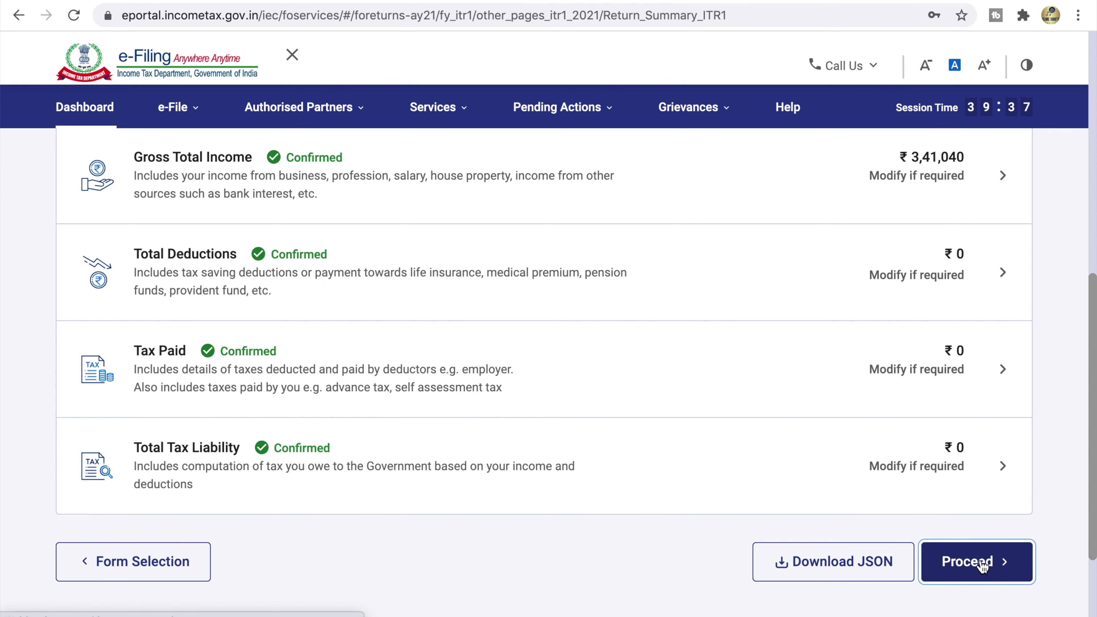
Review the tax summary, including the payment heading, the Calculation of Your Taxable Income and the Calculation of Tax Payable
triple_click(159, 252)
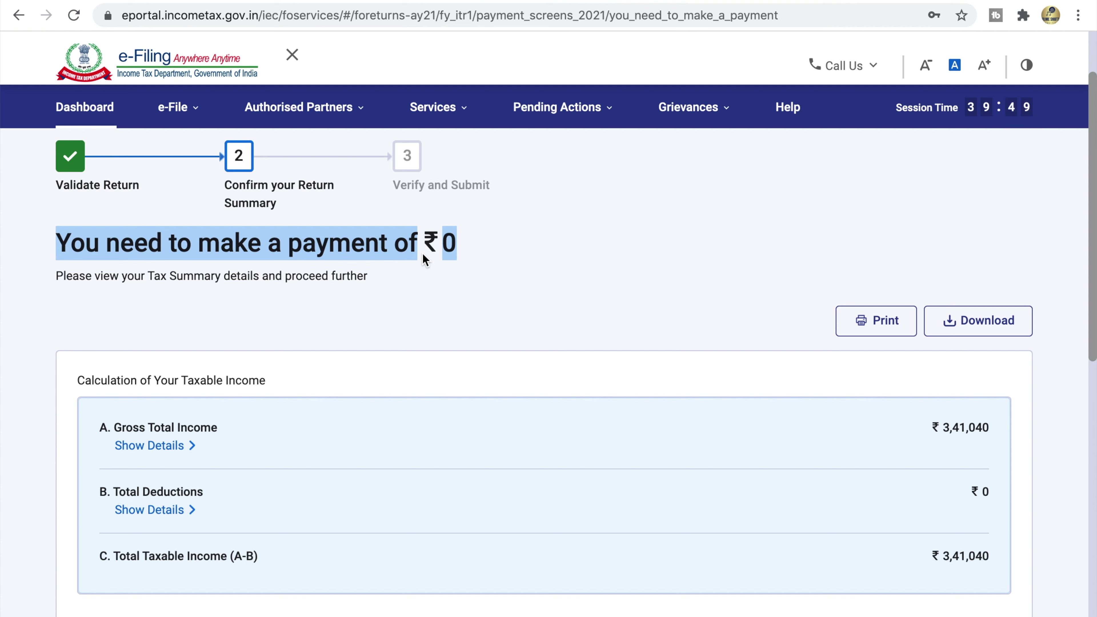
click(437, 256)
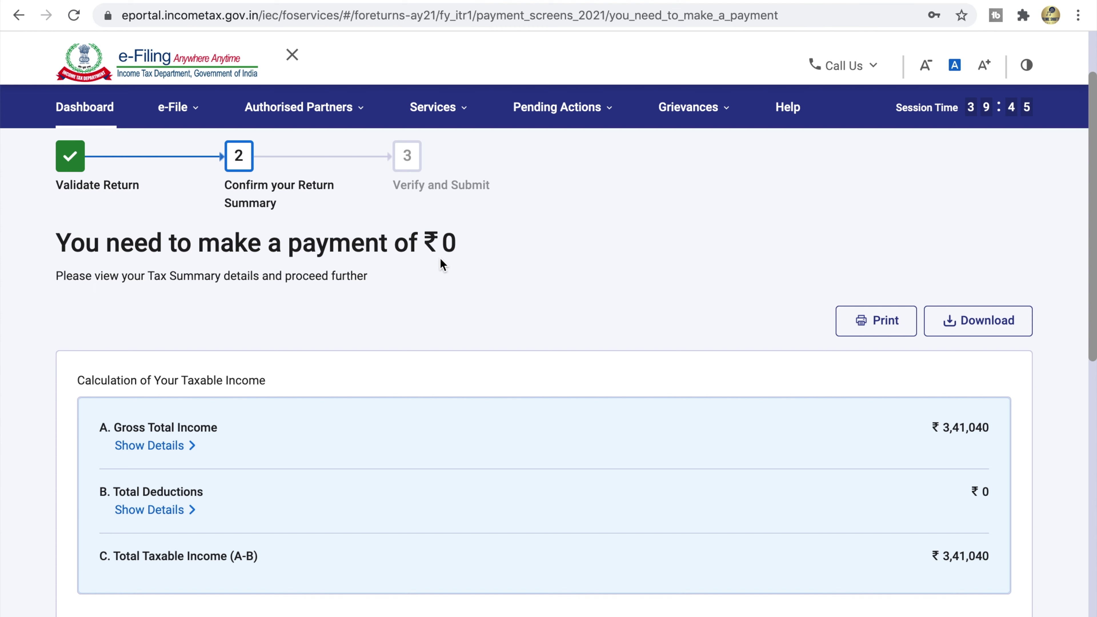
triple_click(143, 280)
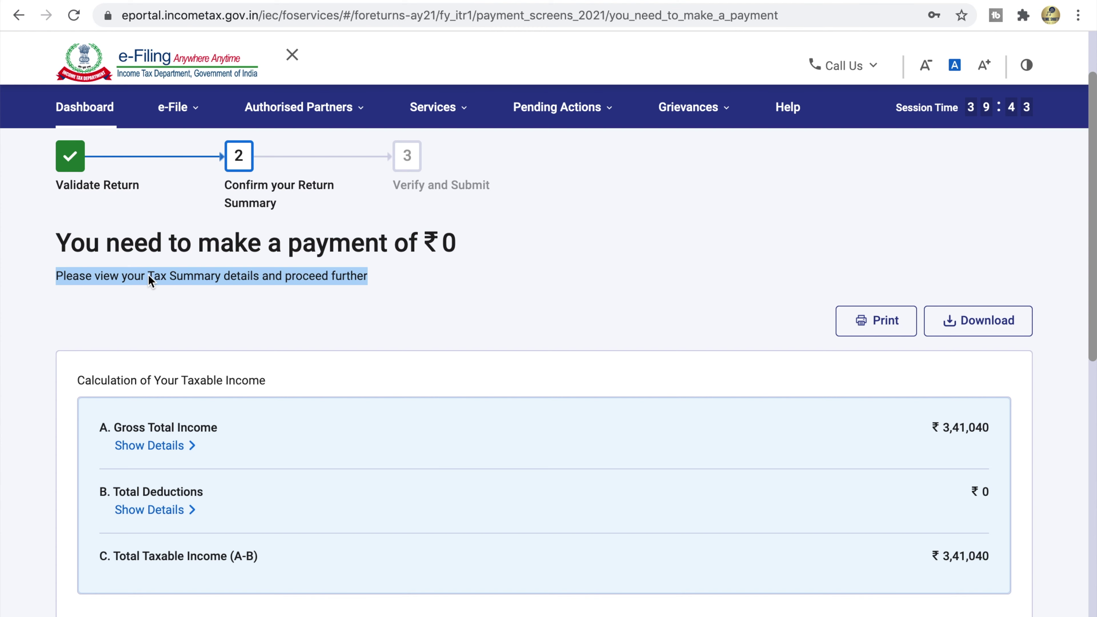
scroll(295, 365, down, 10)
scroll(335, 337, up, 5)
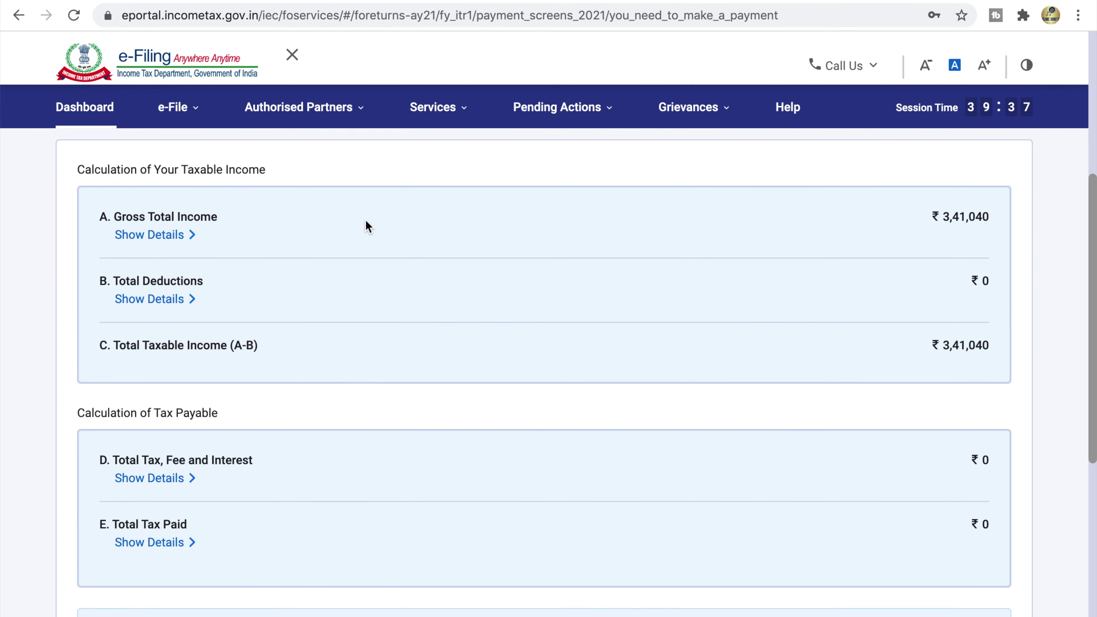
scroll(247, 316, up, 2)
scroll(248, 316, down, 2)
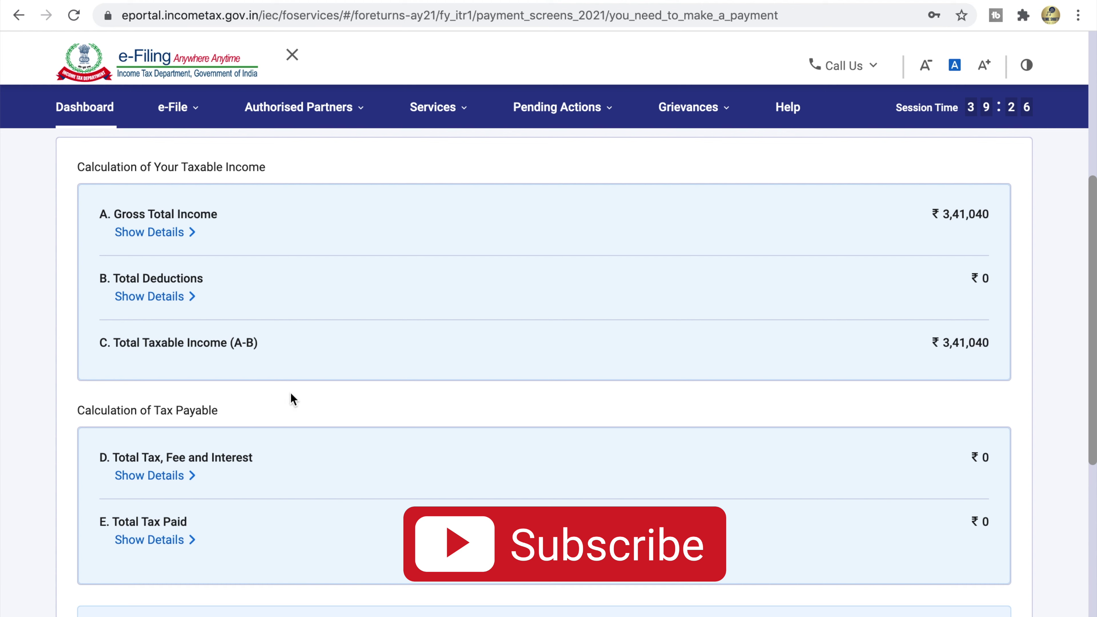
double_click(966, 343)
scroll(759, 438, down, 1)
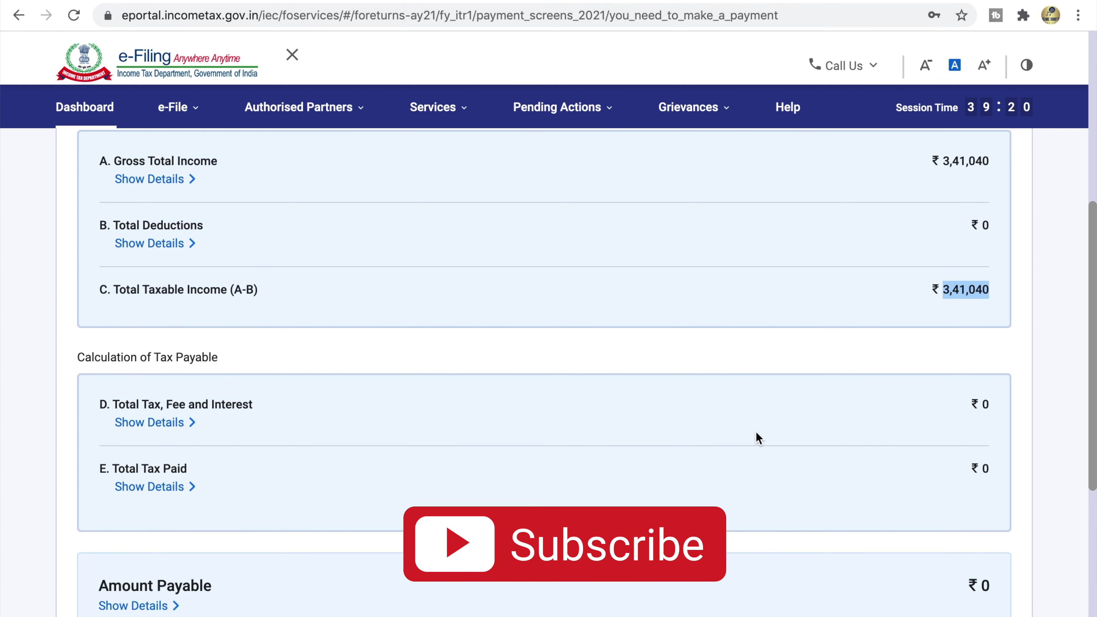
Check the Calculation of Tax Payable and Amount Payable sections of the tax summary, and proceed to preview the return
scroll(759, 438, down, 4)
drag(78, 201, 261, 208)
click(261, 208)
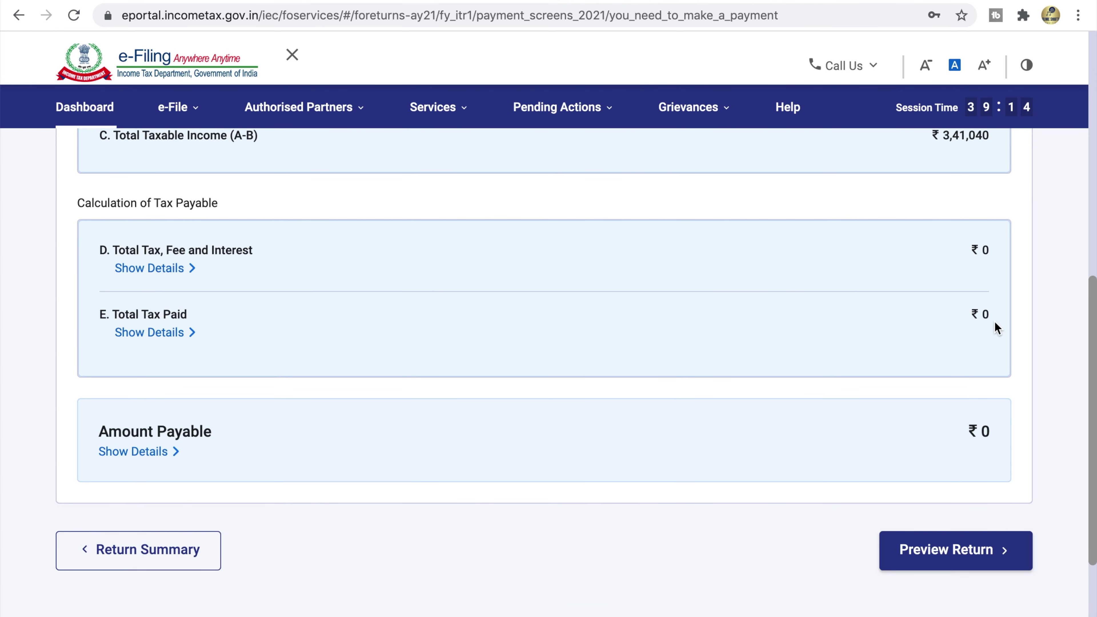
drag(102, 428, 282, 429)
click(282, 429)
click(950, 550)
Check the place information on the Preview and Submit your return page and accept the declaration in the capacity of Self
drag(58, 152, 321, 165)
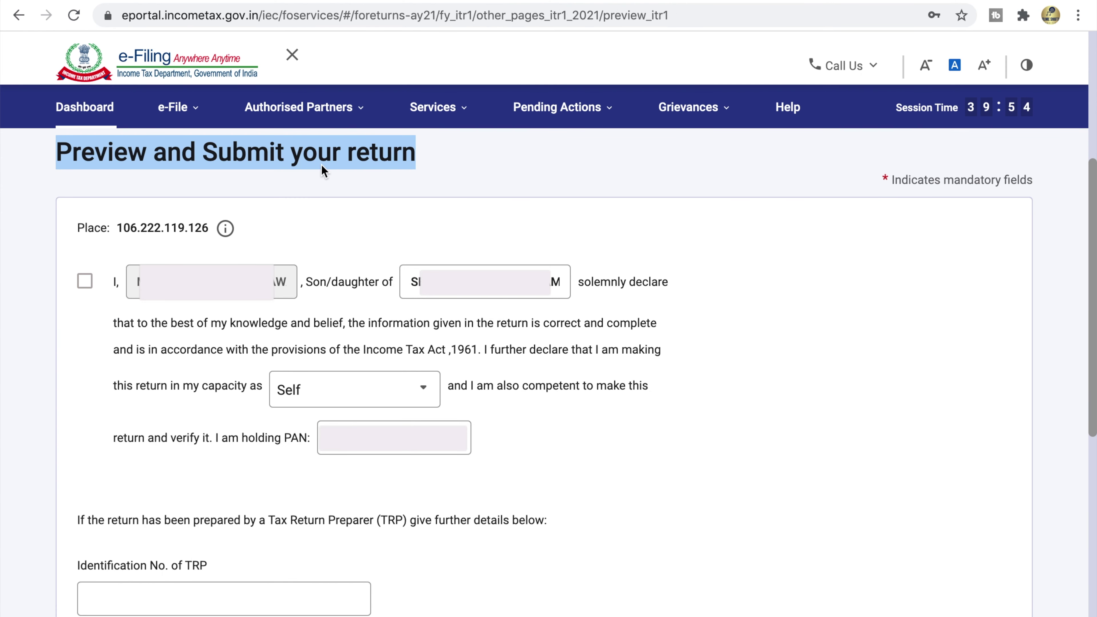
click(339, 165)
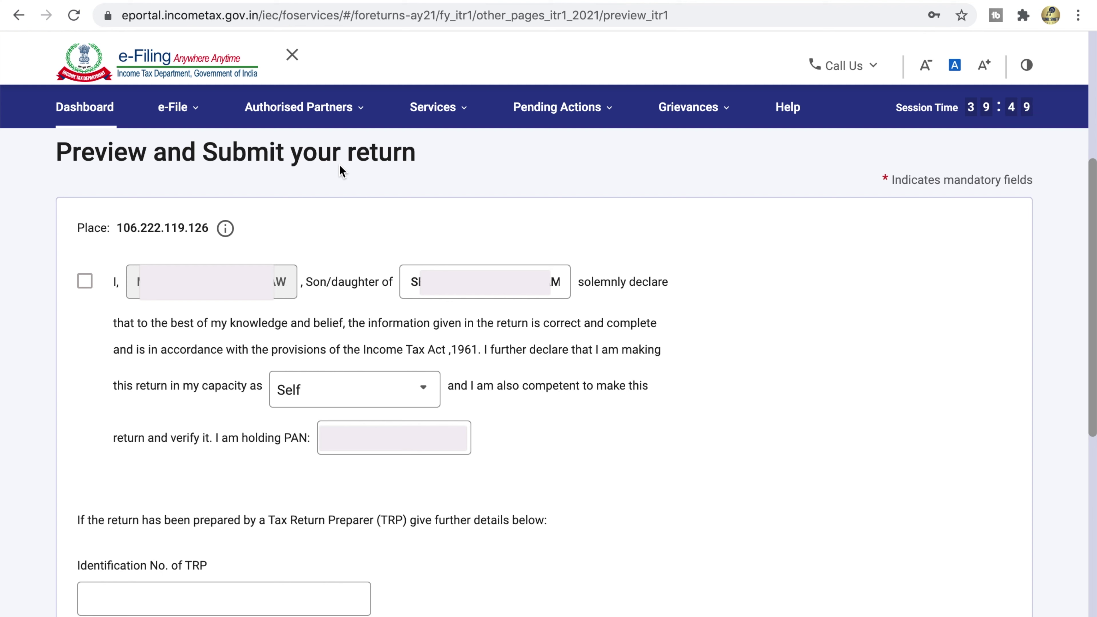
triple_click(133, 228)
click(225, 228)
click(84, 281)
Leave the Tax Return Preparer identification number, name and reimbursement amount blank, and proceed to the return preview
scroll(145, 175, down, 4)
triple_click(138, 177)
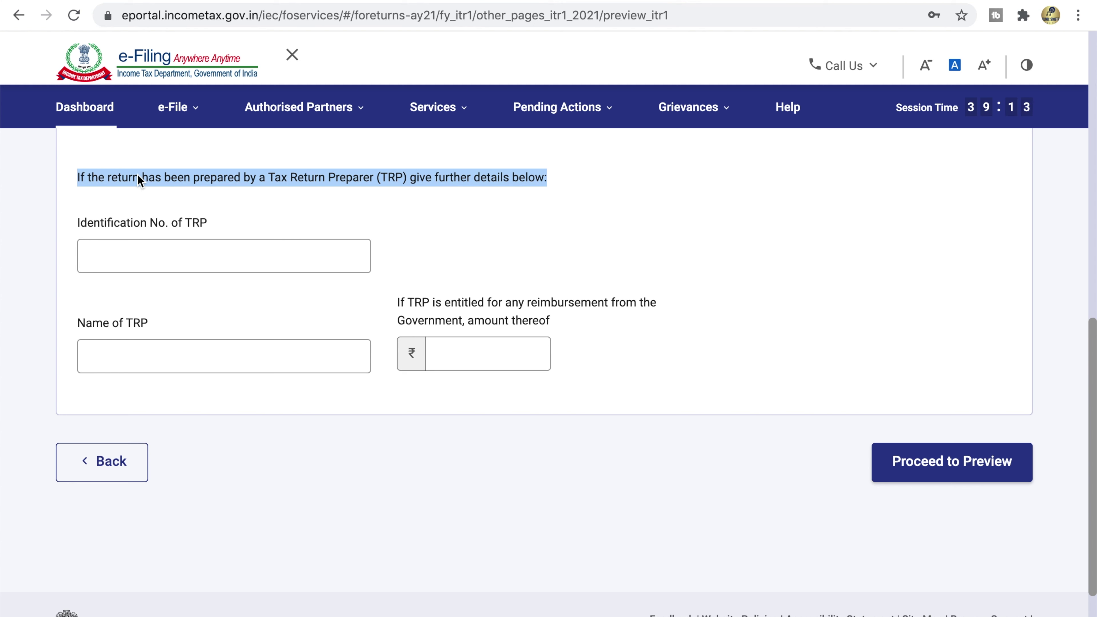
click(139, 179)
triple_click(126, 223)
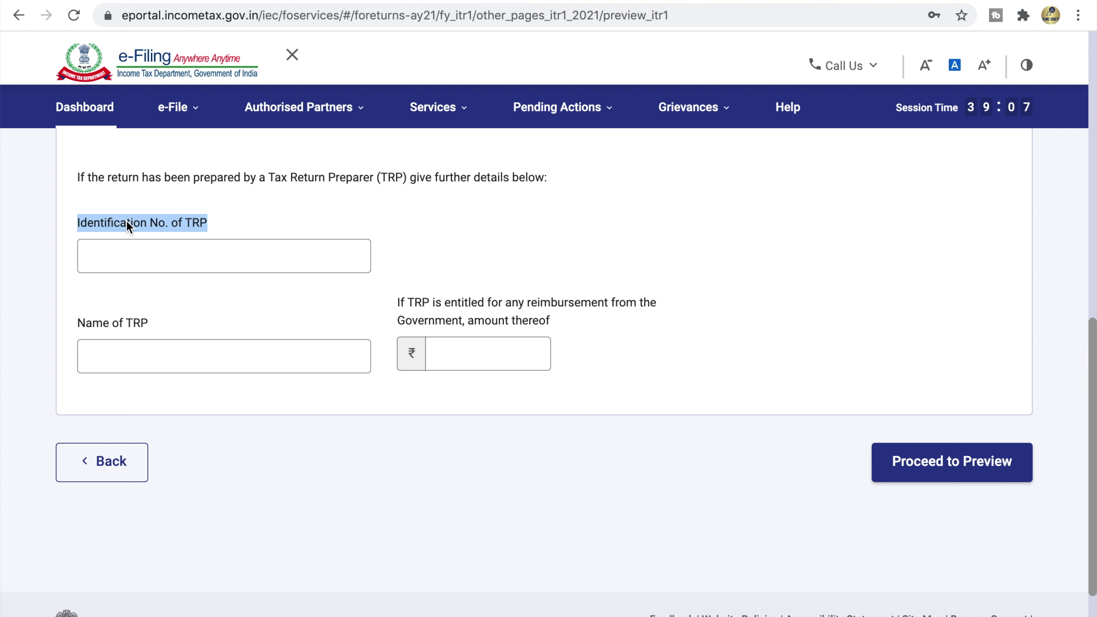
click(128, 224)
click(159, 347)
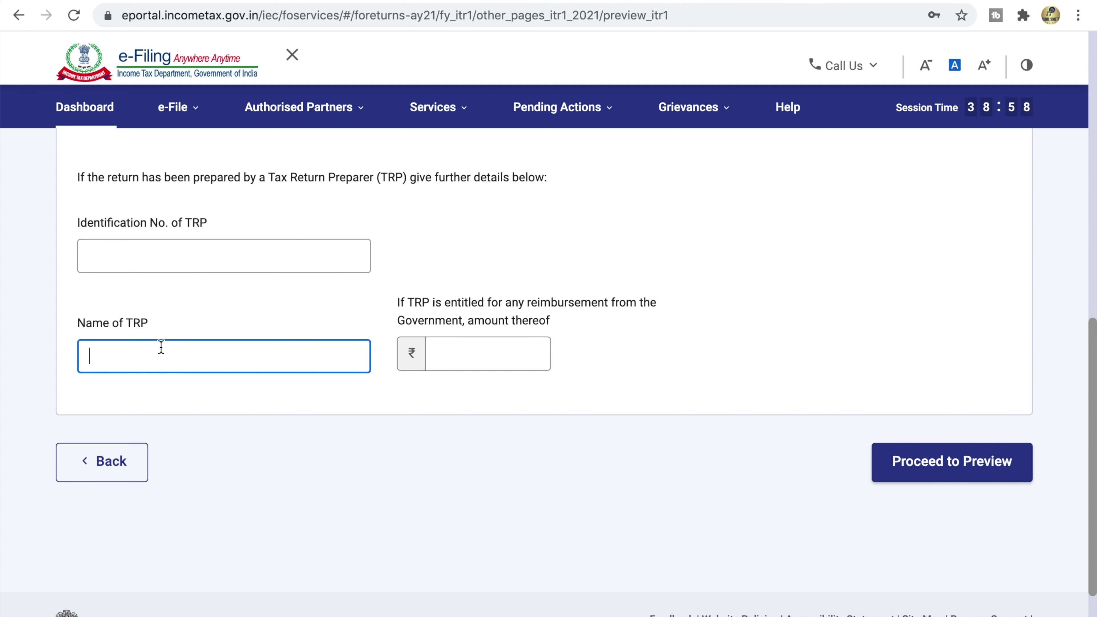
click(465, 344)
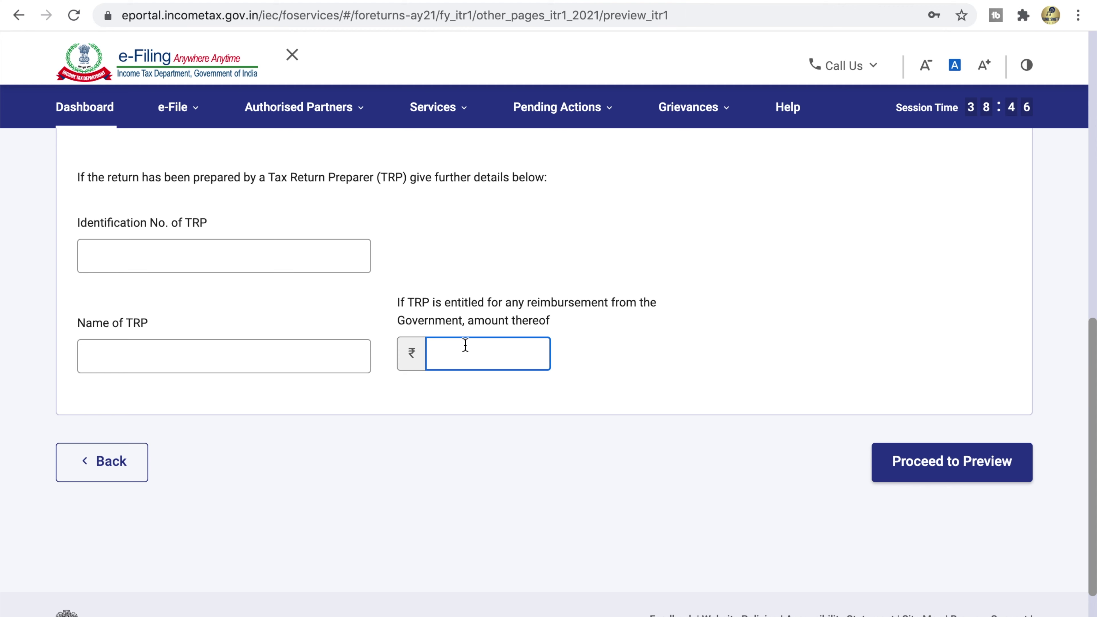
click(955, 458)
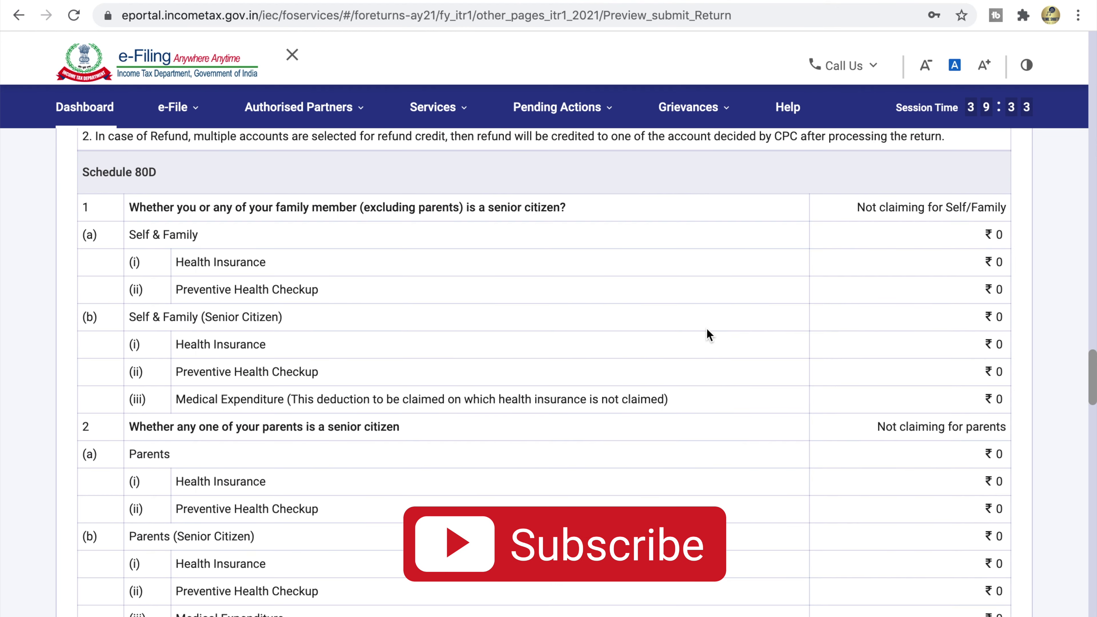
Review the return preview, including Schedule 80D, through to its end and proceed to validation
scroll(706, 329, down, 1)
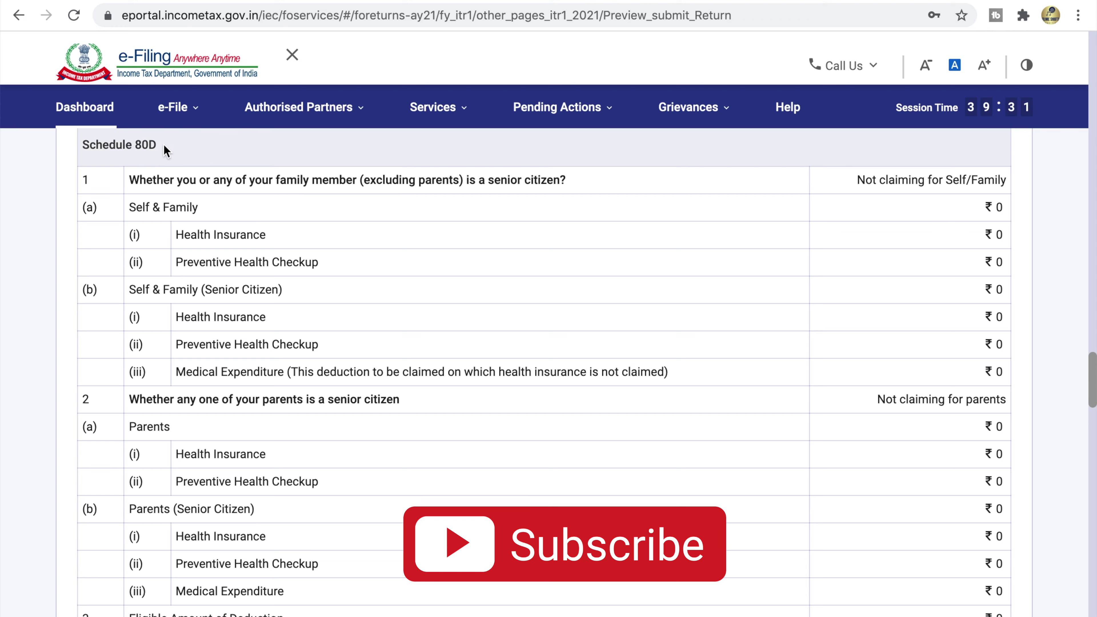
drag(165, 144, 104, 147)
click(319, 277)
scroll(338, 295, down, 10)
scroll(390, 435, down, 15)
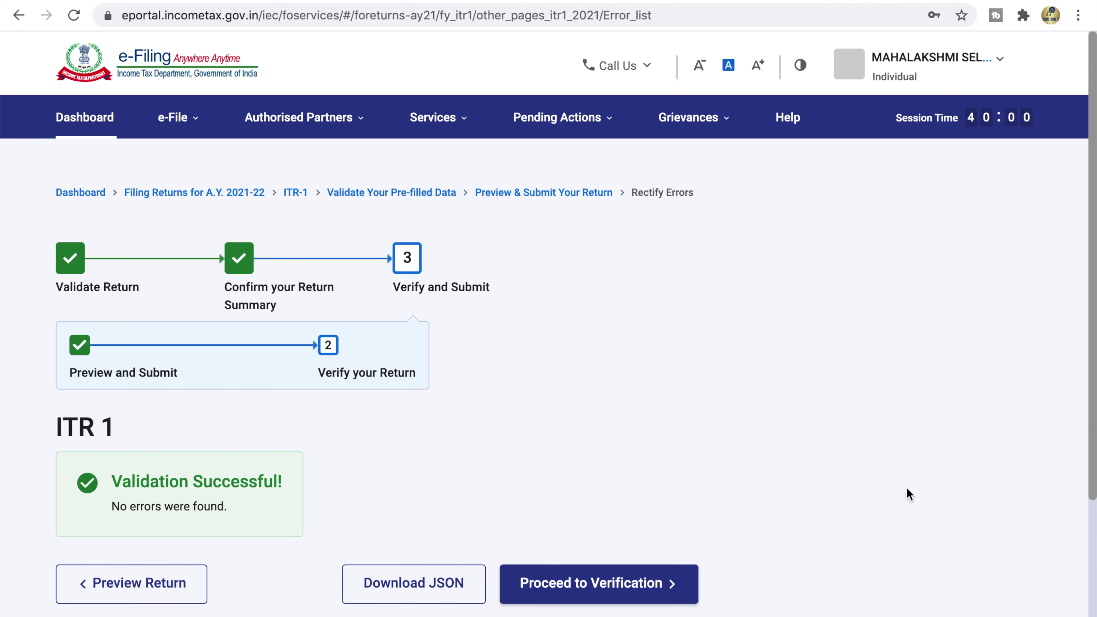
Check the ITR 1 validation result and proceed to verification
scroll(796, 482, down, 1)
scroll(796, 483, up, 1)
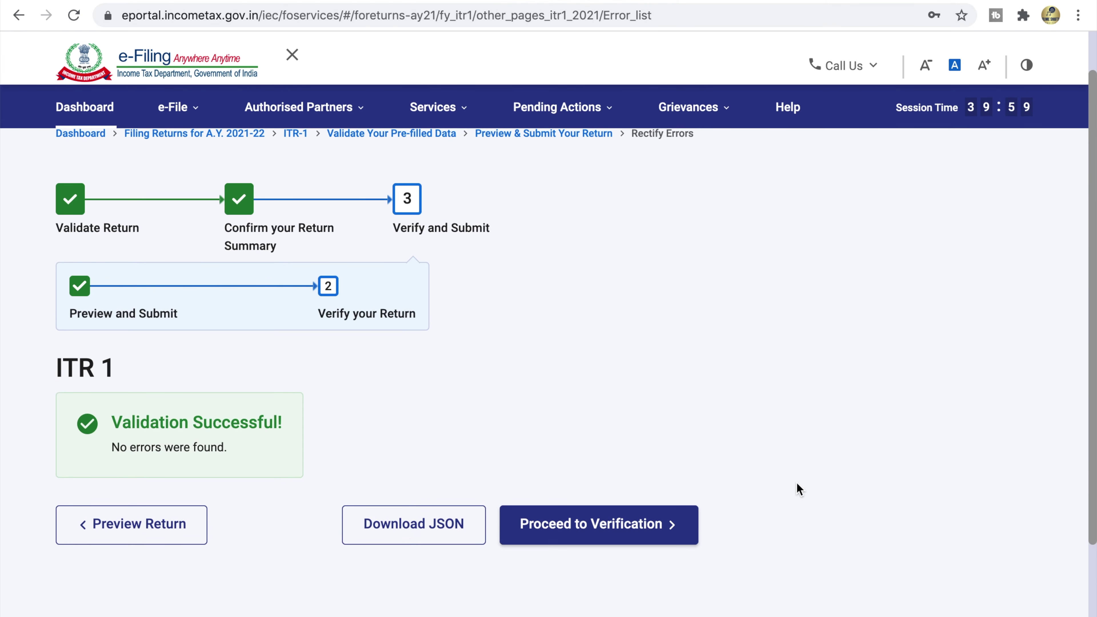
scroll(796, 483, down, 1)
scroll(796, 482, down, 2)
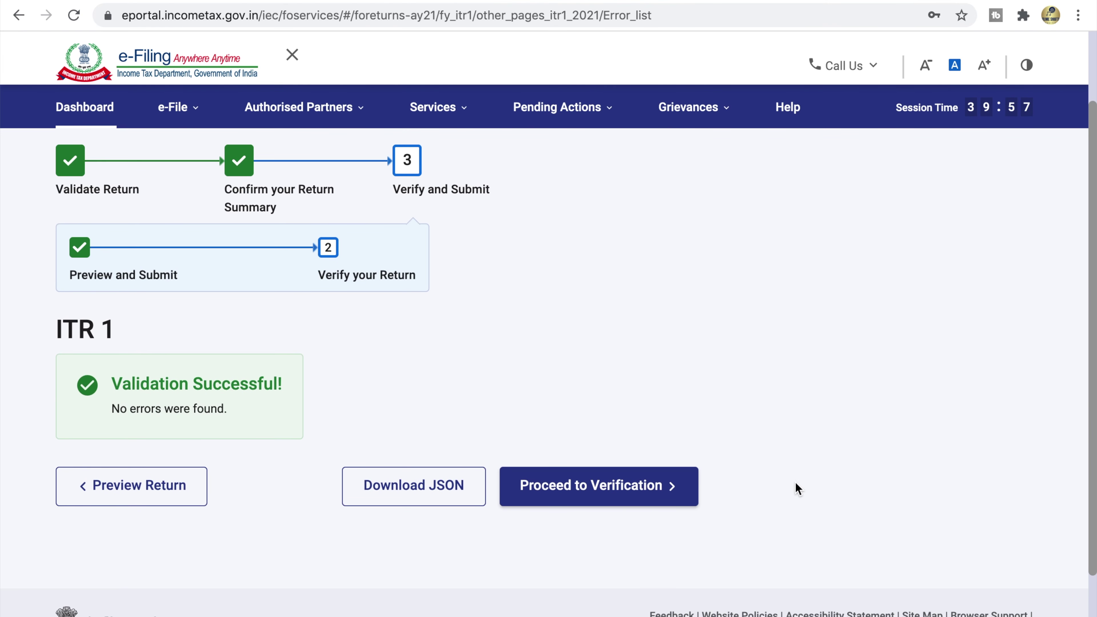
drag(70, 334, 122, 326)
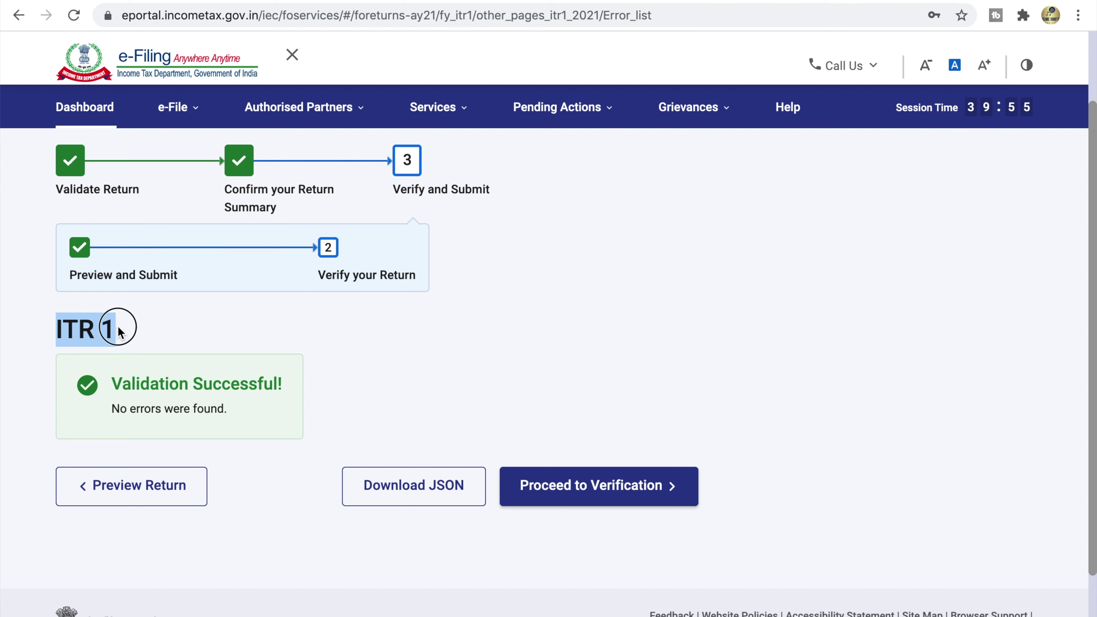
triple_click(163, 384)
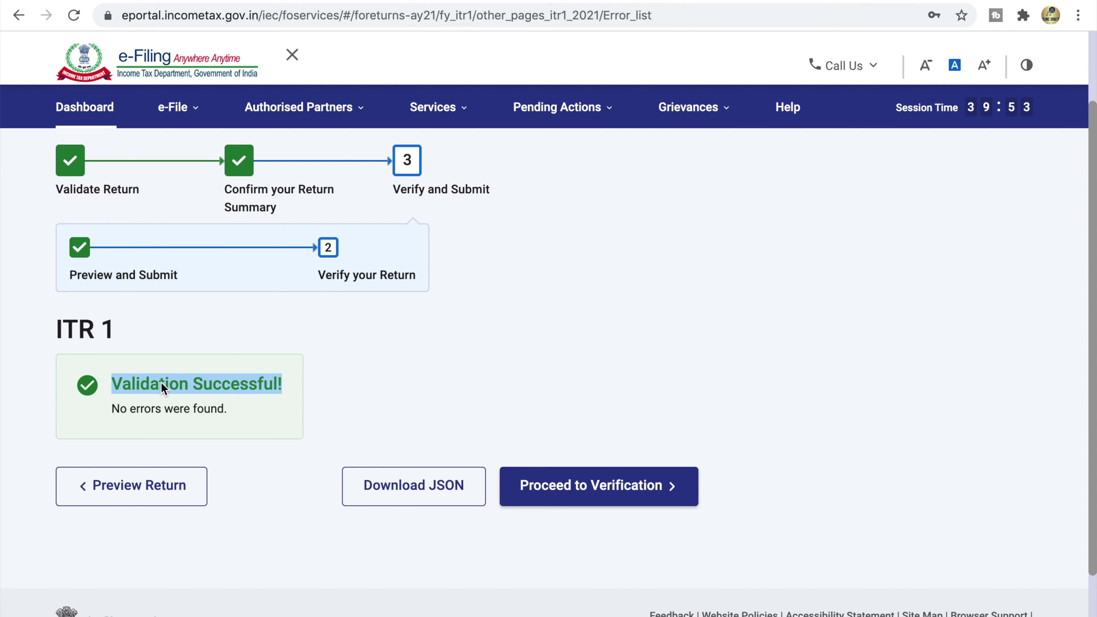
triple_click(178, 409)
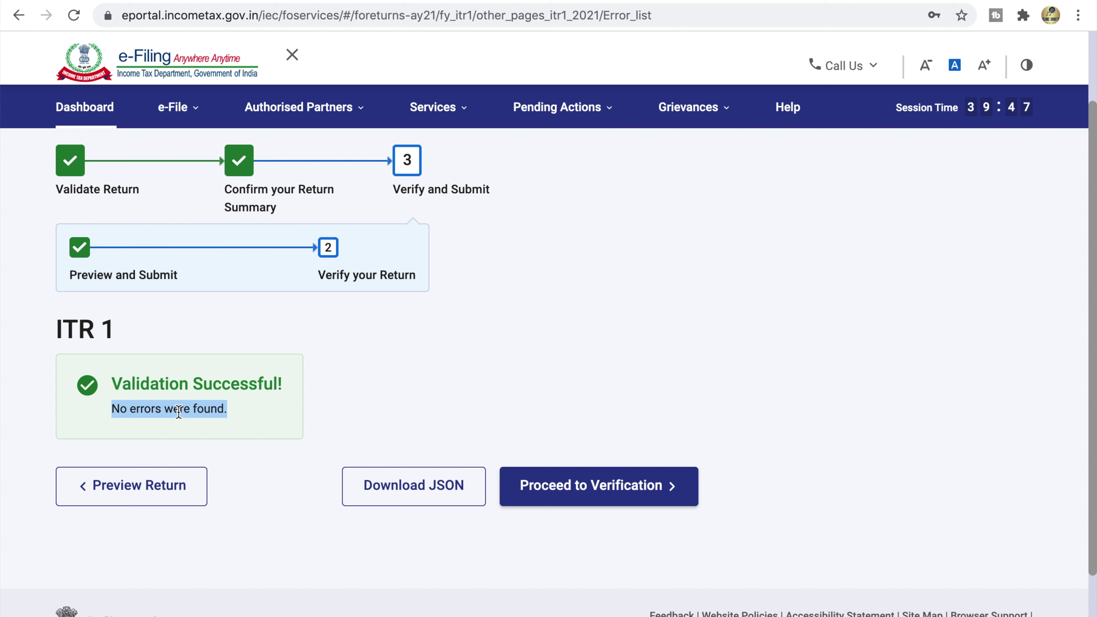
click(178, 412)
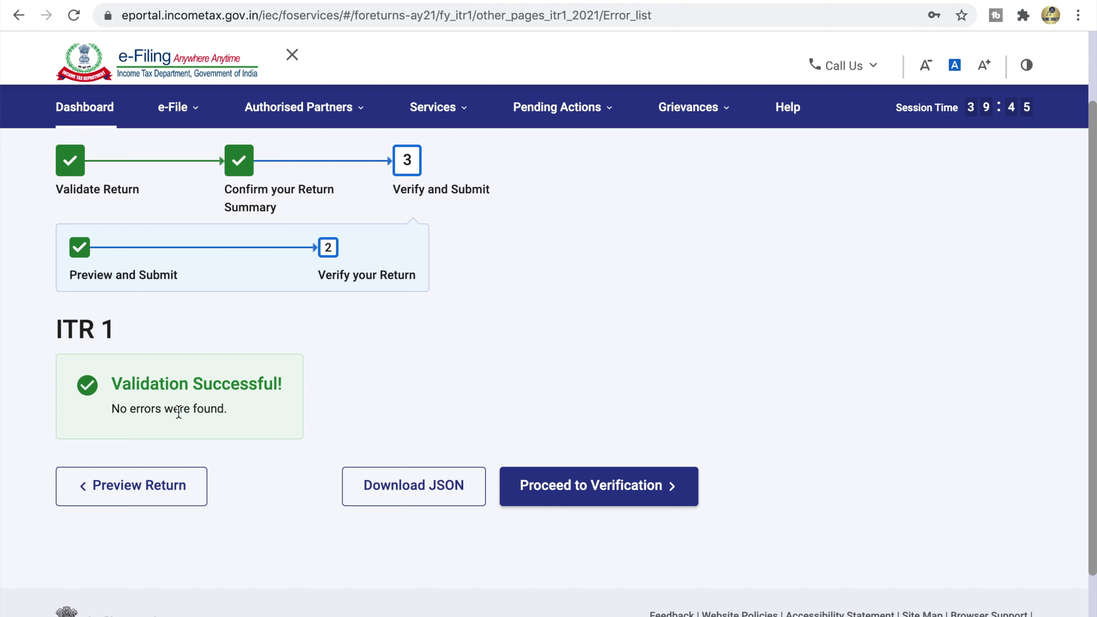
click(628, 494)
Choose e-Verify Now as the verification method for finishing the filing and continue
triple_click(205, 146)
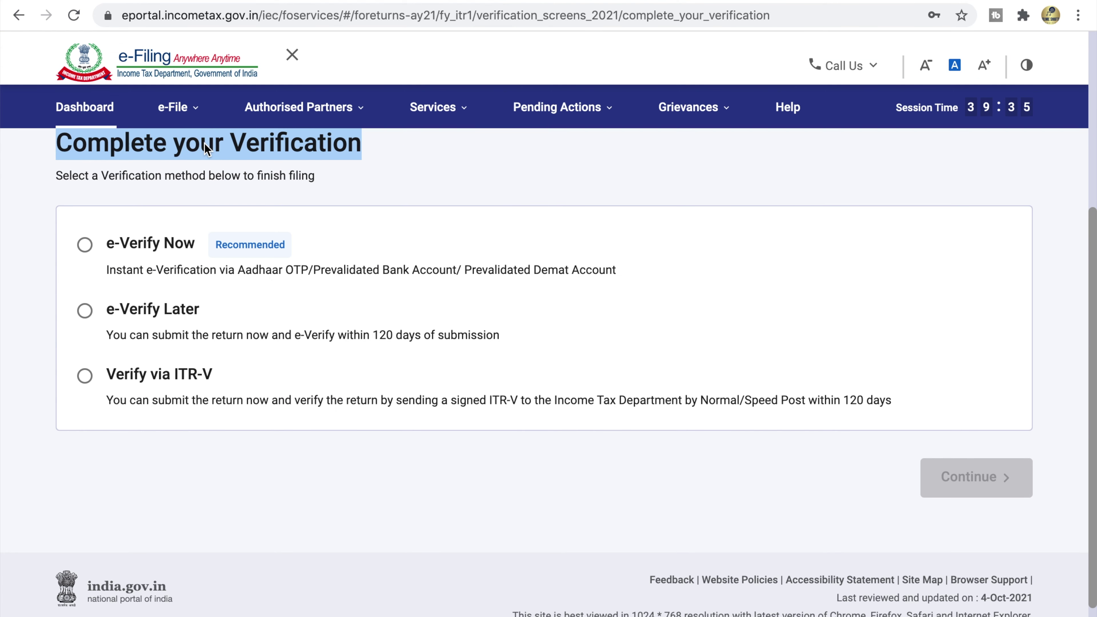
click(197, 179)
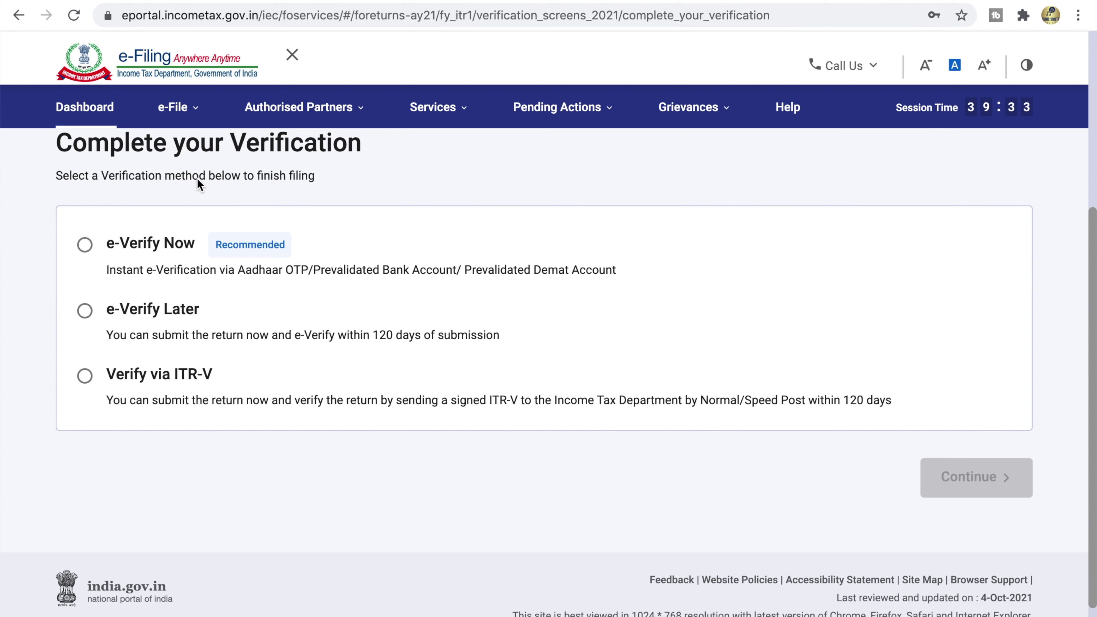
triple_click(169, 180)
click(171, 182)
click(86, 245)
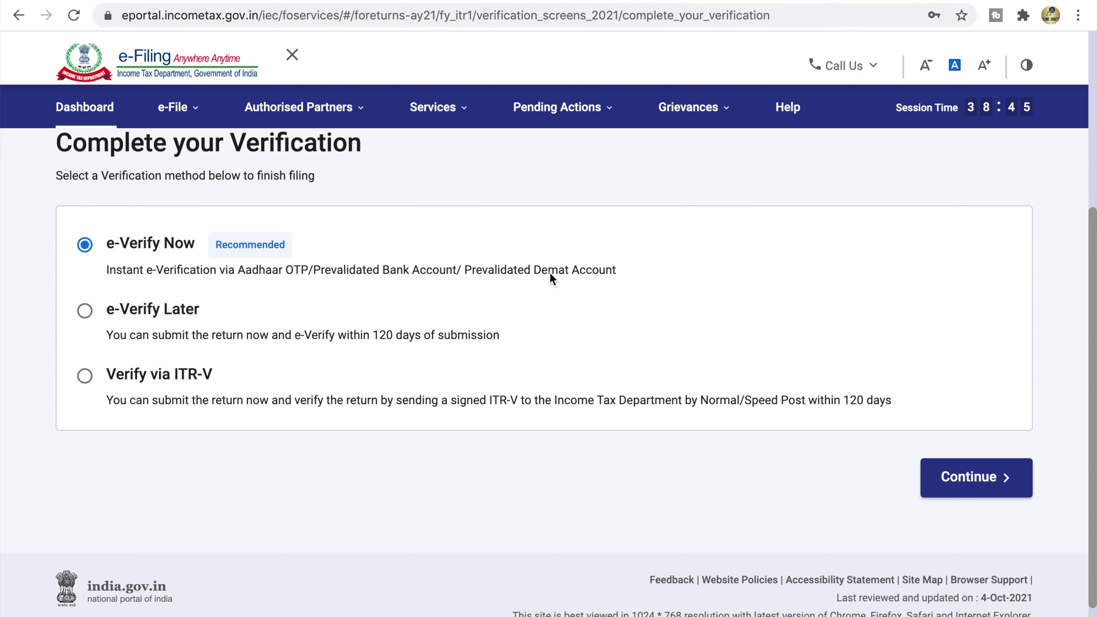
click(952, 476)
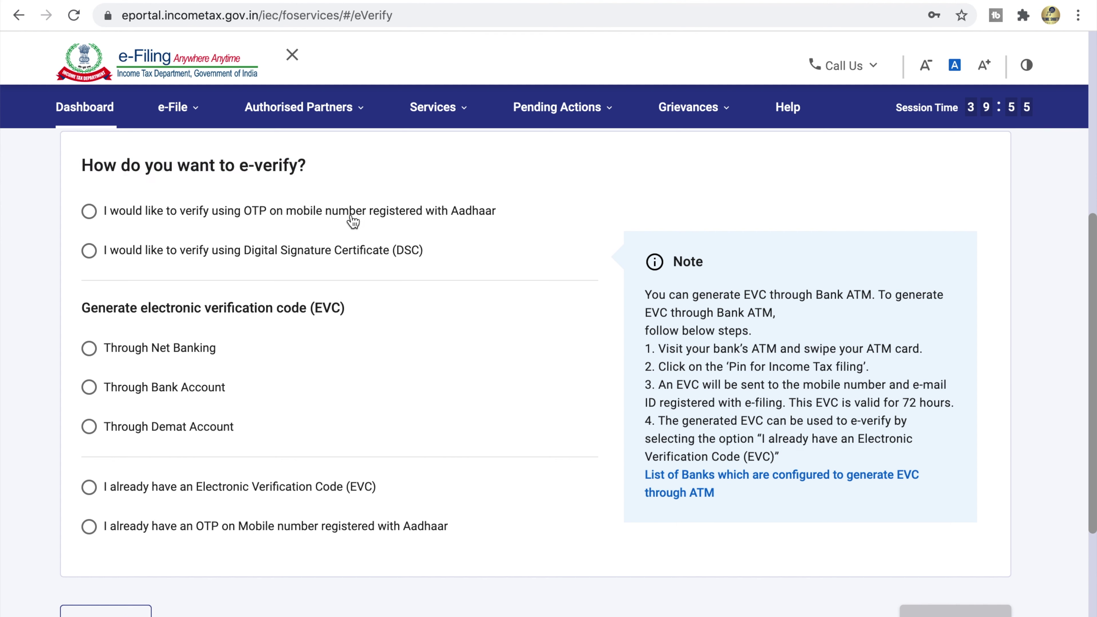
Choose e-verification by OTP on the Aadhaar-registered mobile number and generate the Aadhaar OTP, agreeing to validate the Aadhaar details
click(88, 211)
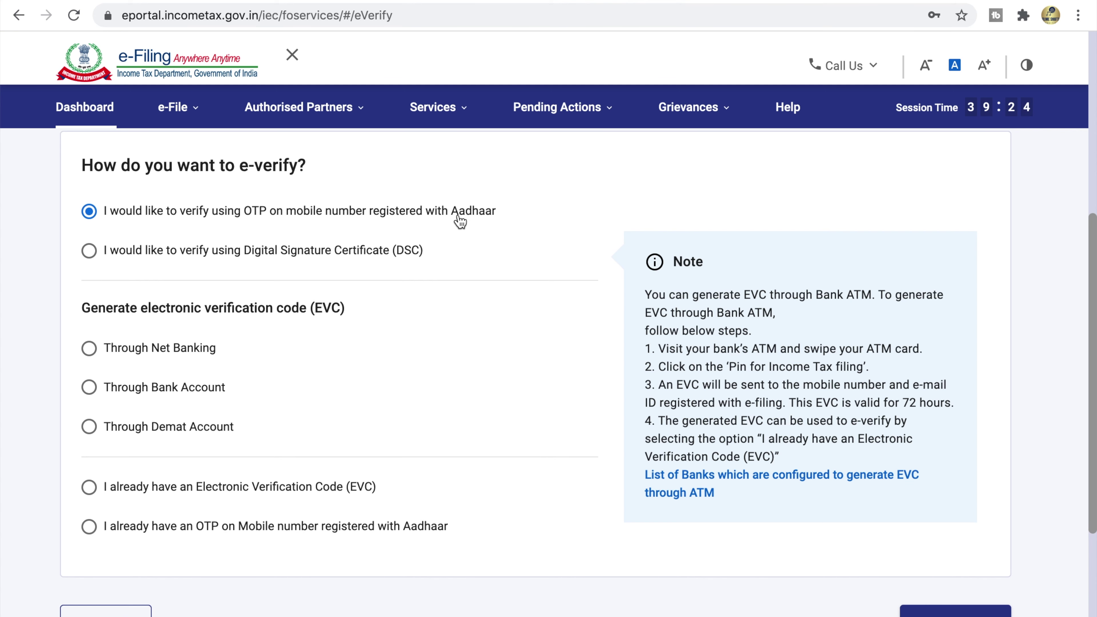
click(937, 612)
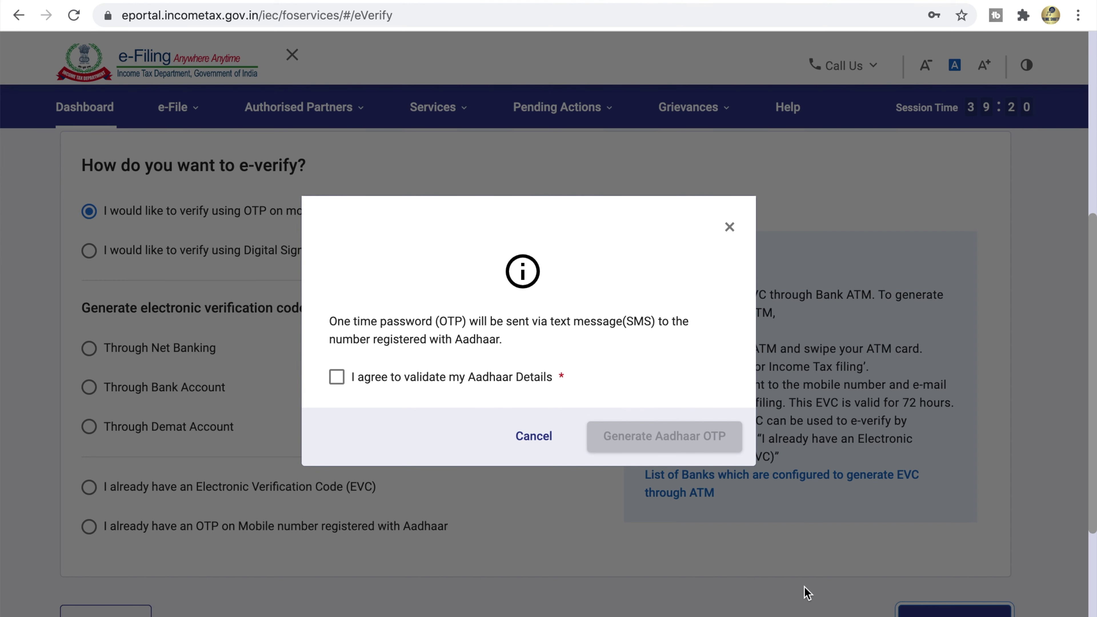
scroll(808, 586, down, 1)
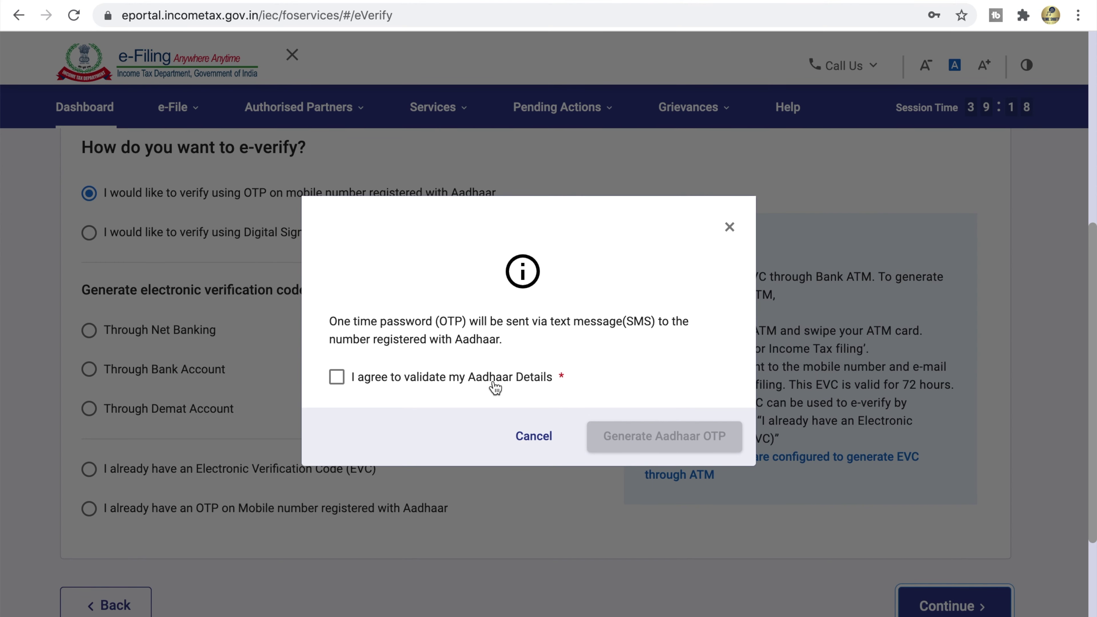
triple_click(541, 320)
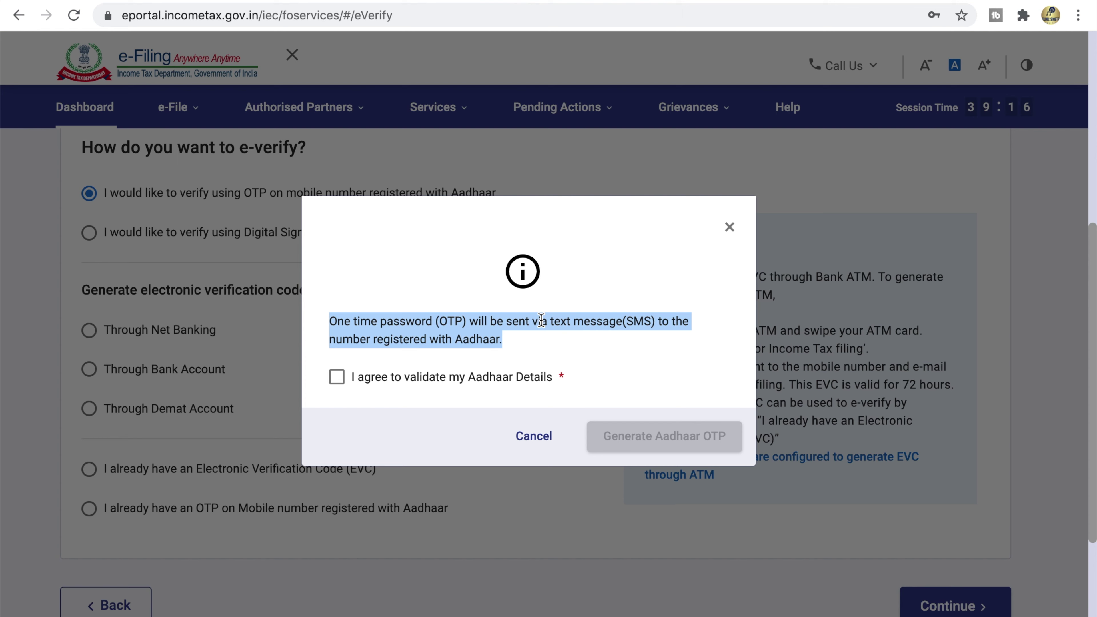
click(453, 339)
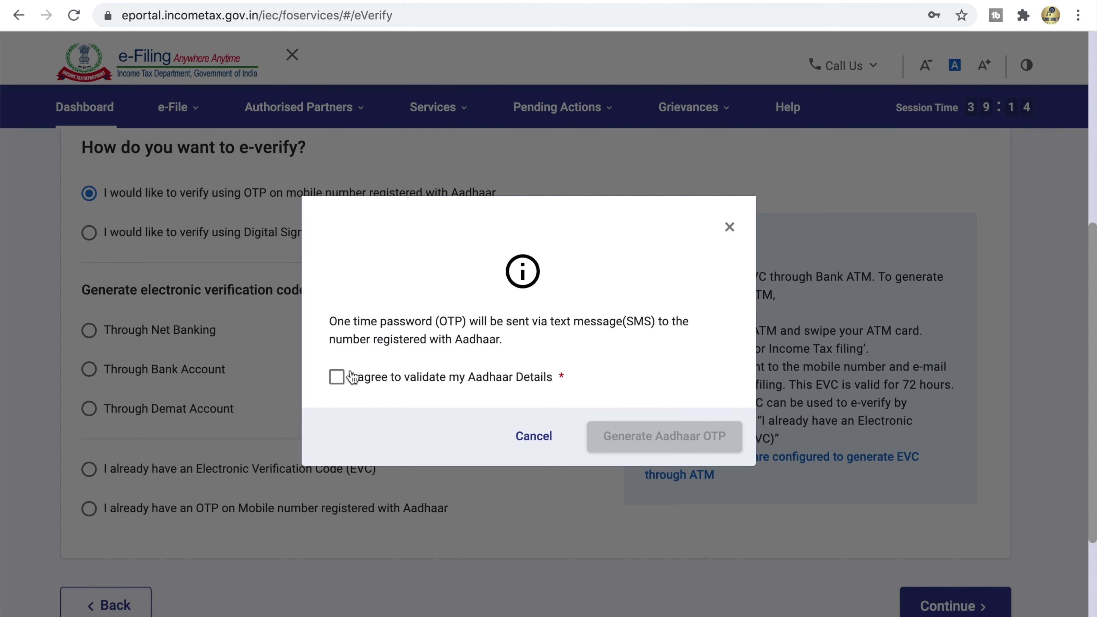
click(337, 376)
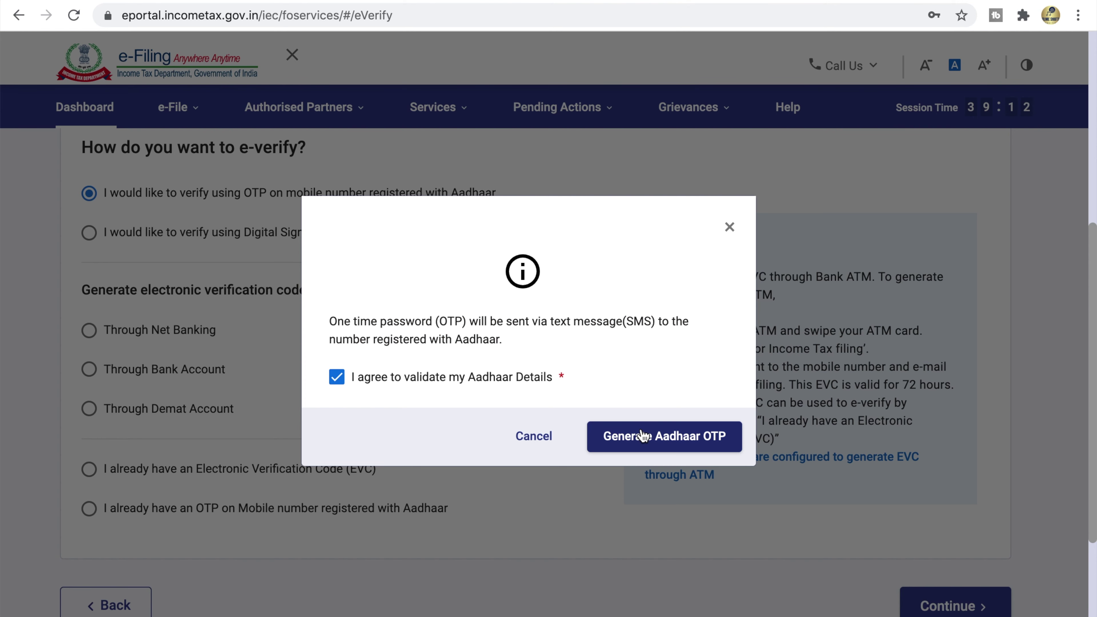
click(660, 437)
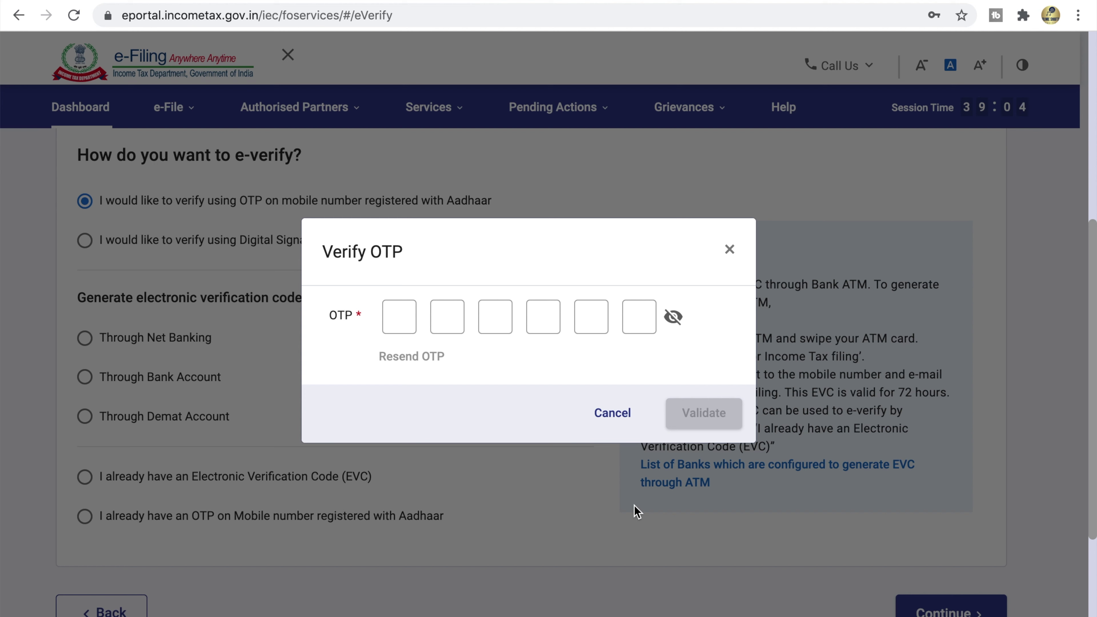
Enter the six-digit Aadhaar OTP and validate it
click(403, 319)
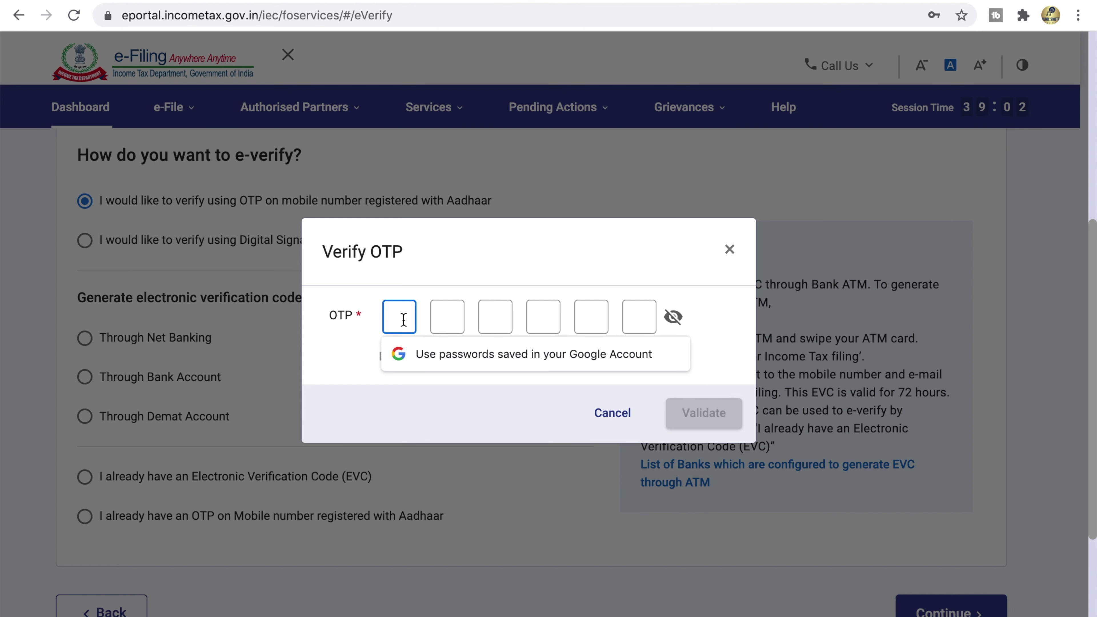
text(••)
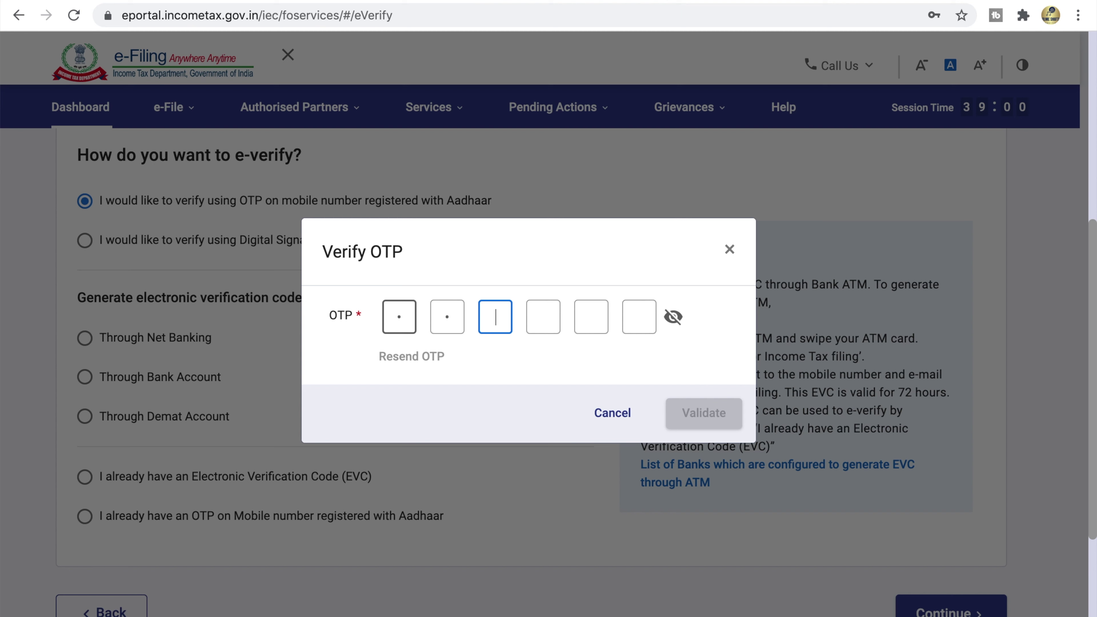
text(••••)
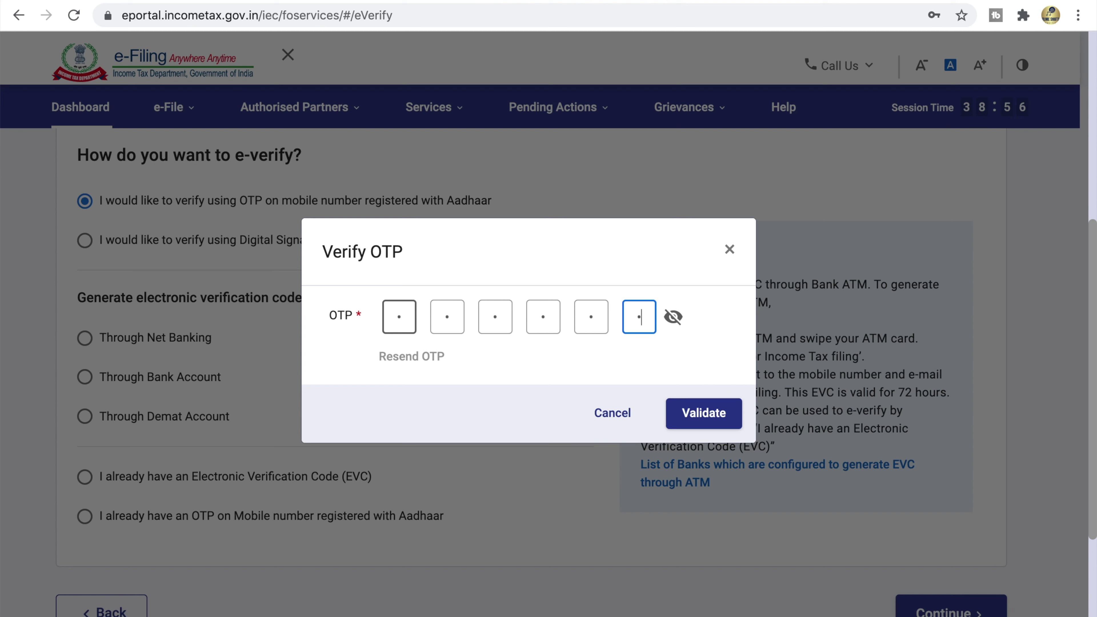
click(704, 416)
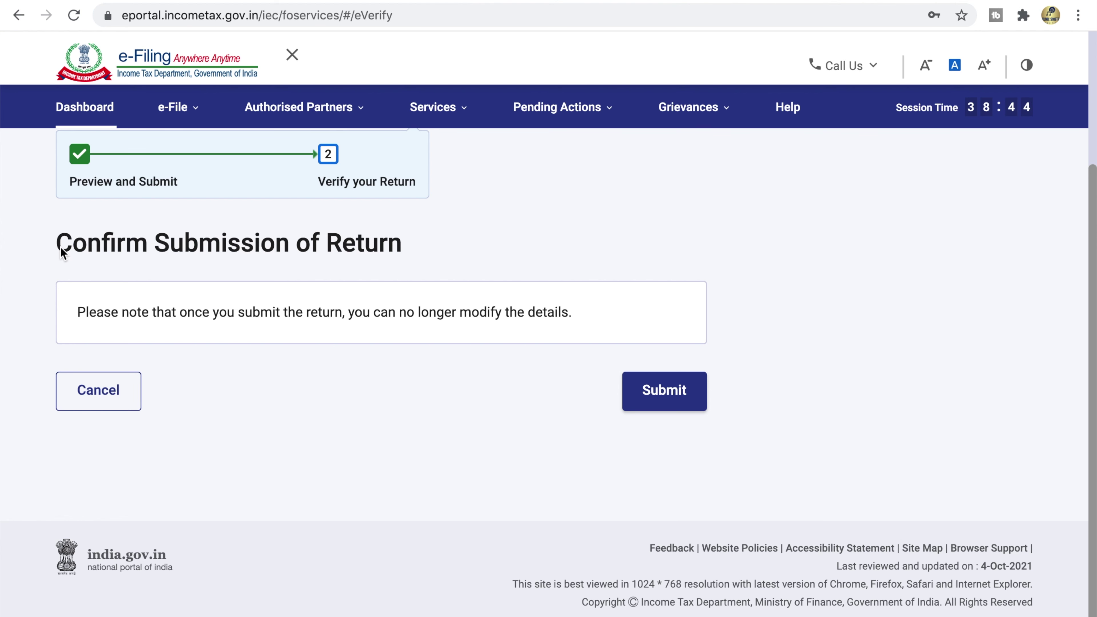
Read the note on the Confirm Submission of Return page and submit the return
drag(60, 248, 411, 237)
click(411, 237)
triple_click(196, 312)
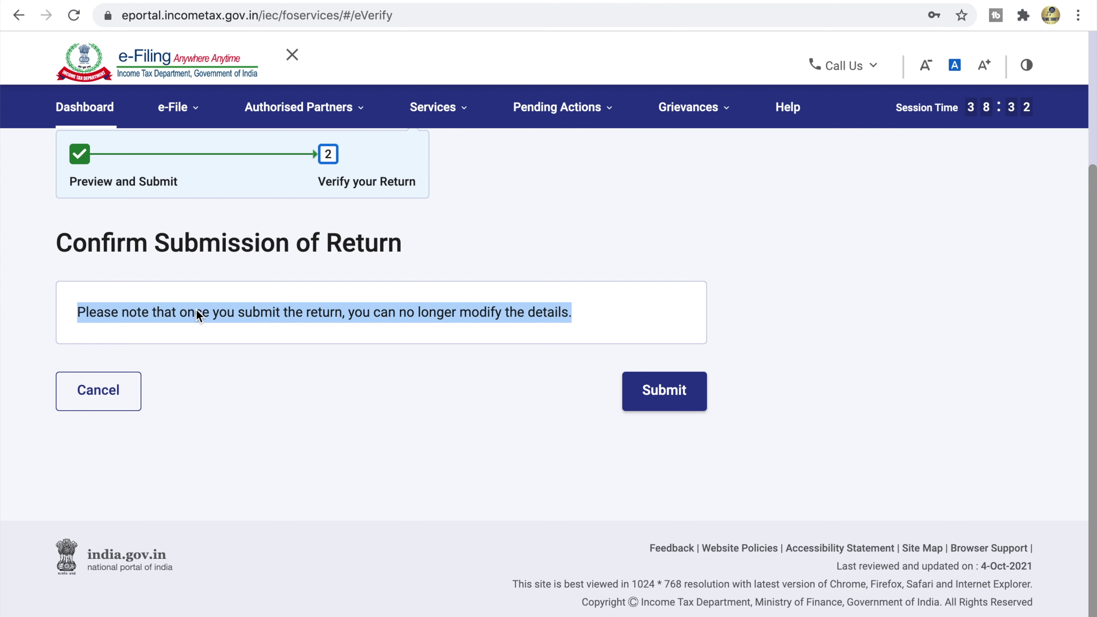
click(196, 309)
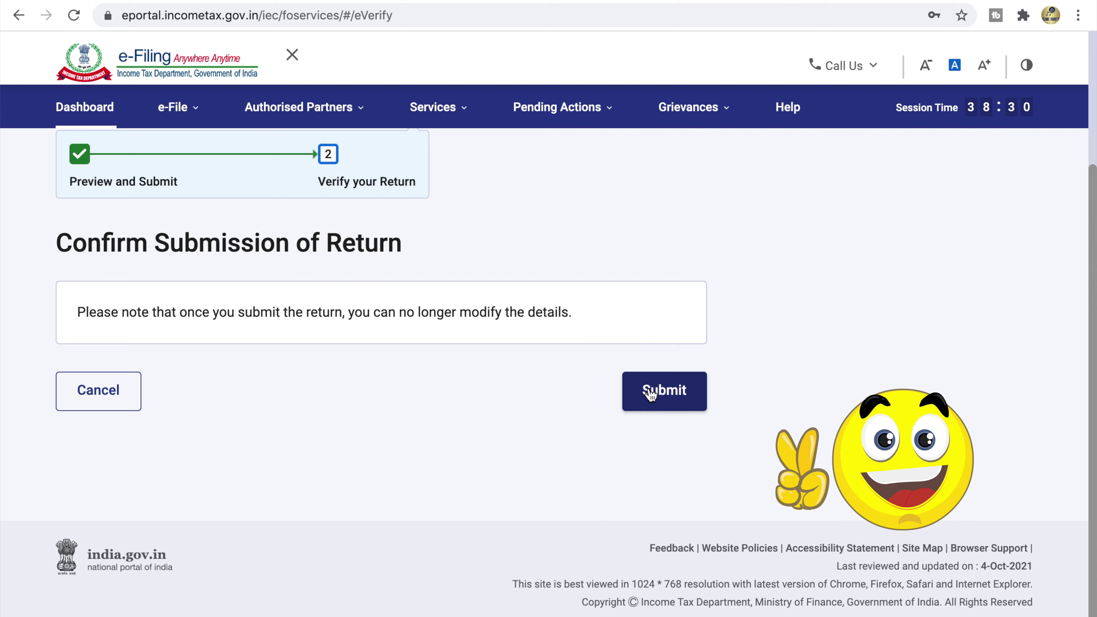
click(661, 391)
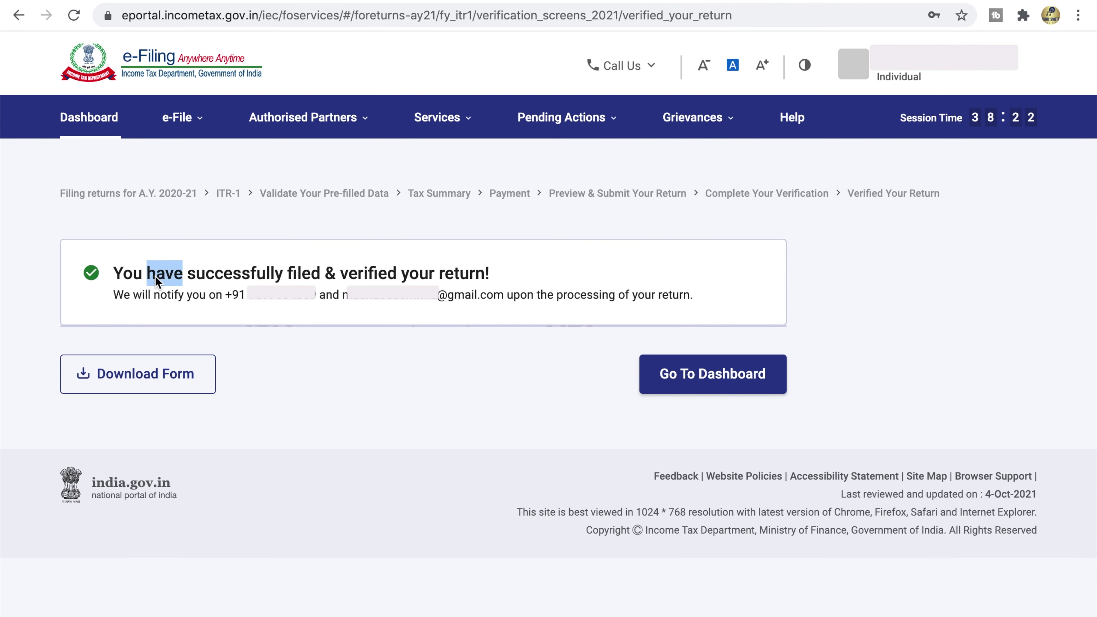
Read the filing and verification message with its notification details, and go to the dashboard
triple_click(156, 276)
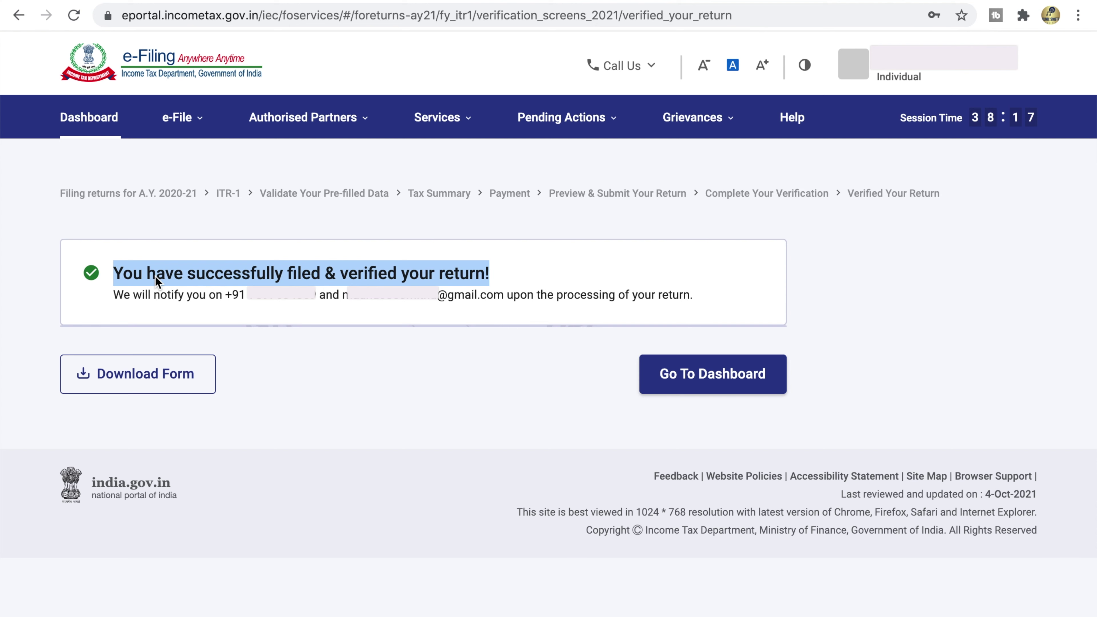
click(155, 276)
triple_click(189, 295)
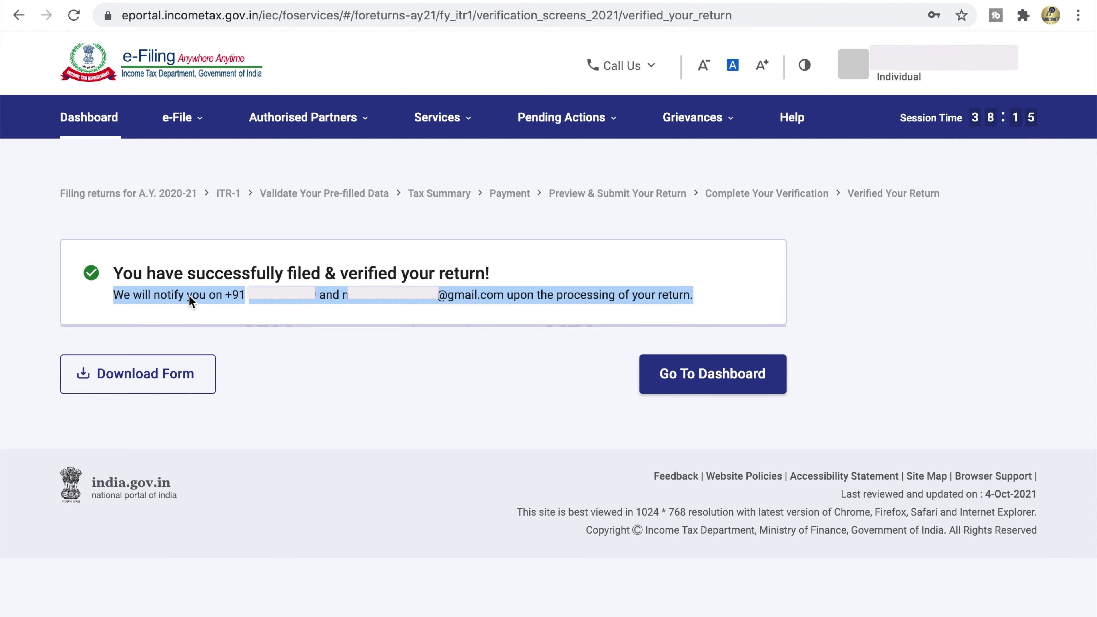
click(383, 299)
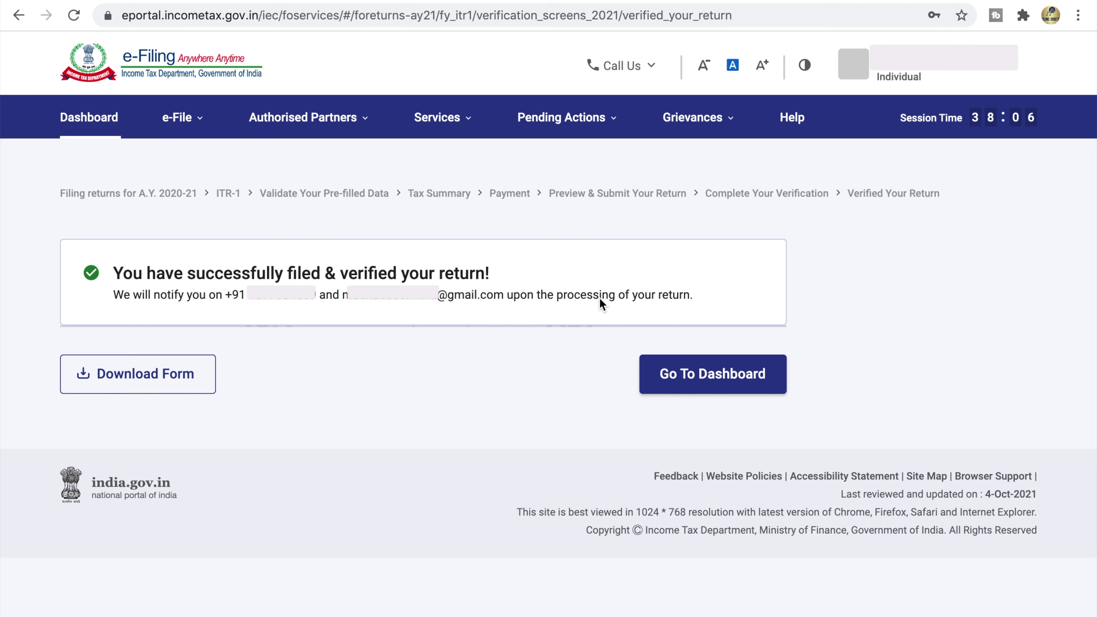
click(709, 373)
Check the Assessment Year 2021-22 filing status on the dashboard
drag(400, 201, 466, 212)
drag(633, 204, 647, 203)
click(647, 203)
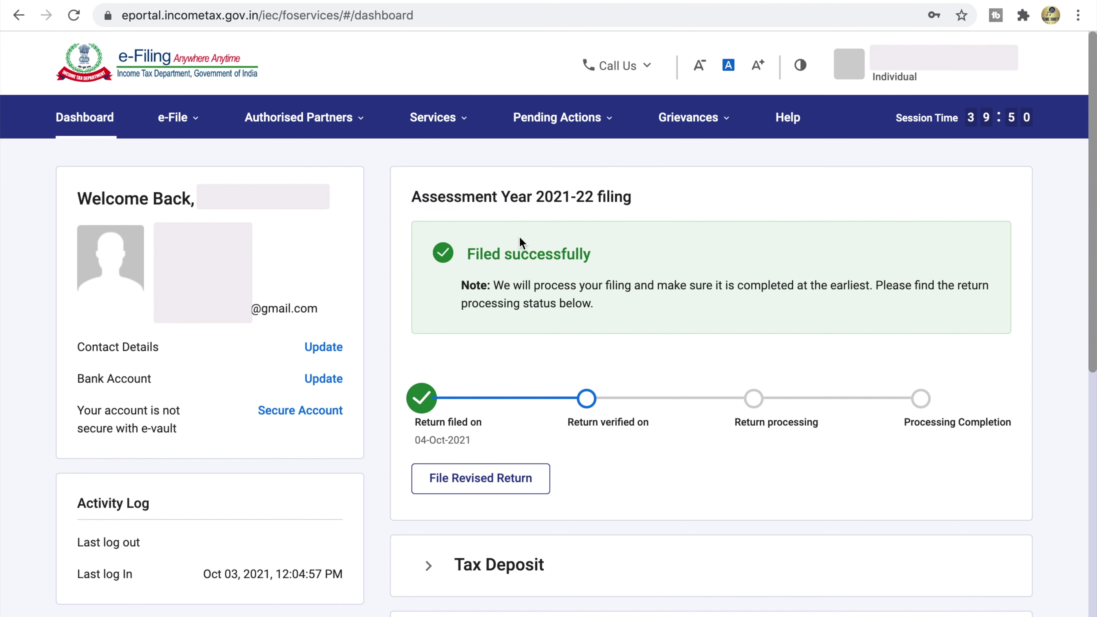
triple_click(497, 251)
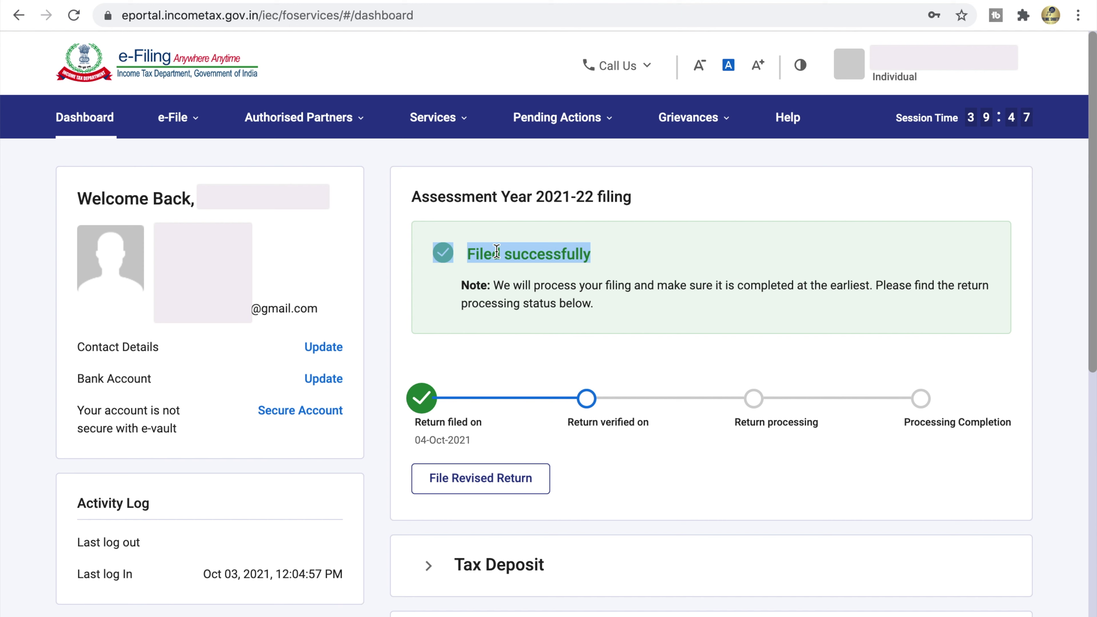
click(525, 330)
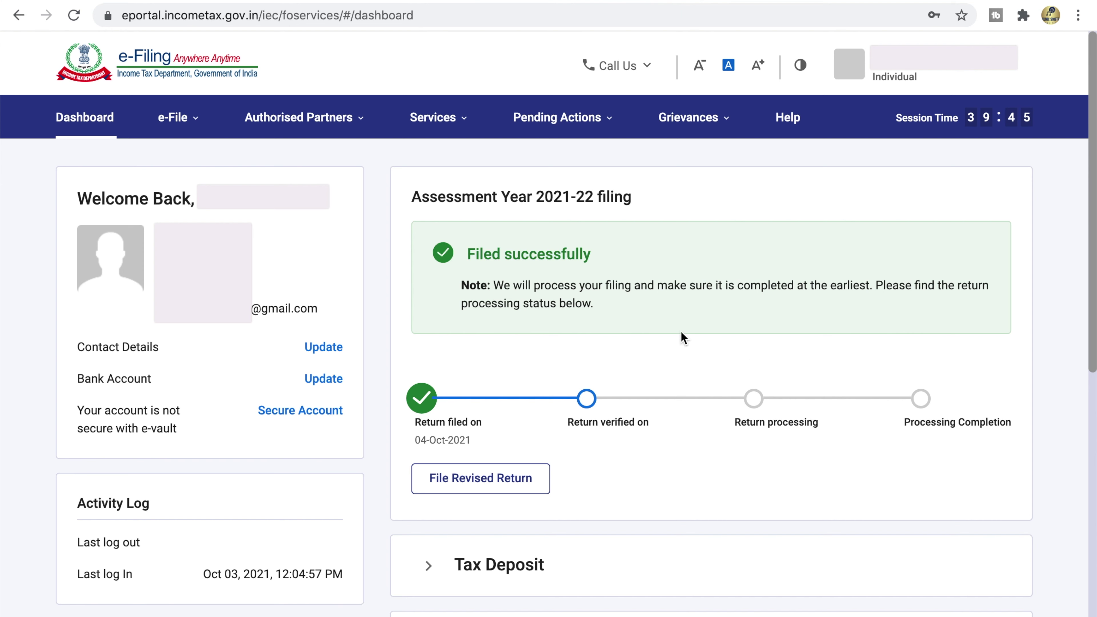